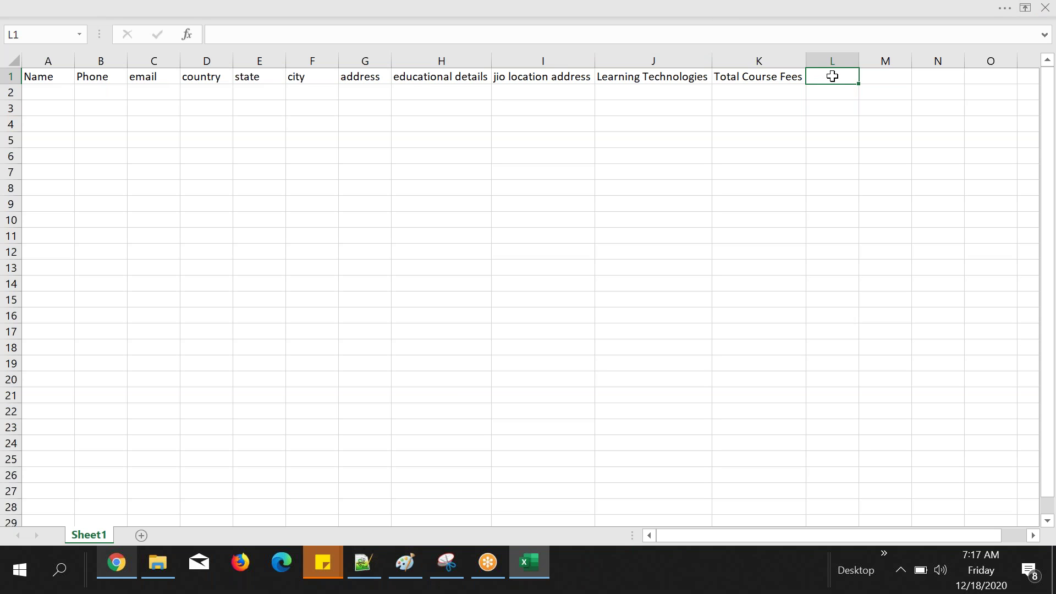
- Enter the header 'Is Fees Paid?' in L1 and autofit column L to it
{"action": "type", "text": "Is Fees Paid?"}
{"action": "key", "text": "Tab"}
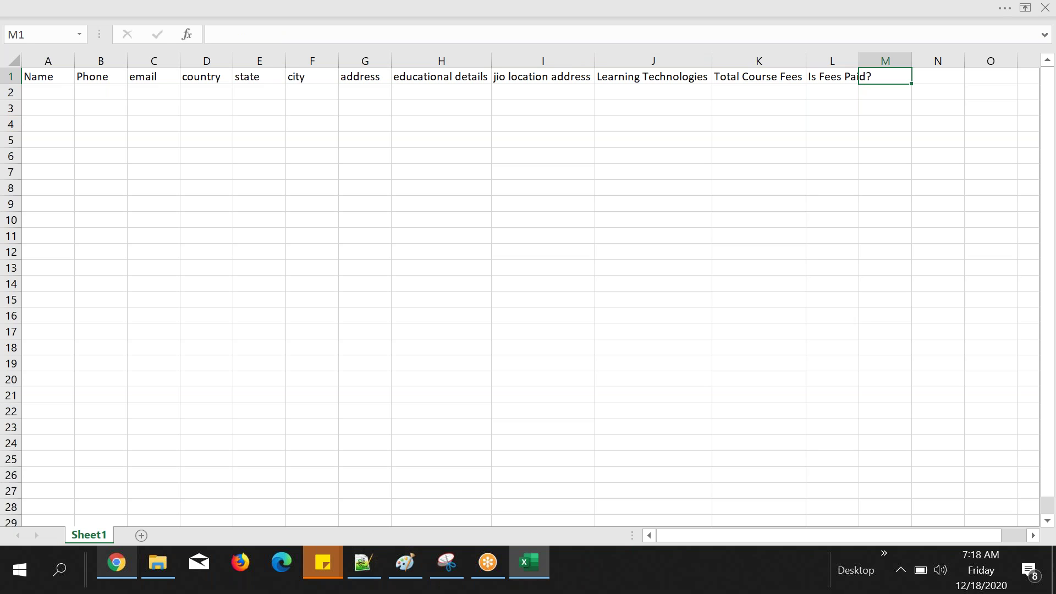
{"action": "double_click", "coordinate": [859, 61]}
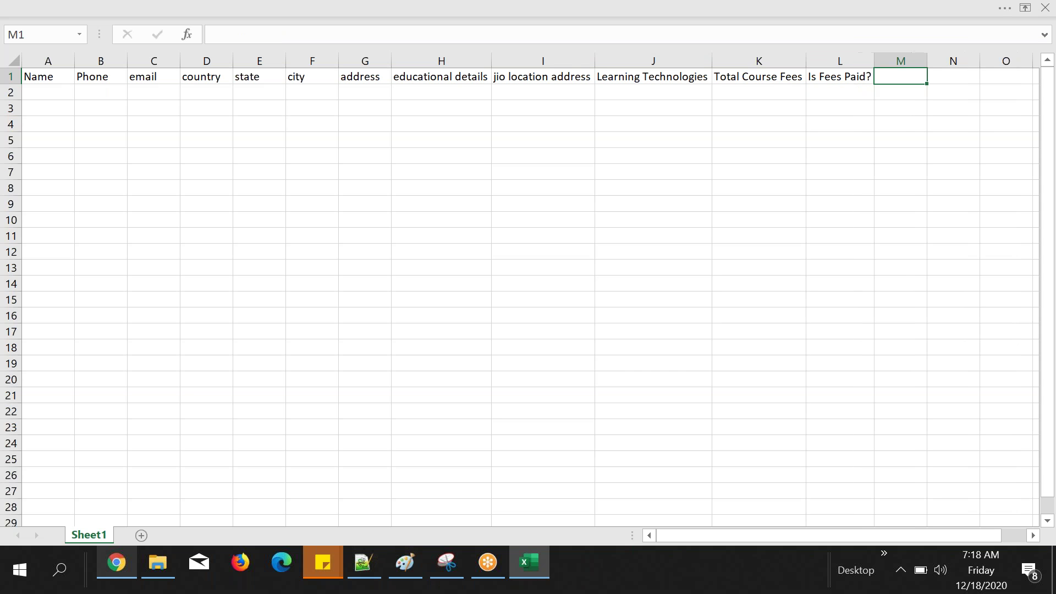
- Enter 'Pending fees' in M1, autofit column M, and begin renaming Sheet1
{"action": "type", "text": "Pending fees"}
{"action": "left_click", "coordinate": [889, 165]}
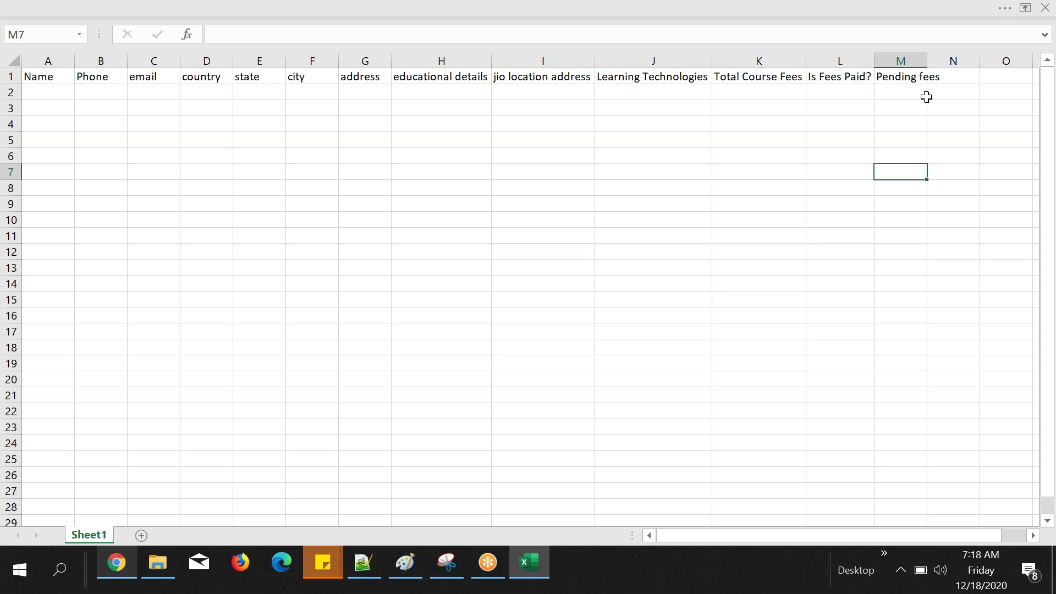
{"action": "double_click", "coordinate": [928, 61]}
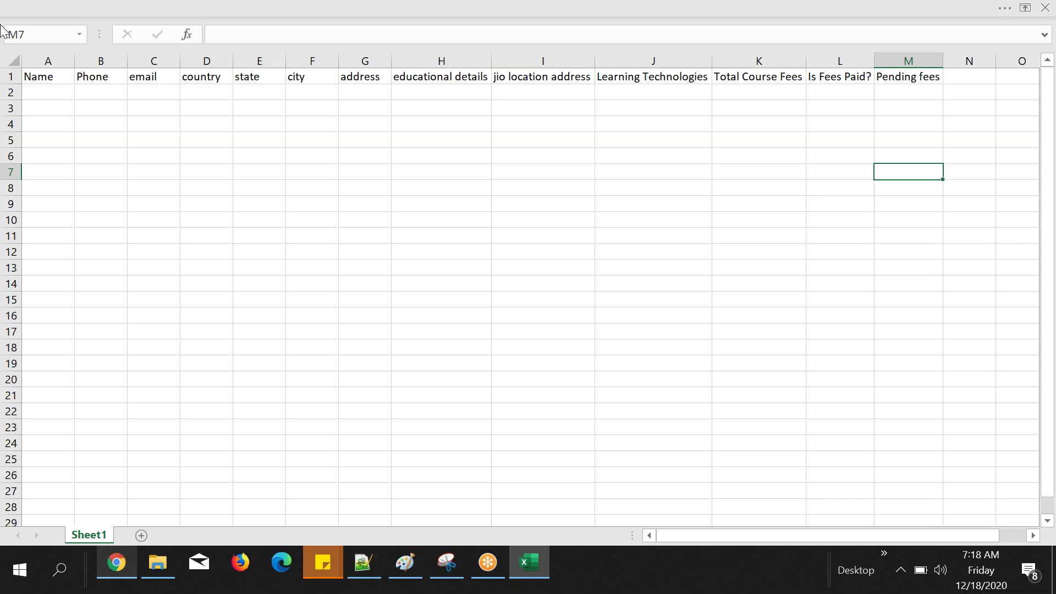
{"action": "double_click", "coordinate": [84, 535]}
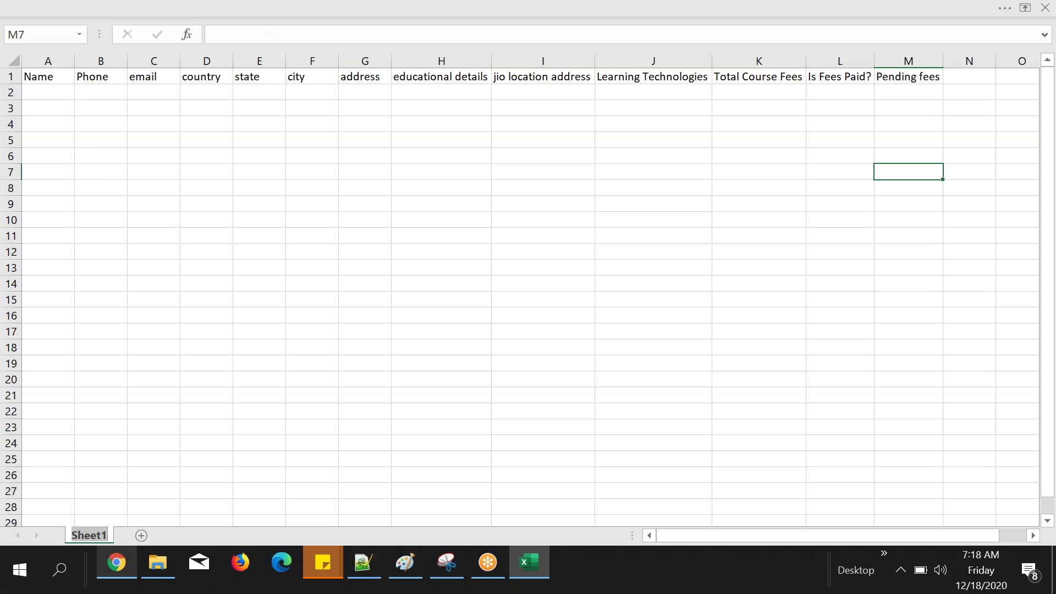
- Rename the Sheet1 tab to 'Student'
{"action": "type", "text": "Student"}
{"action": "key", "text": "Return"}
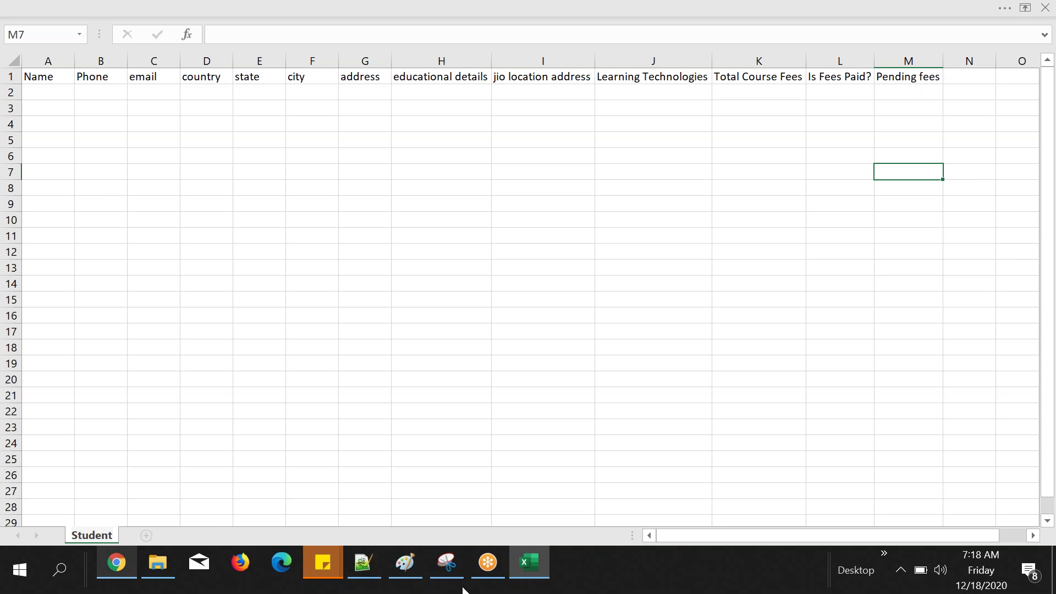
{"action": "left_click", "coordinate": [463, 417]}
- Apply All Borders to the table range A1:M5
{"action": "left_click", "coordinate": [39, 73]}
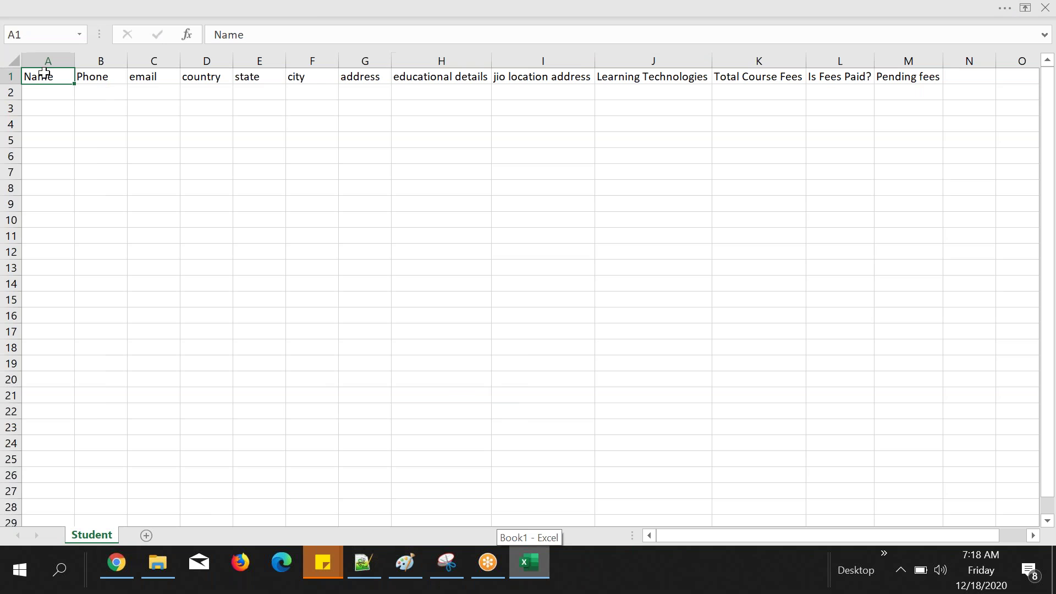
{"action": "left_click_drag", "start_coordinate": [208, 87], "coordinate": [742, 249]}
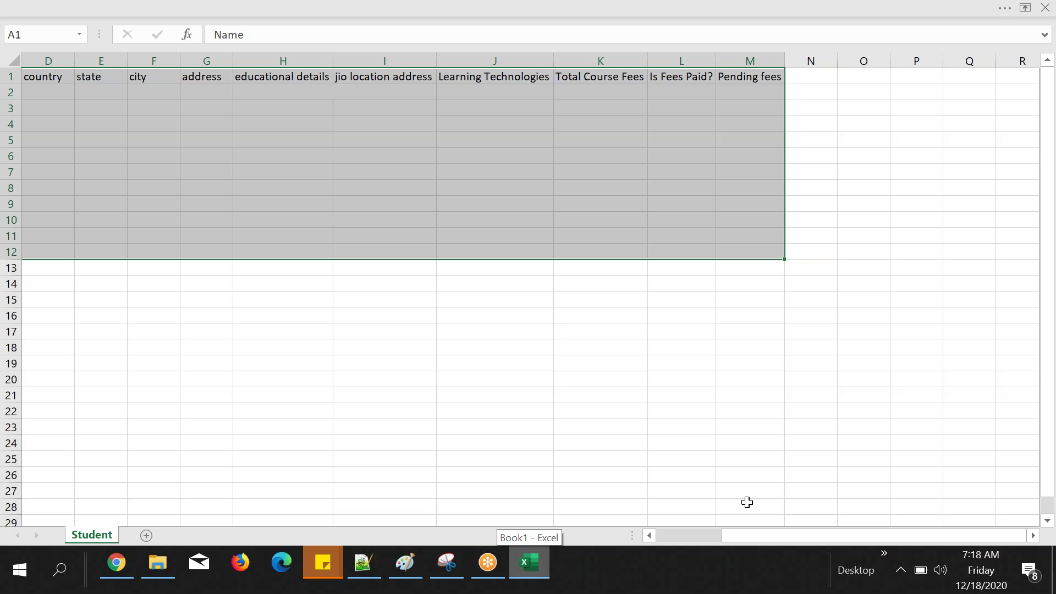
{"action": "left_click_drag", "start_coordinate": [773, 536], "coordinate": [572, 538]}
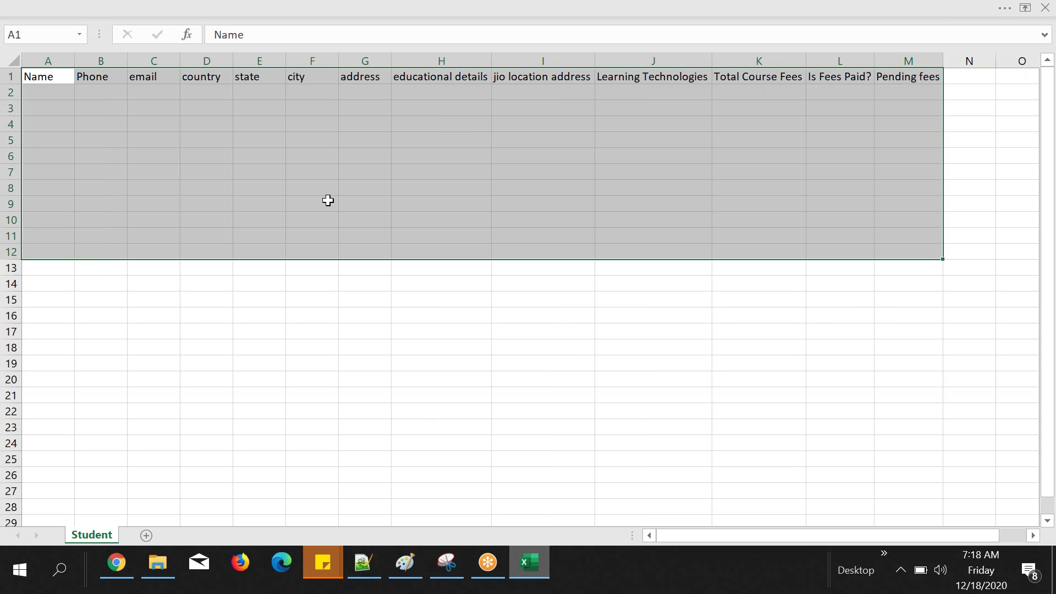
{"action": "left_click", "coordinate": [939, 146], "text": "shift"}
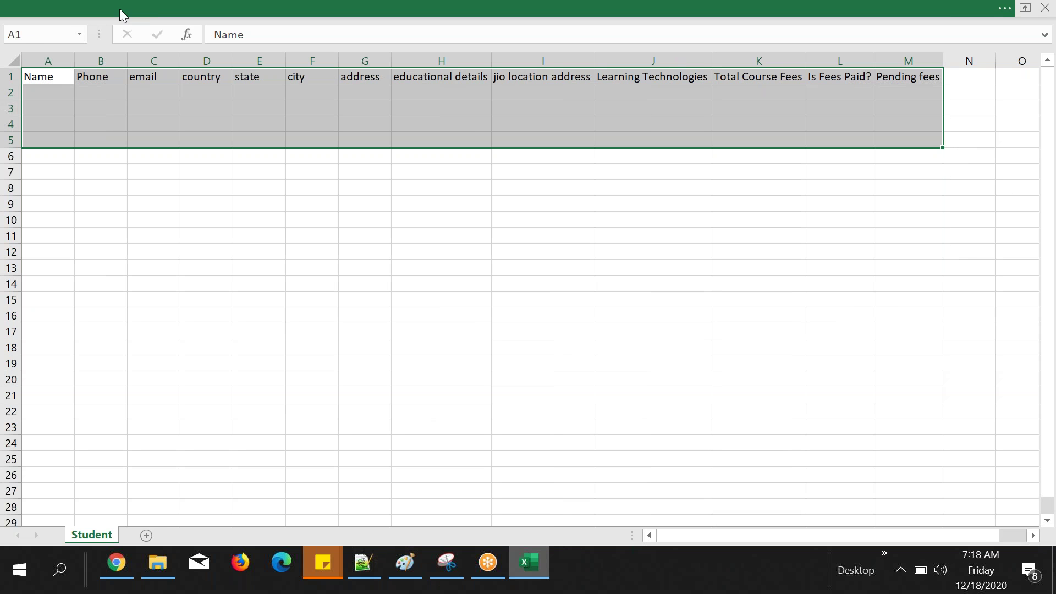
{"action": "right_click", "coordinate": [160, 90]}
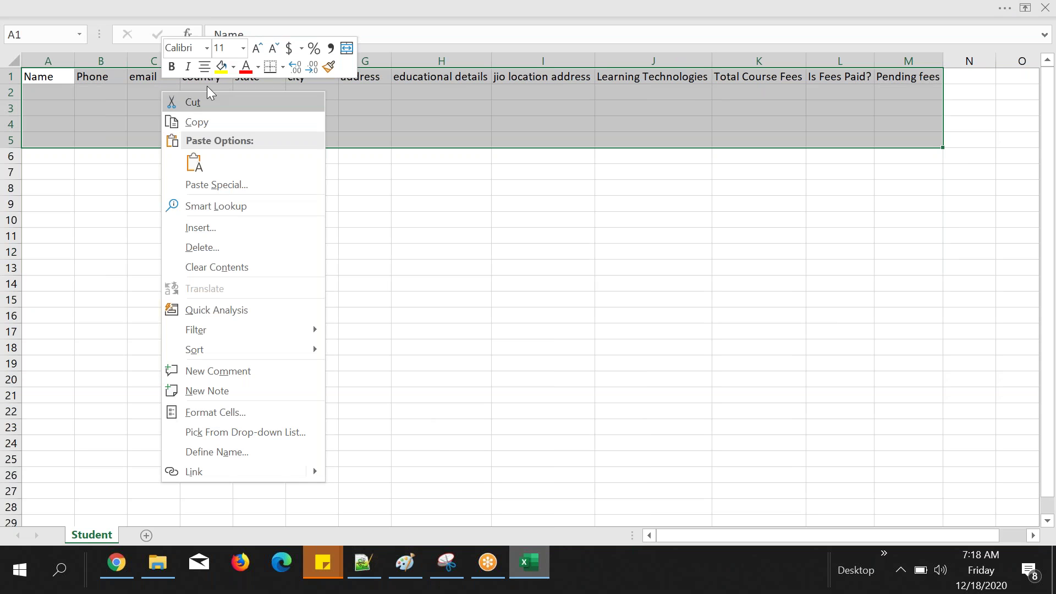
{"action": "left_click", "coordinate": [282, 67]}
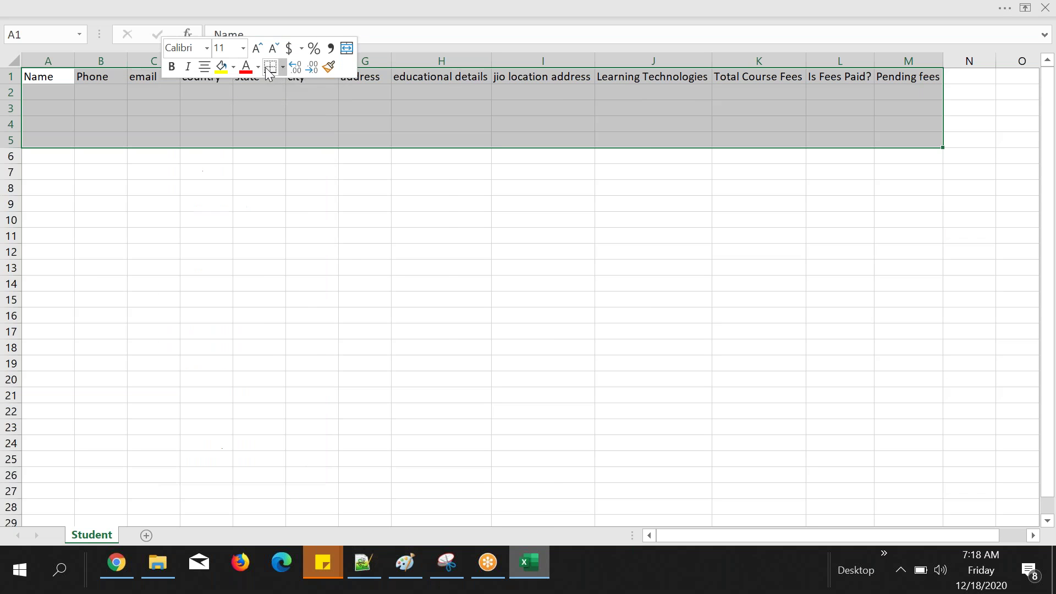
{"action": "left_click", "coordinate": [289, 188]}
{"action": "left_click", "coordinate": [207, 156]}
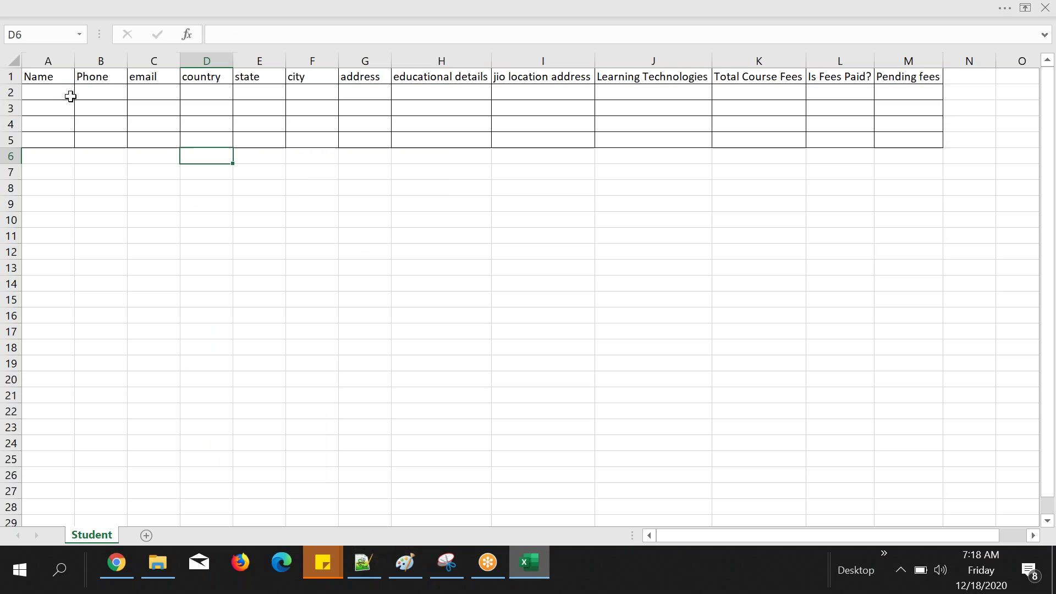
{"action": "left_click_drag", "start_coordinate": [48, 76], "coordinate": [879, 78]}
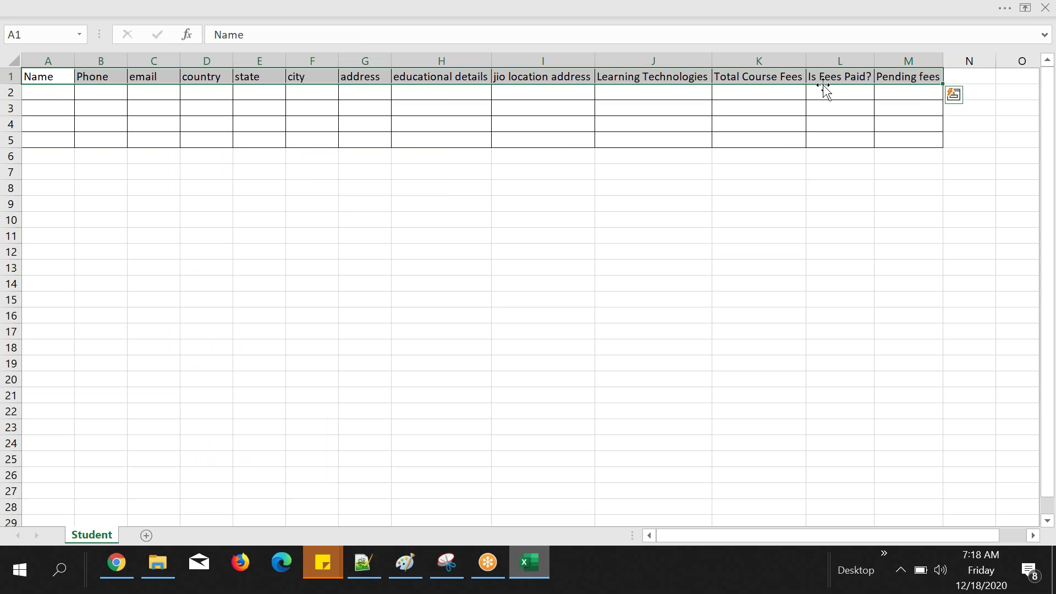
- Give header cells A1:M1 a light gold fill from the mini toolbar palette
{"action": "right_click", "coordinate": [757, 75]}
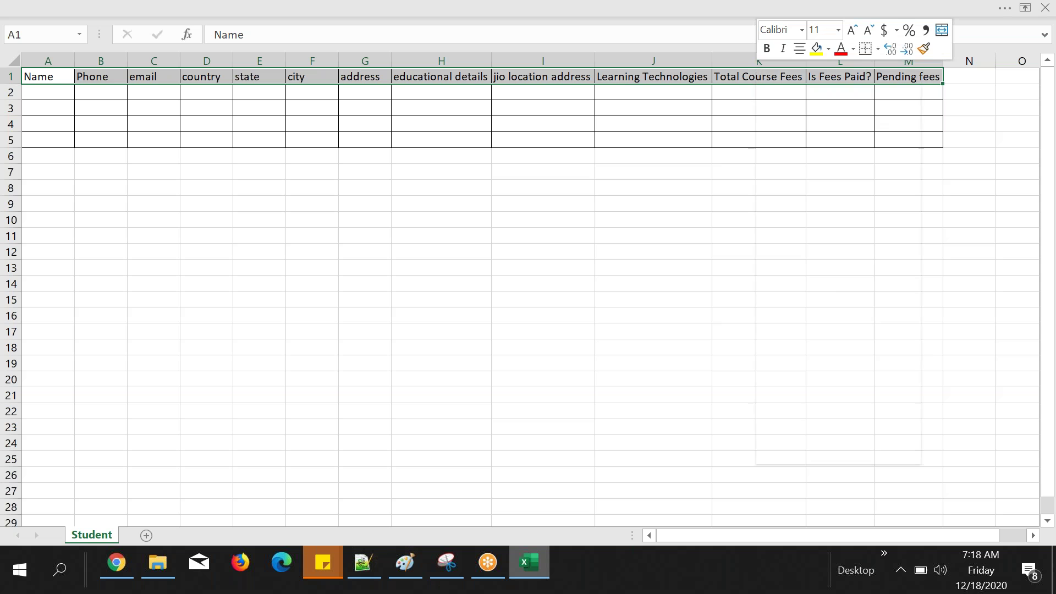
{"action": "left_click", "coordinate": [829, 49]}
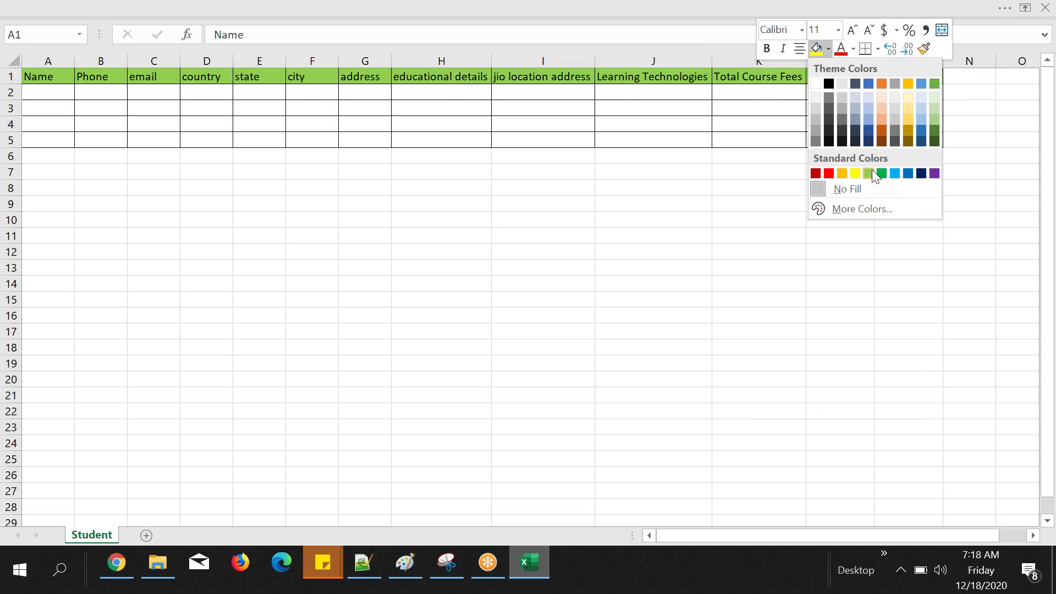
{"action": "left_click", "coordinate": [910, 107]}
{"action": "left_click", "coordinate": [583, 158]}
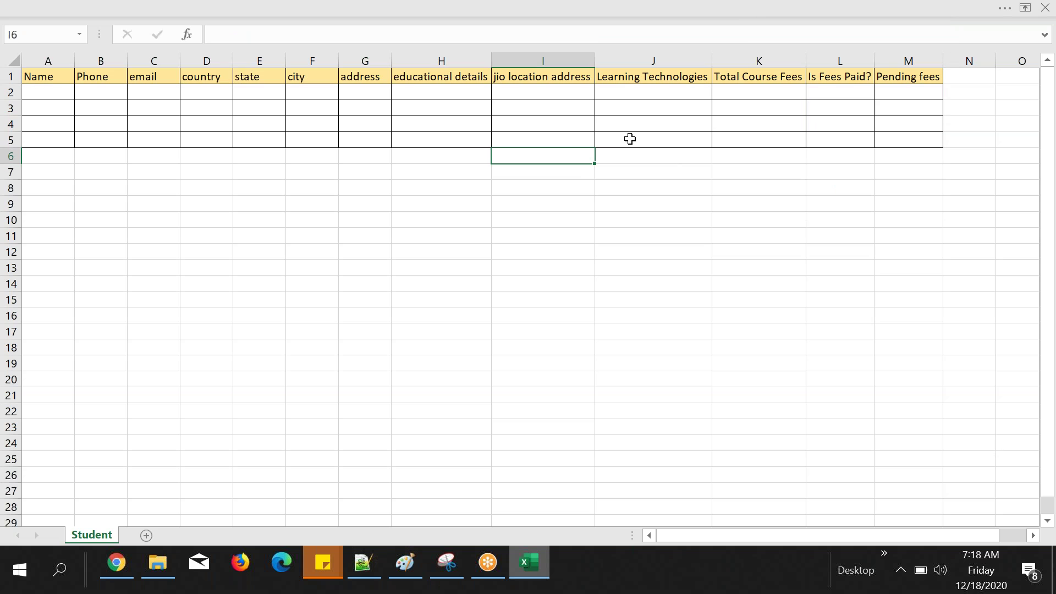
{"action": "left_click", "coordinate": [60, 93]}
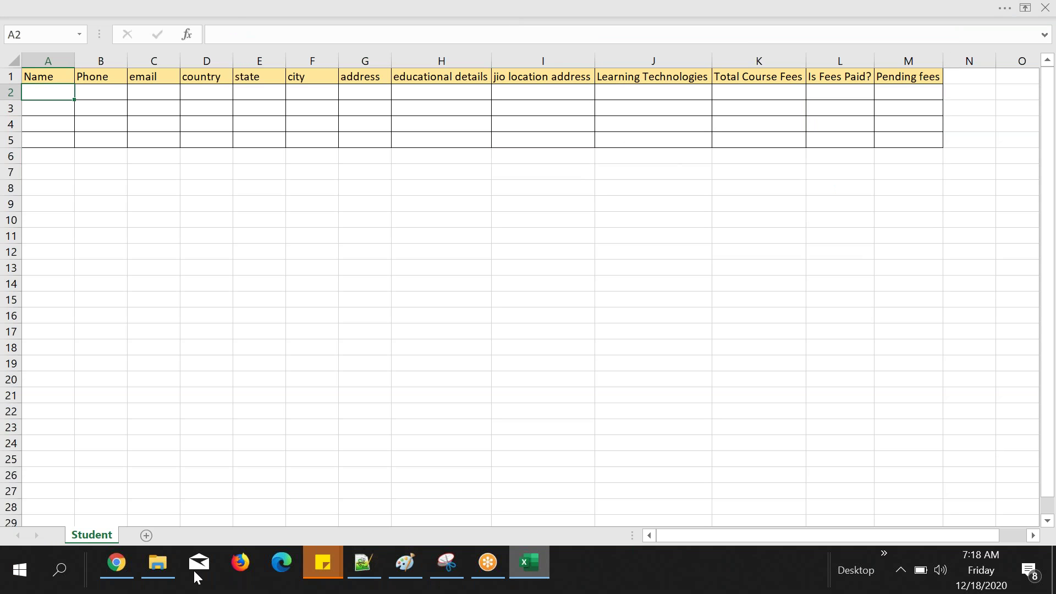
{"action": "left_click", "coordinate": [117, 569]}
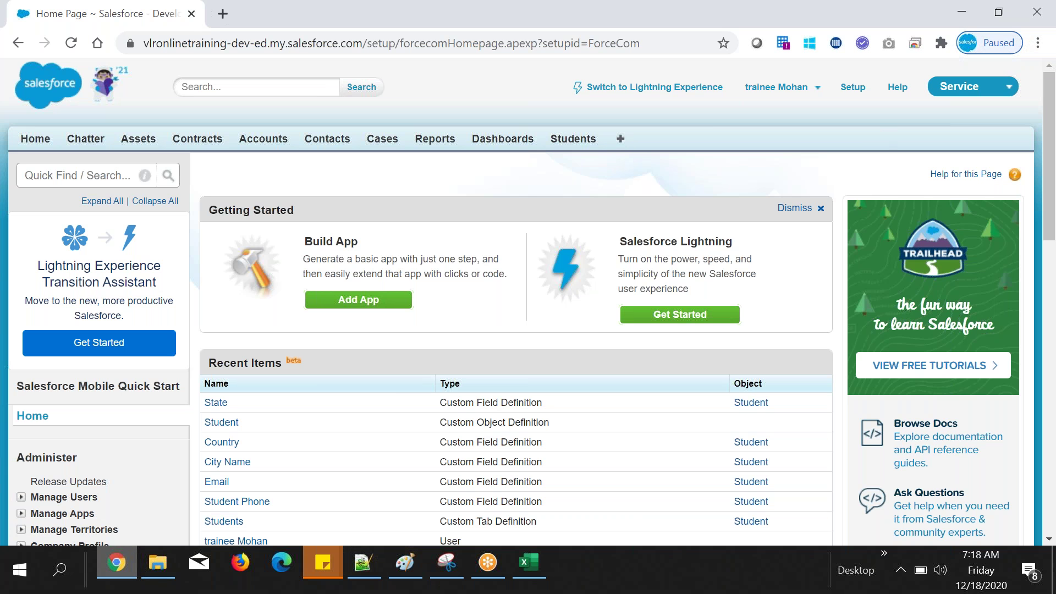
{"action": "left_click", "coordinate": [524, 570]}
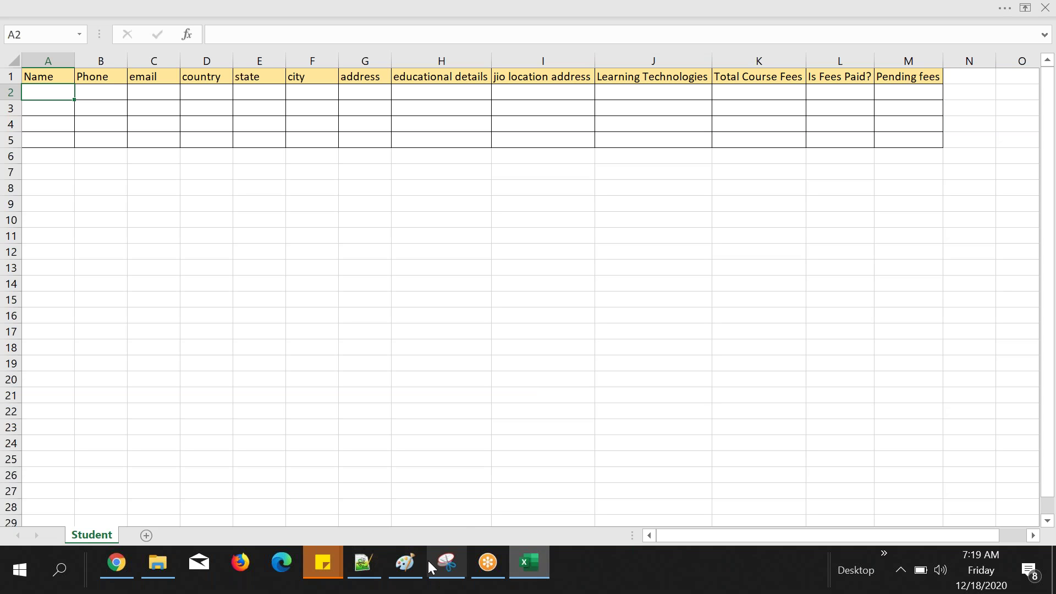
- Switch to Paint and scroll the diagram canvas up to the sign-up form screenshot
{"action": "left_click", "coordinate": [404, 563]}
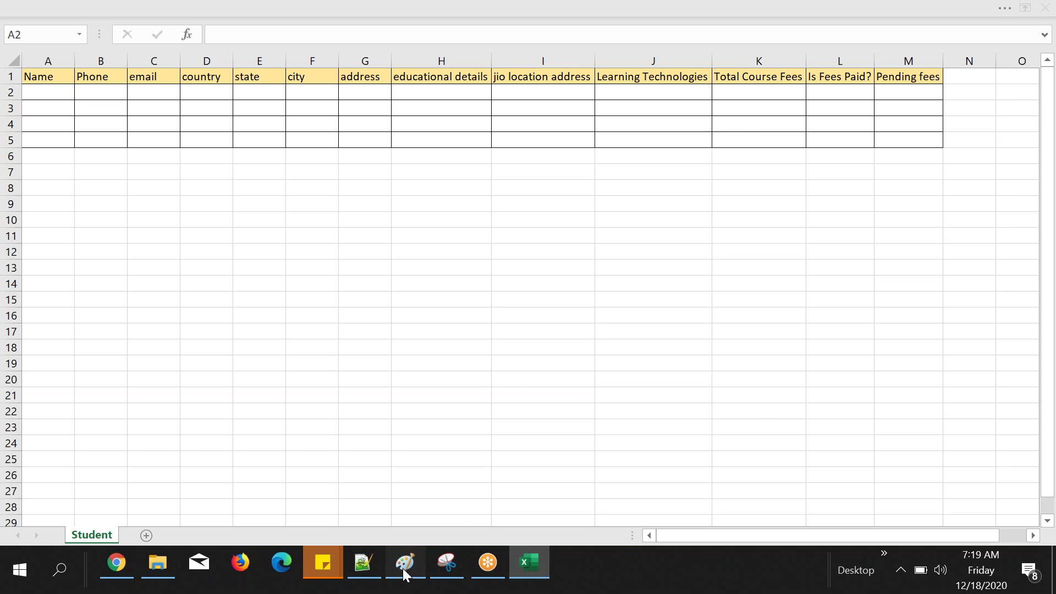
{"action": "scroll", "coordinate": [559, 350], "scroll_direction": "down", "scroll_amount": 5}
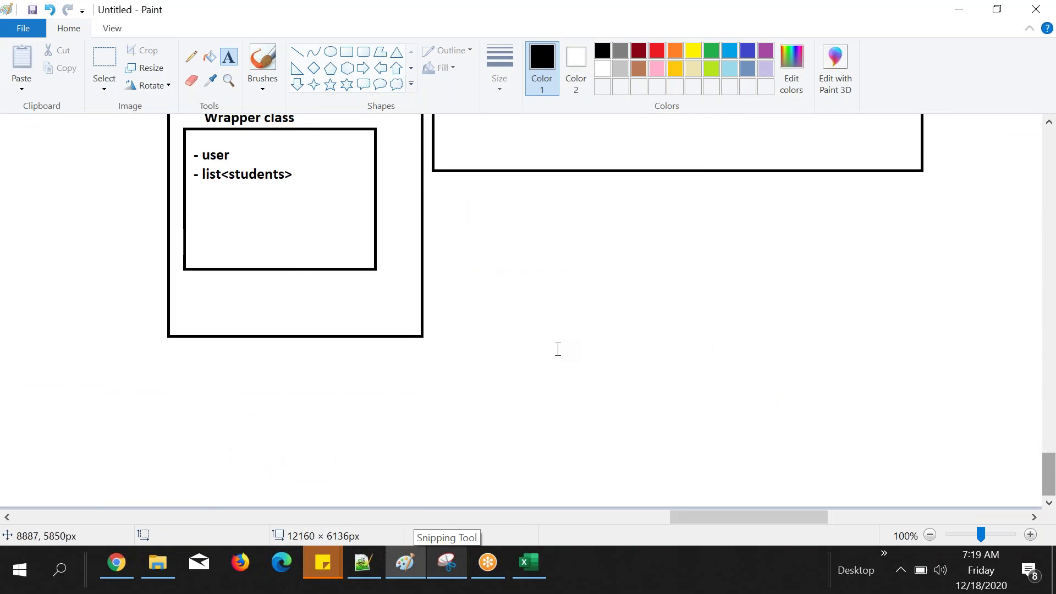
{"action": "scroll", "coordinate": [558, 349], "scroll_direction": "up", "scroll_amount": 20}
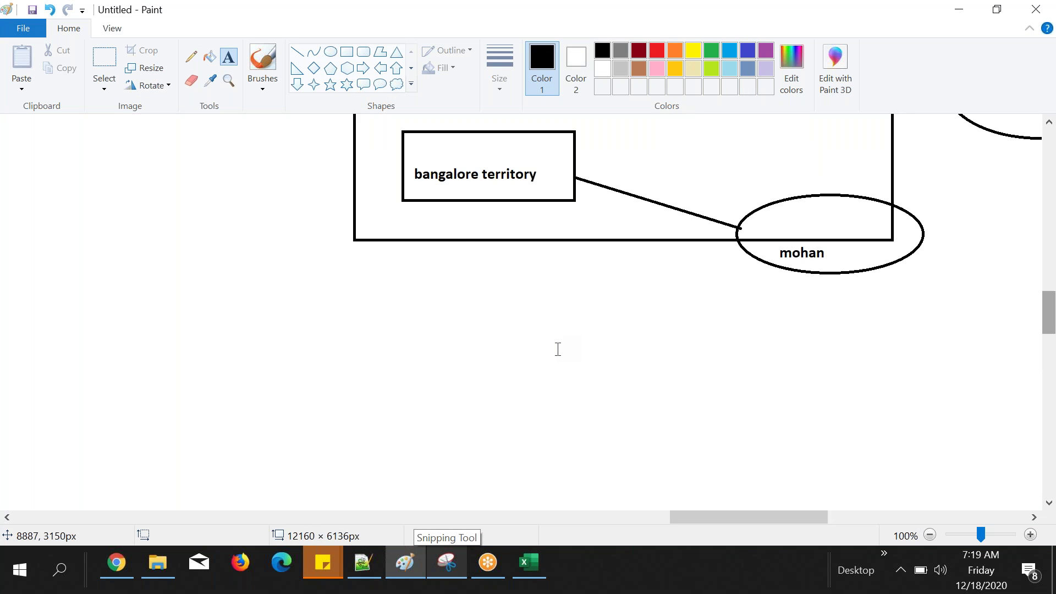
{"action": "scroll", "coordinate": [630, 412], "scroll_direction": "up", "scroll_amount": 5}
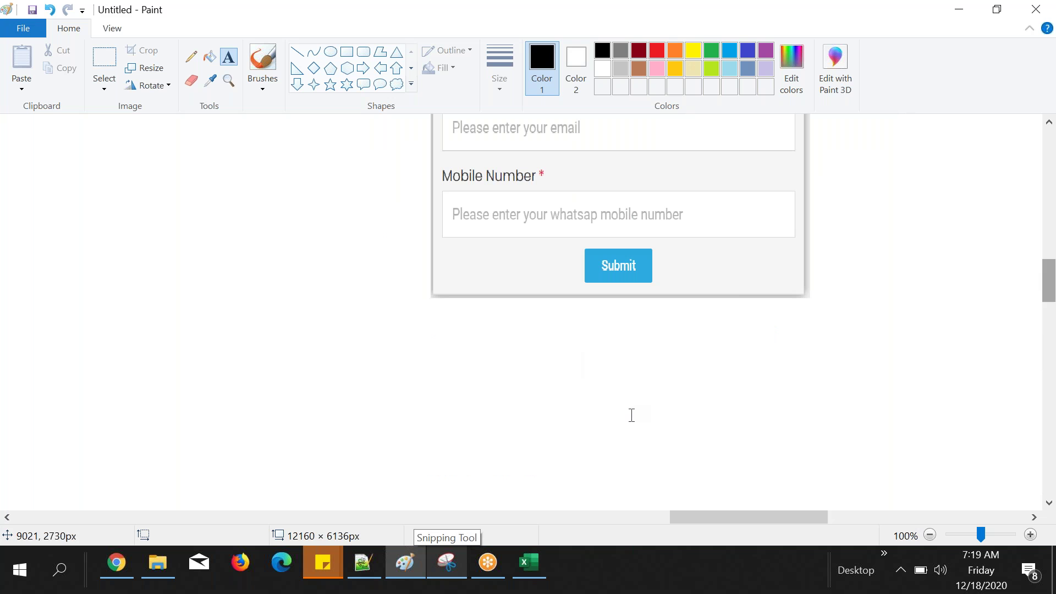
- Bring Chrome forward, showing the Salesforce Classic Setup home page with Recent Items
{"action": "left_click", "coordinate": [117, 560]}
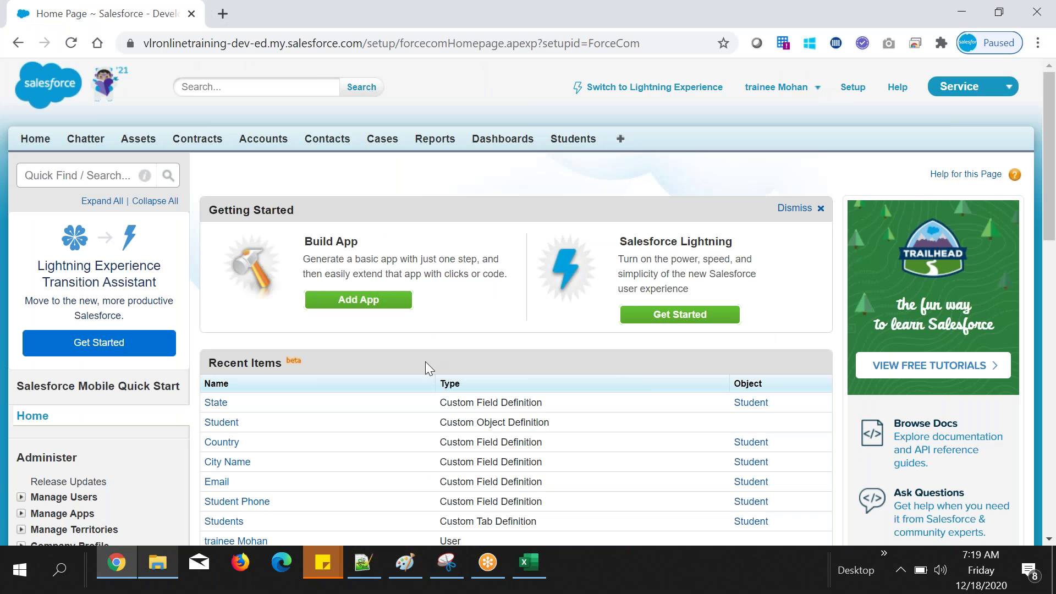
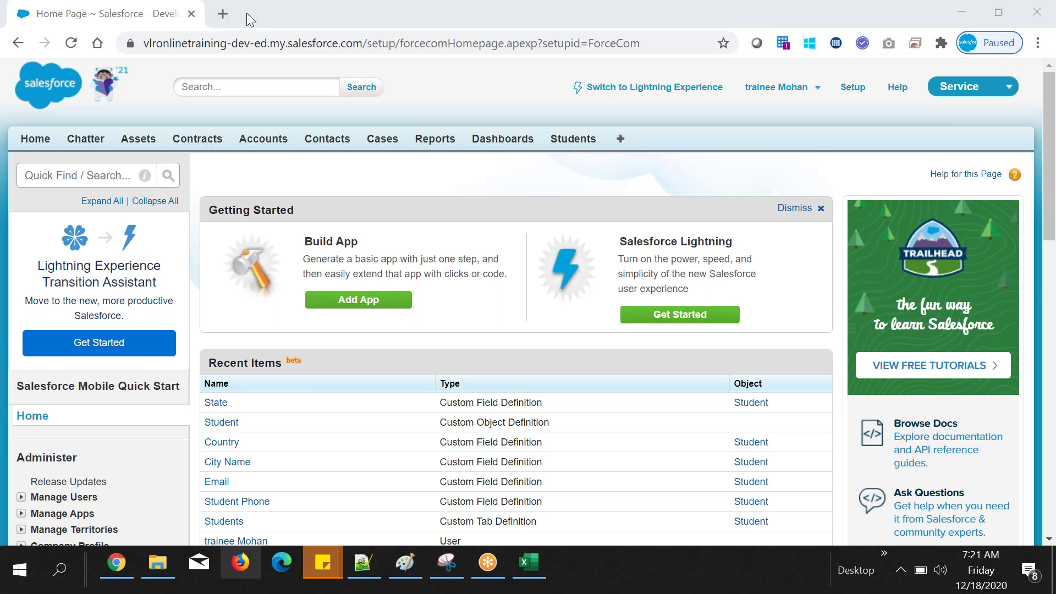
- Focus the Salesforce Classic Setup home page listing the Student object, its fields and Students tab
{"action": "left_click", "coordinate": [404, 91]}
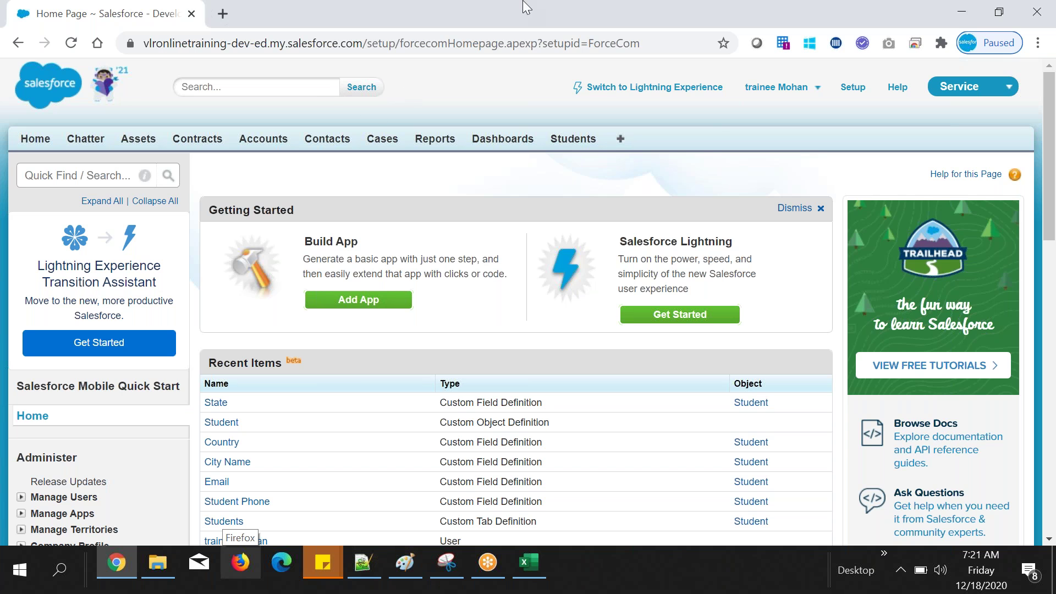
- Review the Student workbook's header row from Name to jio location address
{"action": "left_click", "coordinate": [539, 557]}
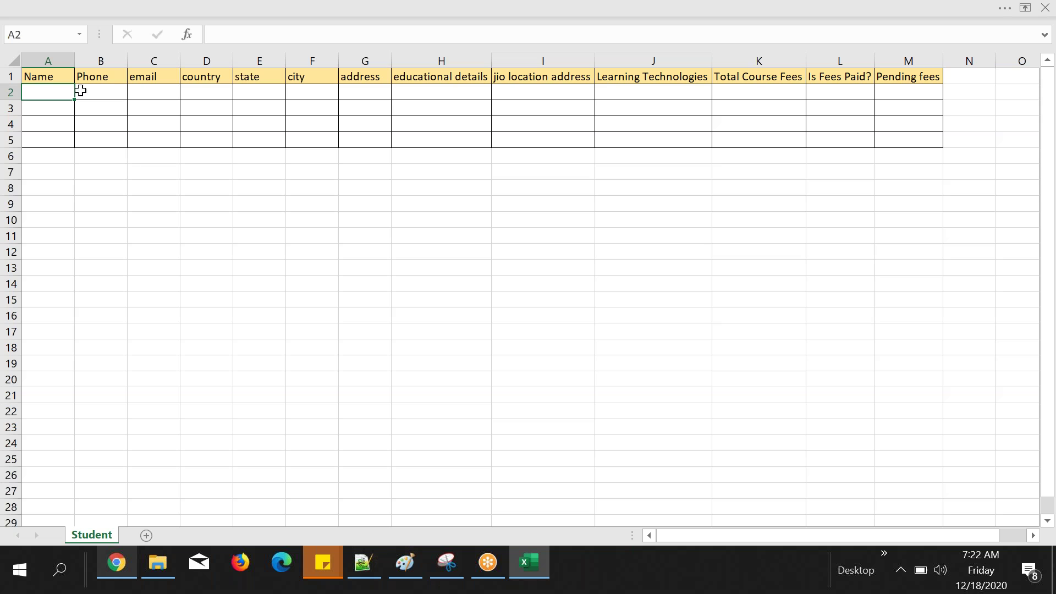
{"action": "left_click_drag", "start_coordinate": [50, 76], "coordinate": [512, 77]}
{"action": "left_click", "coordinate": [512, 130]}
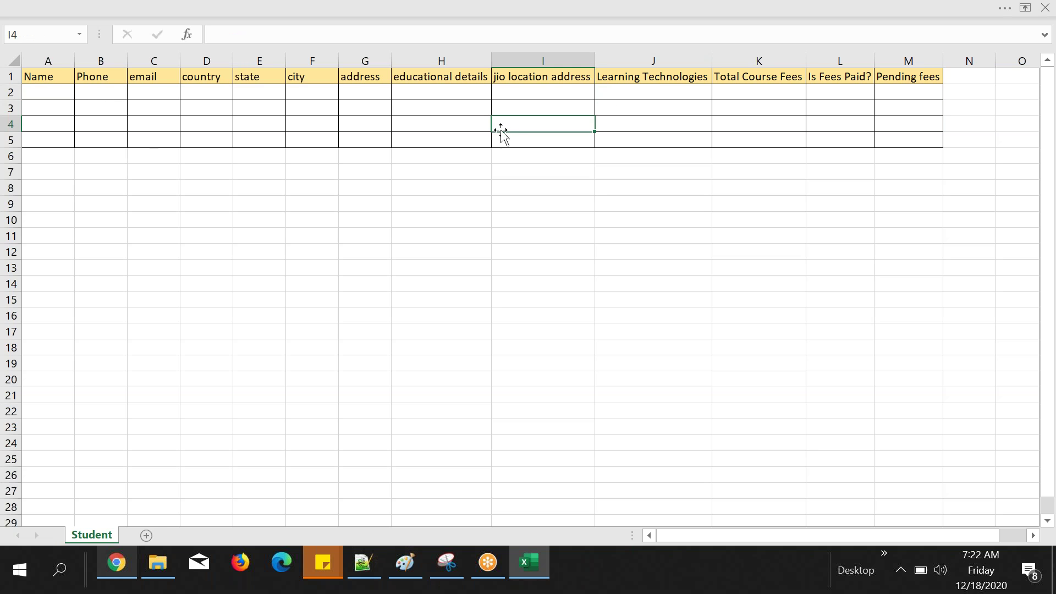
{"action": "left_click", "coordinate": [52, 90]}
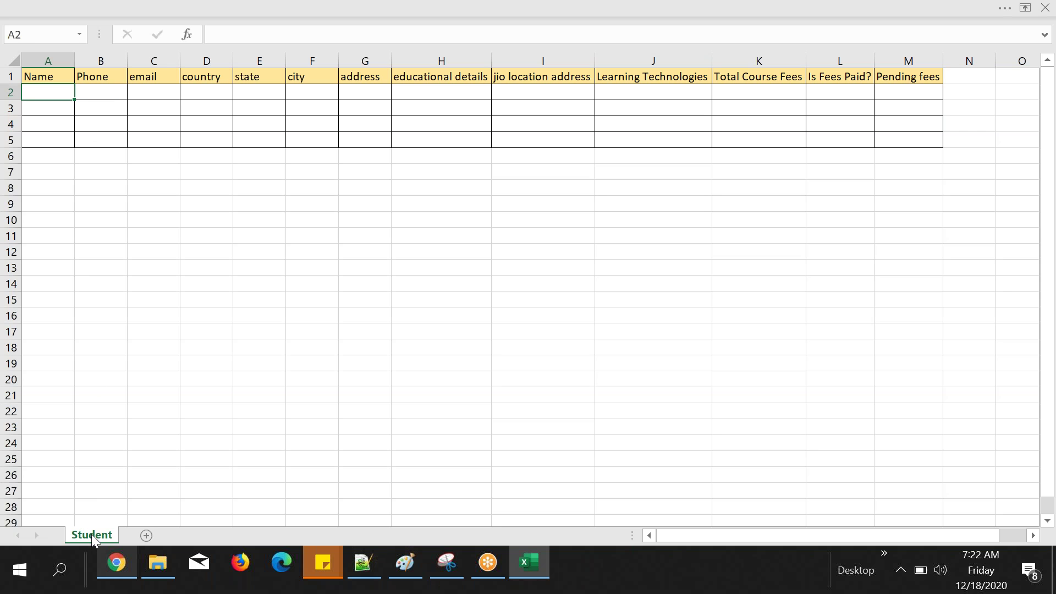
{"action": "left_click", "coordinate": [306, 223]}
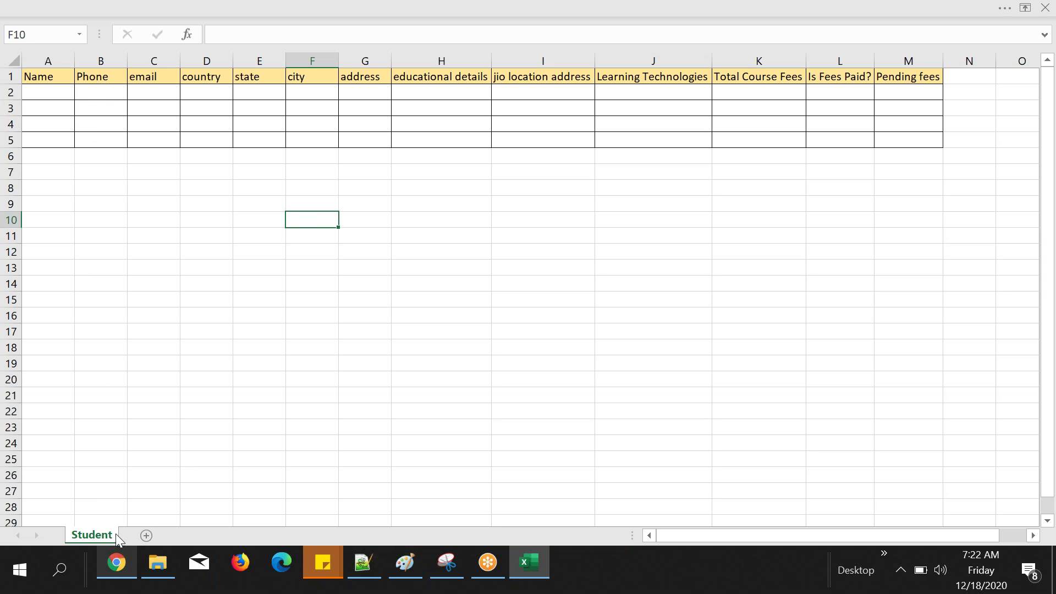
{"action": "left_click", "coordinate": [132, 560]}
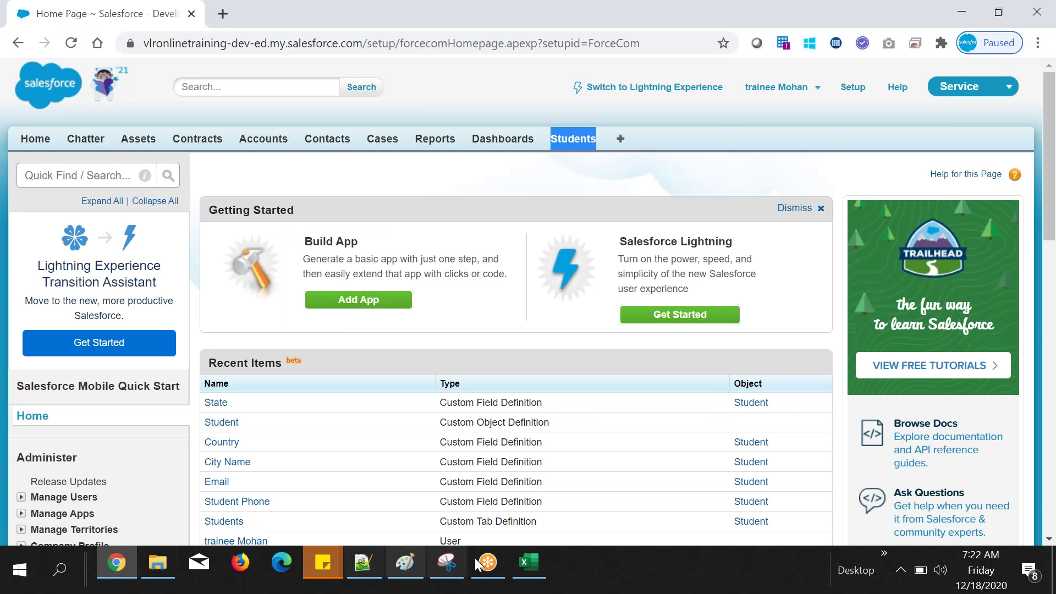
{"action": "left_click", "coordinate": [530, 562]}
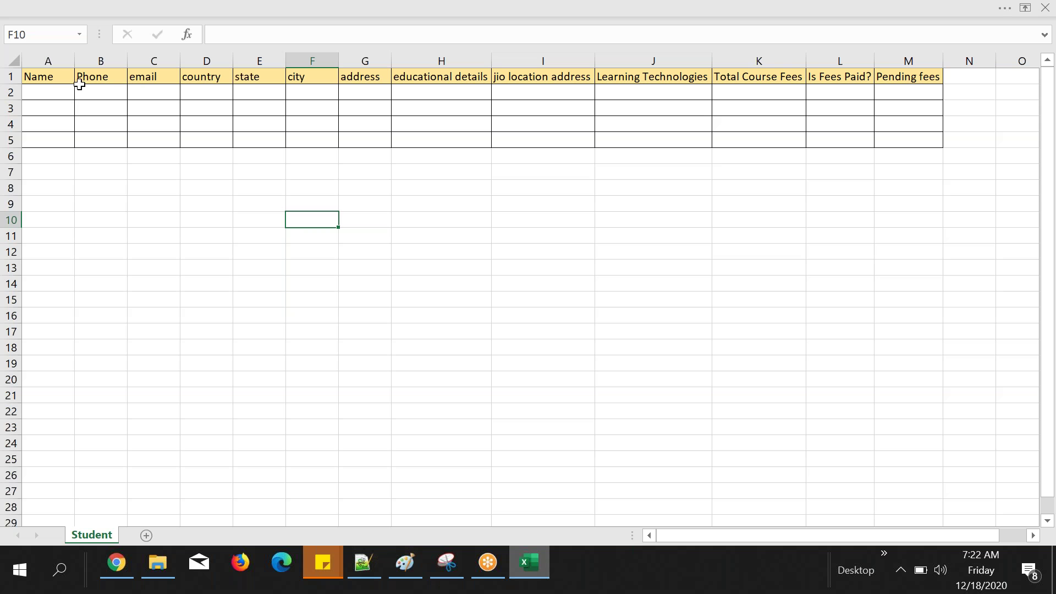
{"action": "left_click", "coordinate": [46, 74]}
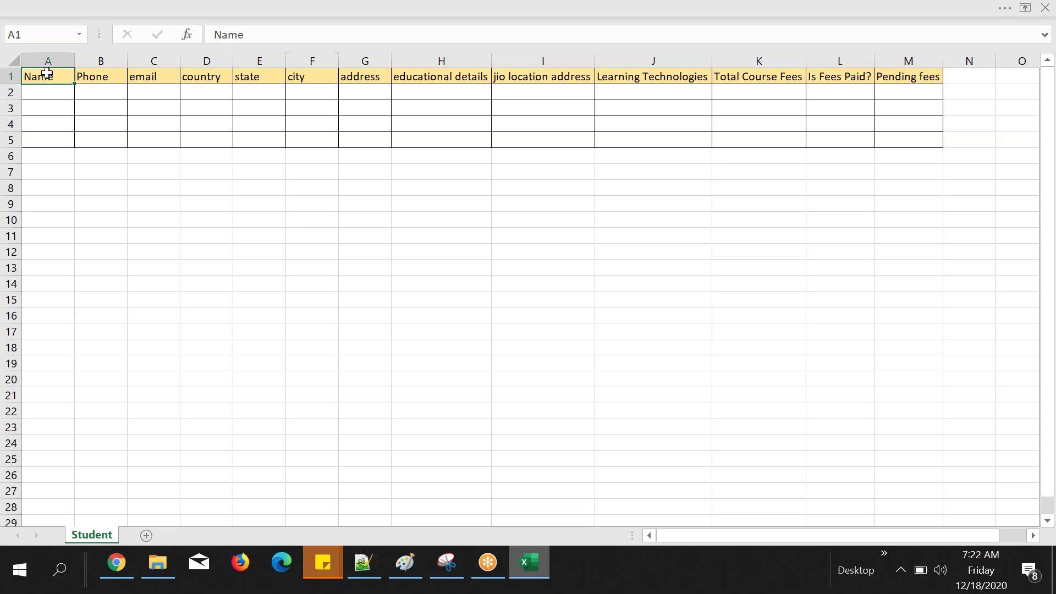
{"action": "left_click", "coordinate": [330, 188]}
- Enter the Tab–object and Column–field term pairs in F8:G9
{"action": "type", "text": "Tab"}
{"action": "key", "text": "Tab"}
{"action": "type", "text": "object"}
{"action": "key", "text": "Return"}
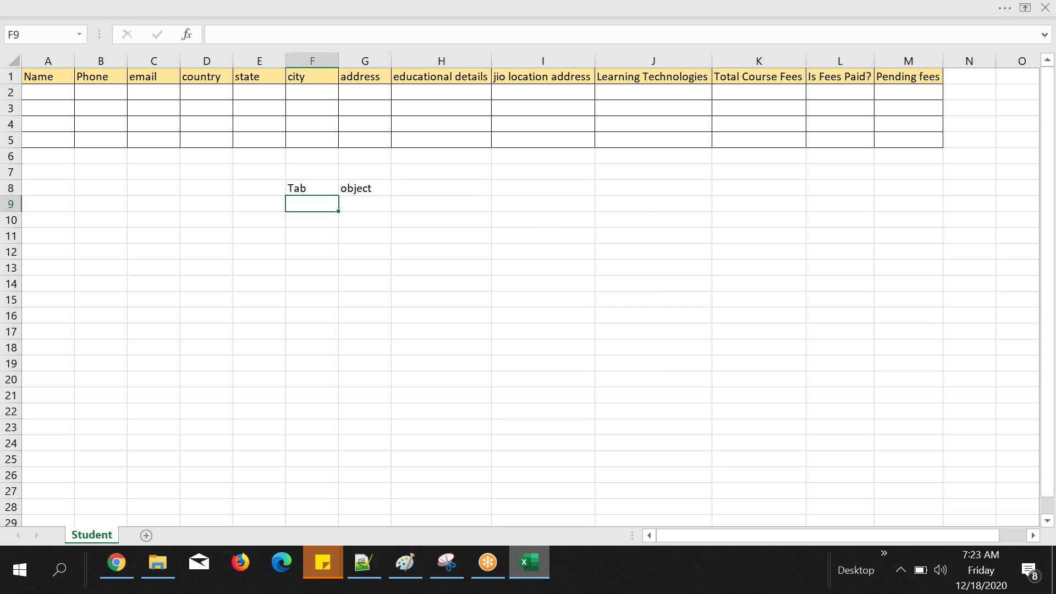
{"action": "type", "text": "Columnt"}
{"action": "key", "text": "BackSpace"}
{"action": "key", "text": "Tab"}
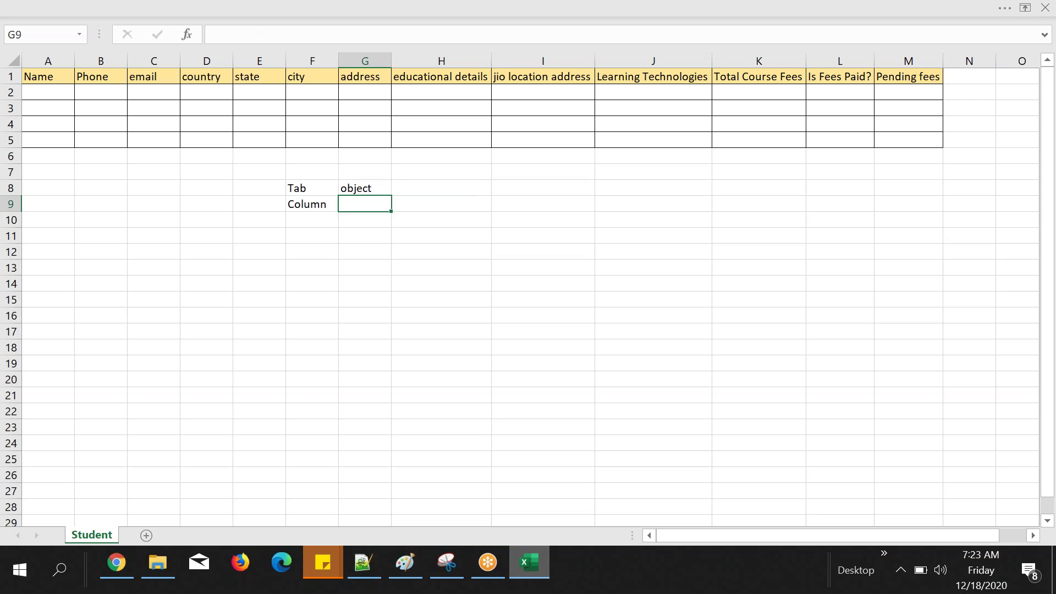
{"action": "type", "text": "field"}
- Add rows–records in F10:G10, correct the 'tows' typo, and select F8:G10
{"action": "left_click", "coordinate": [314, 220]}
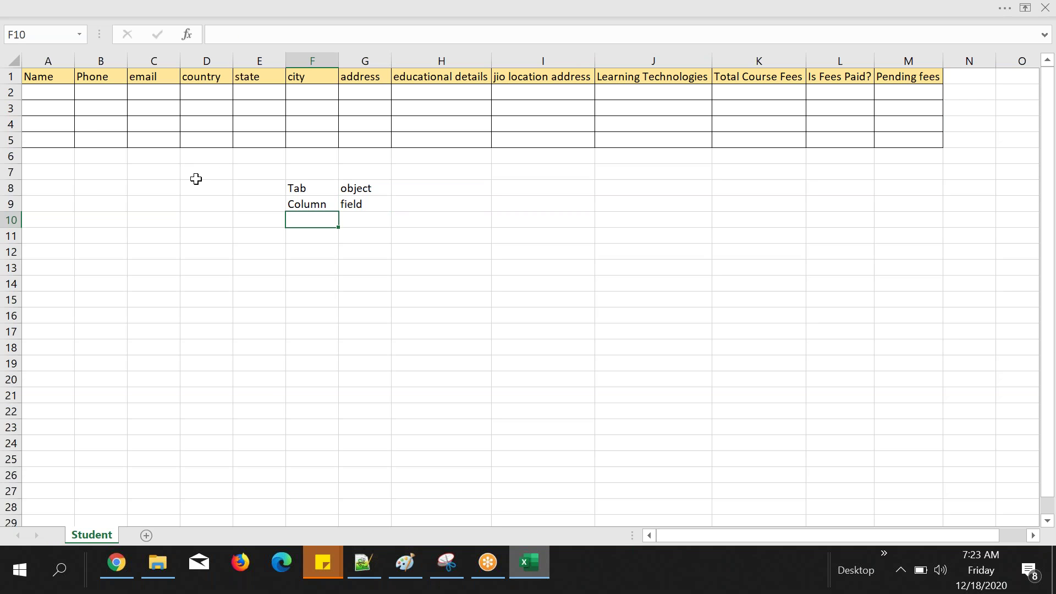
{"action": "left_click", "coordinate": [11, 94]}
{"action": "left_click", "coordinate": [315, 222]}
{"action": "type", "text": "tows"}
{"action": "key", "text": "Tab"}
{"action": "type", "text": "records"}
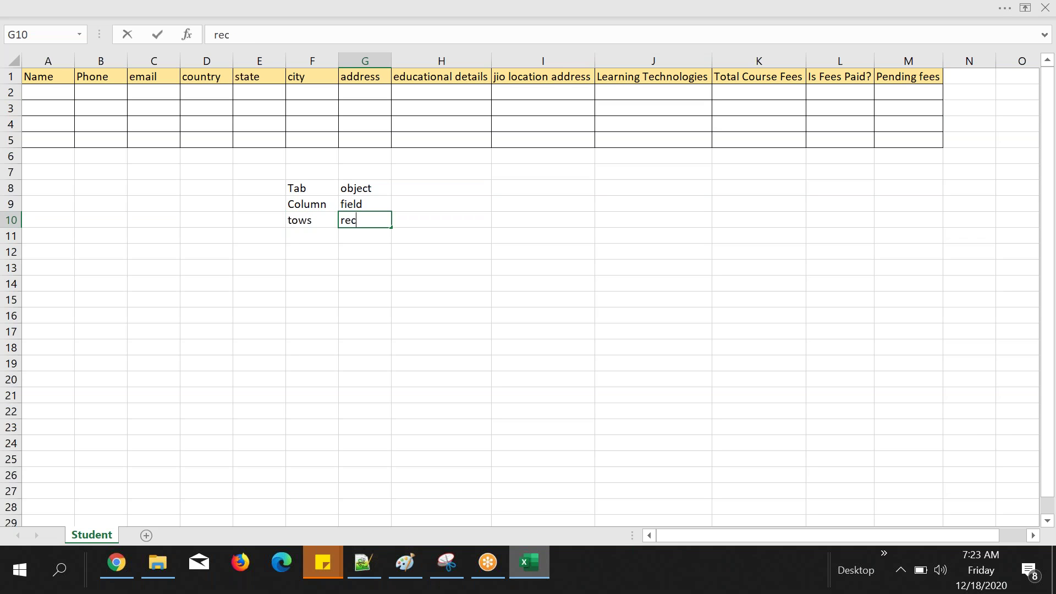
{"action": "left_click", "coordinate": [296, 219]}
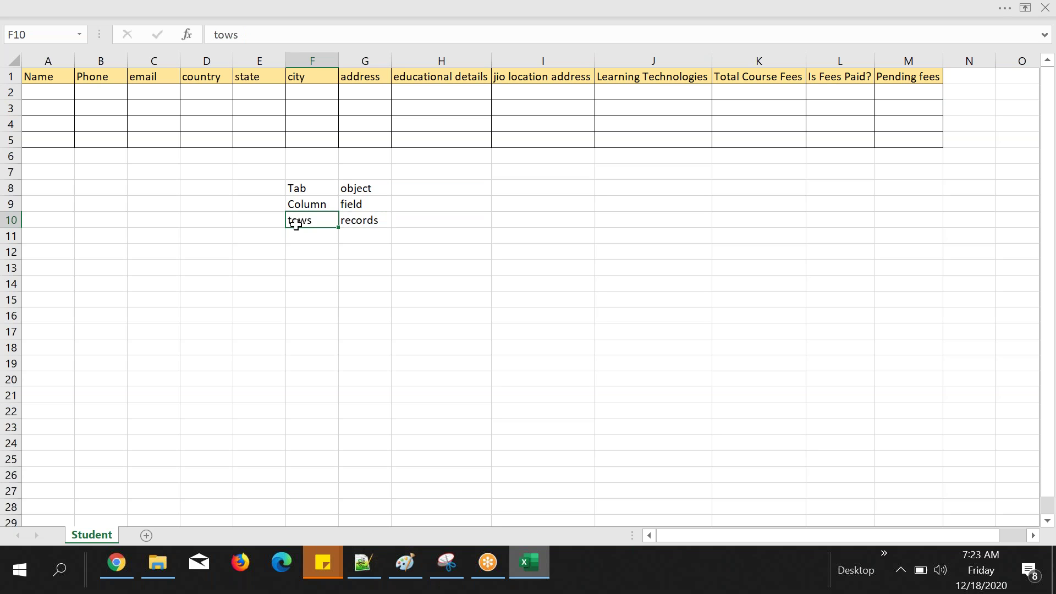
{"action": "left_click", "coordinate": [218, 35]}
{"action": "key", "text": "BackSpace"}
{"action": "type", "text": "r"}
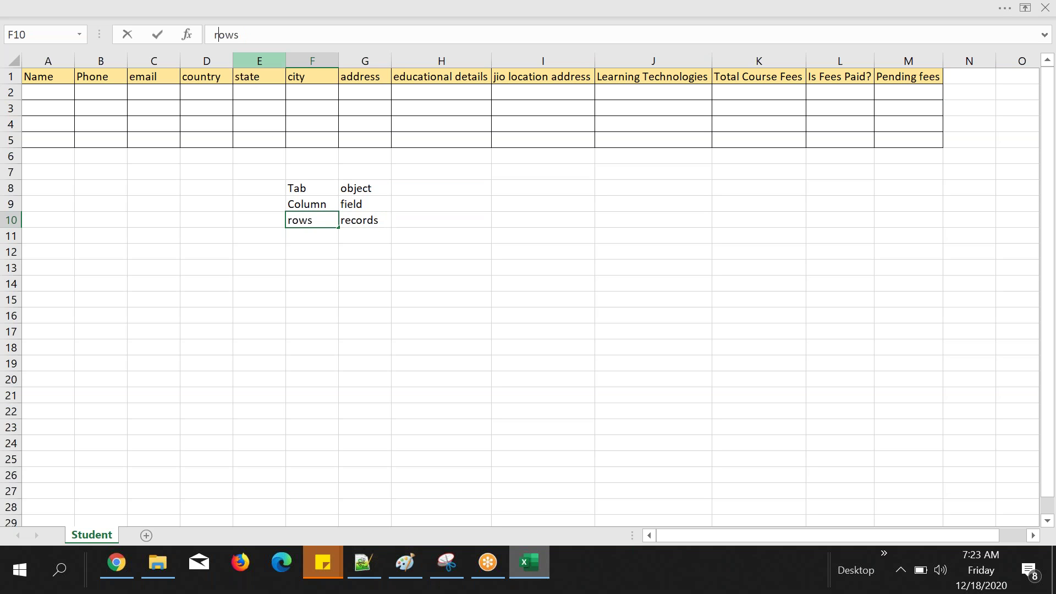
{"action": "left_click", "coordinate": [354, 267]}
{"action": "left_click_drag", "start_coordinate": [302, 187], "coordinate": [385, 223]}
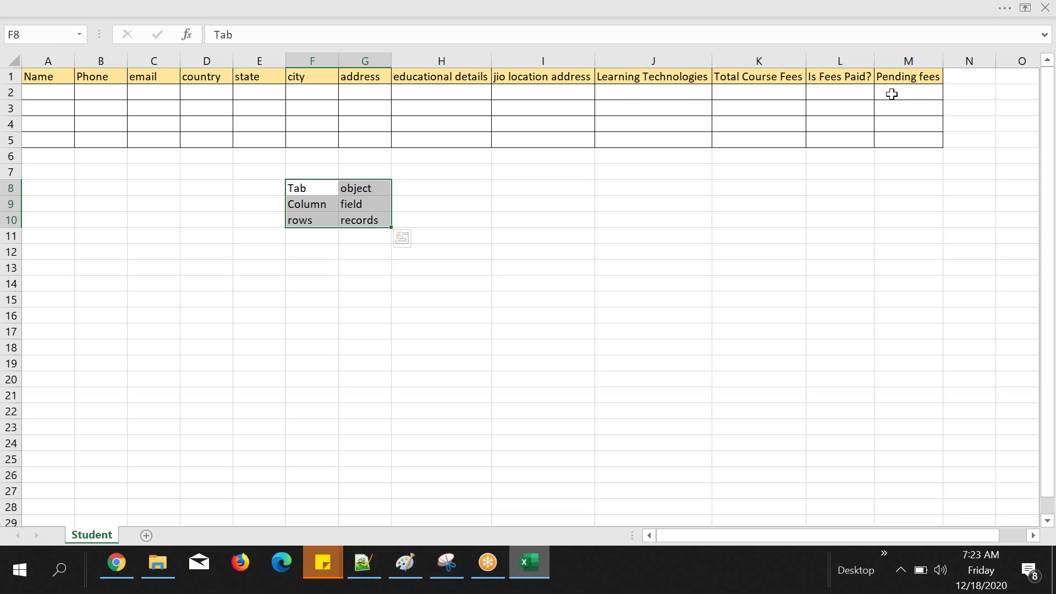
{"action": "left_click", "coordinate": [134, 561]}
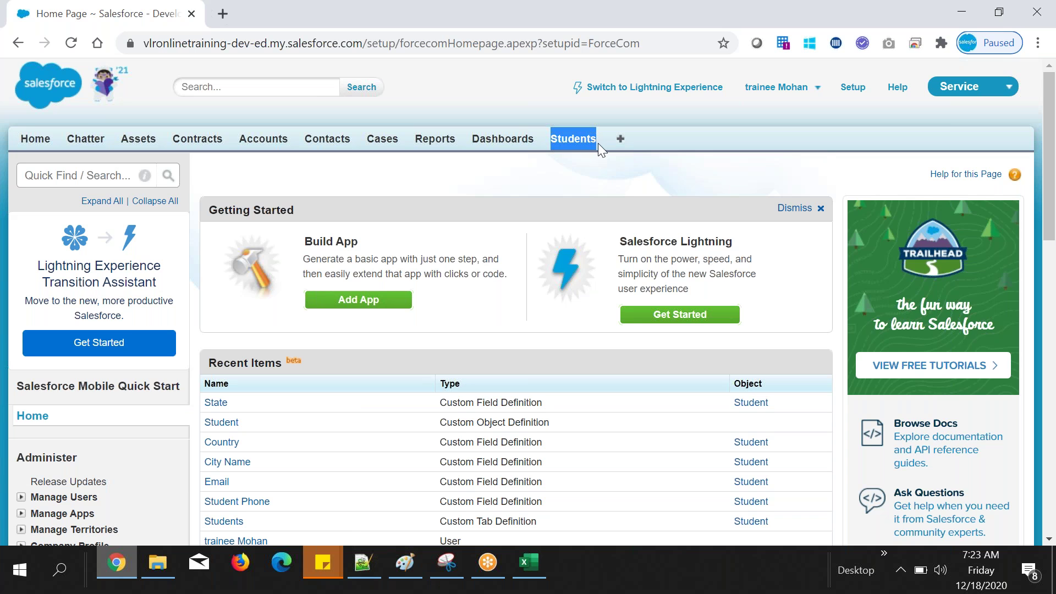
- Go over the object, field and records terms noted in G8:G10
{"action": "left_click", "coordinate": [525, 564]}
{"action": "left_click", "coordinate": [60, 78]}
{"action": "left_click", "coordinate": [69, 106]}
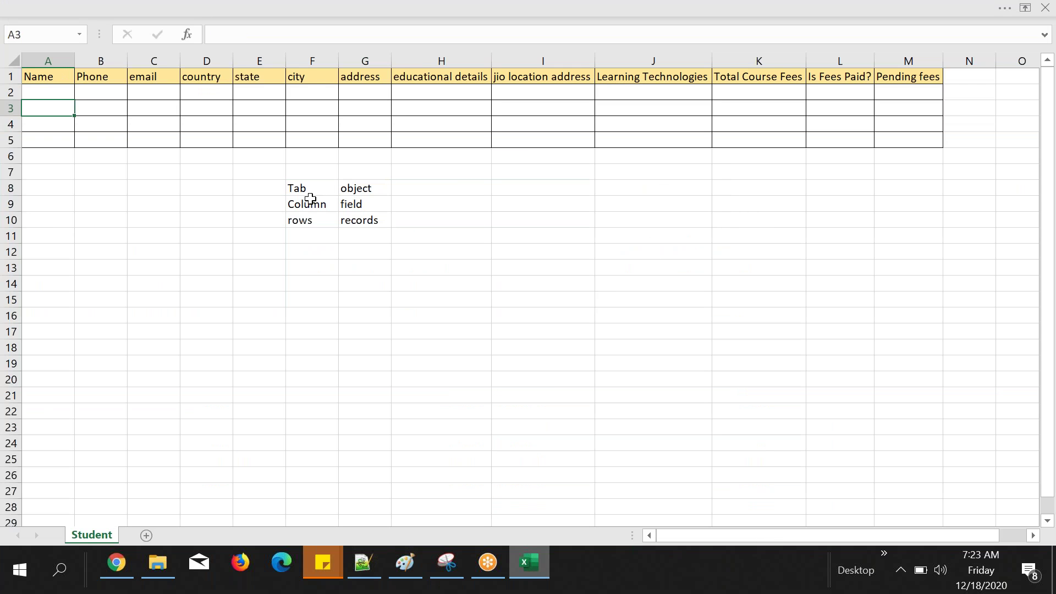
{"action": "left_click", "coordinate": [370, 201]}
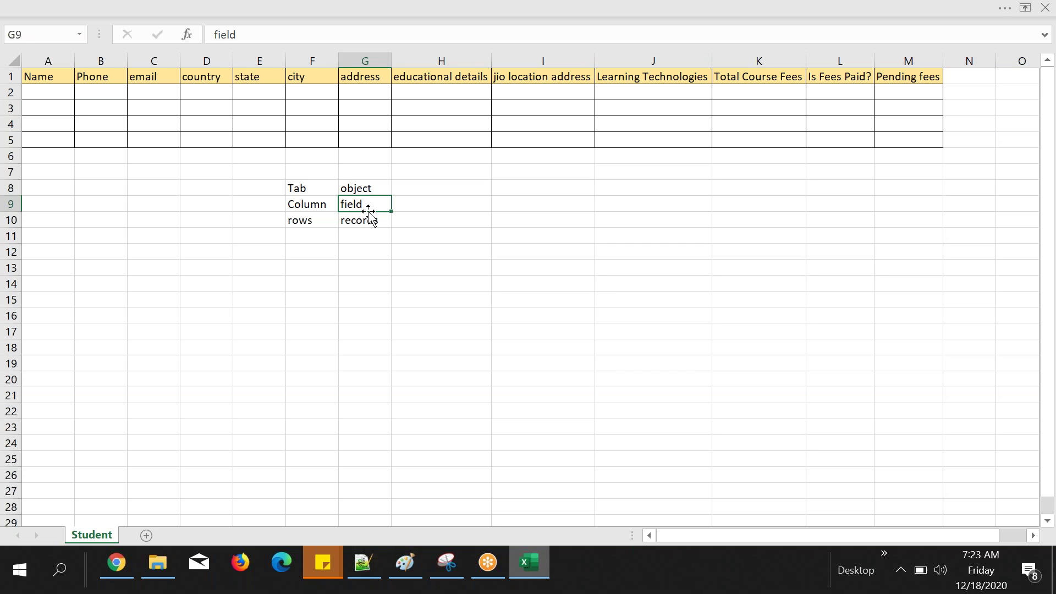
{"action": "left_click", "coordinate": [368, 224]}
{"action": "left_click", "coordinate": [372, 187]}
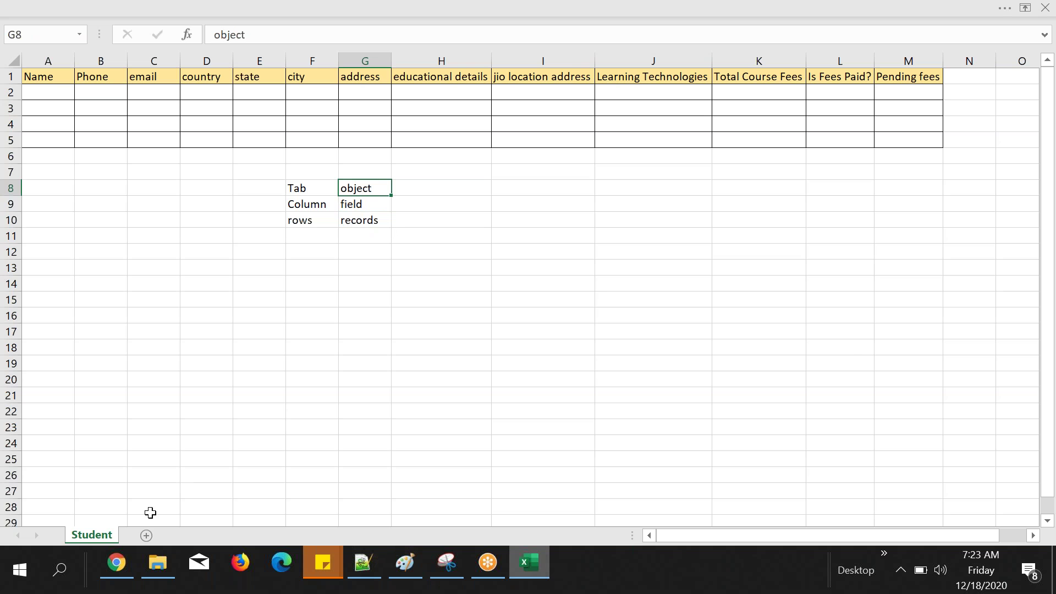
- Highlight the Students tab label on the Salesforce Setup home page
{"action": "left_click", "coordinate": [110, 572]}
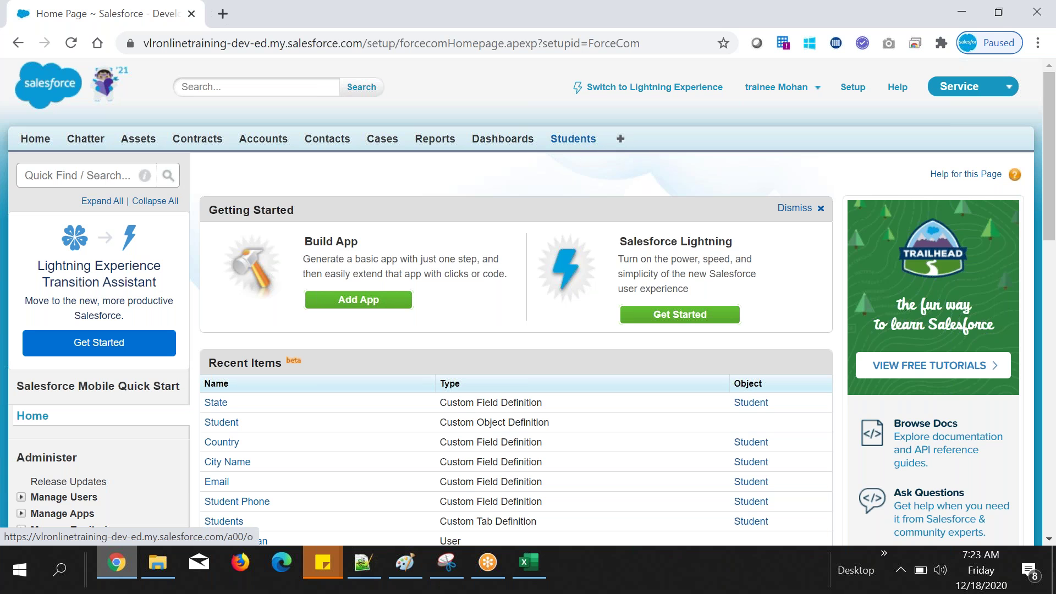
{"action": "left_click_drag", "start_coordinate": [599, 140], "coordinate": [550, 141]}
{"action": "left_click", "coordinate": [580, 194]}
{"action": "left_click", "coordinate": [569, 193]}
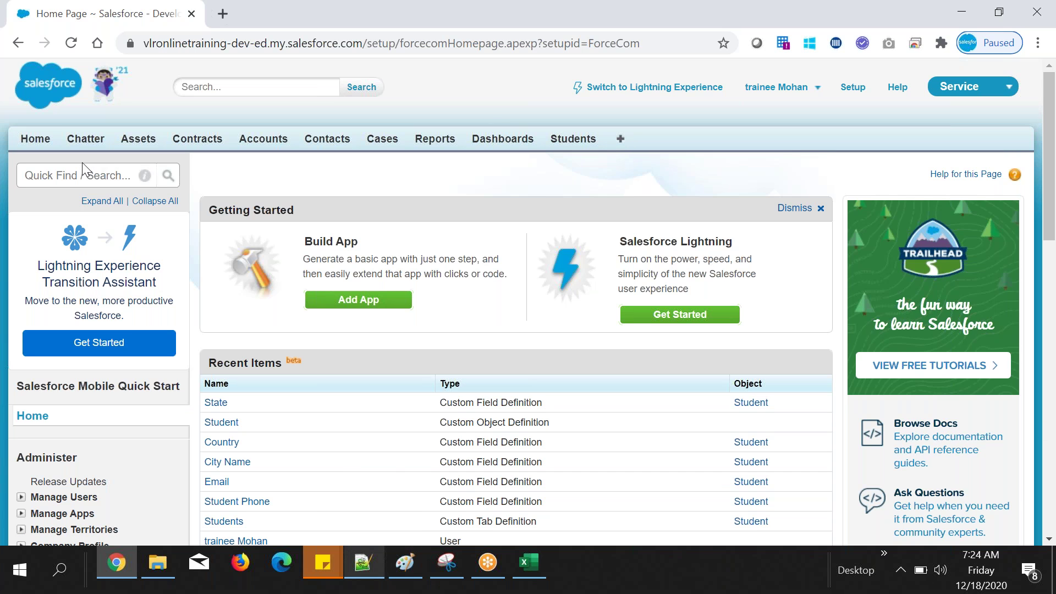
- Review the educational details, jio location address, city and address headings, then return to Salesforce
{"action": "left_click", "coordinate": [520, 564]}
{"action": "left_click_drag", "start_coordinate": [421, 83], "coordinate": [550, 78]}
{"action": "left_click", "coordinate": [570, 104]}
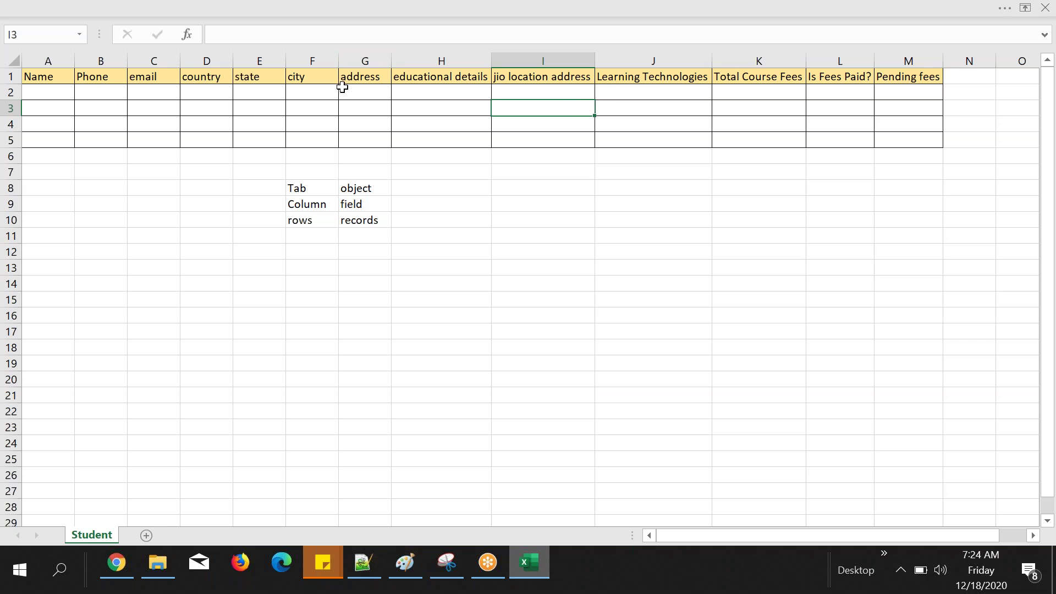
{"action": "left_click", "coordinate": [322, 86]}
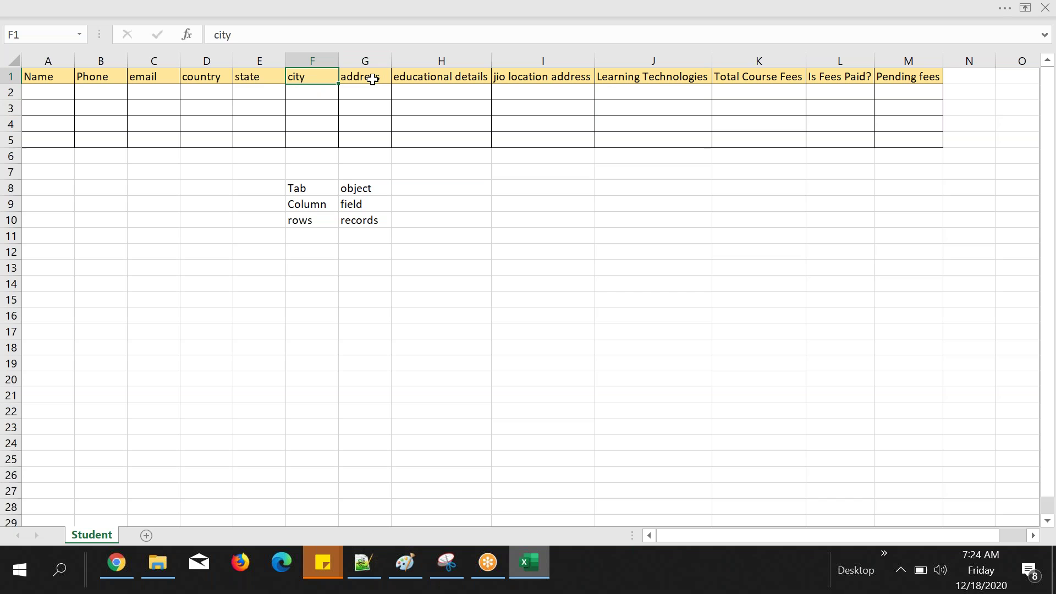
{"action": "left_click", "coordinate": [373, 79]}
{"action": "left_click", "coordinate": [367, 94]}
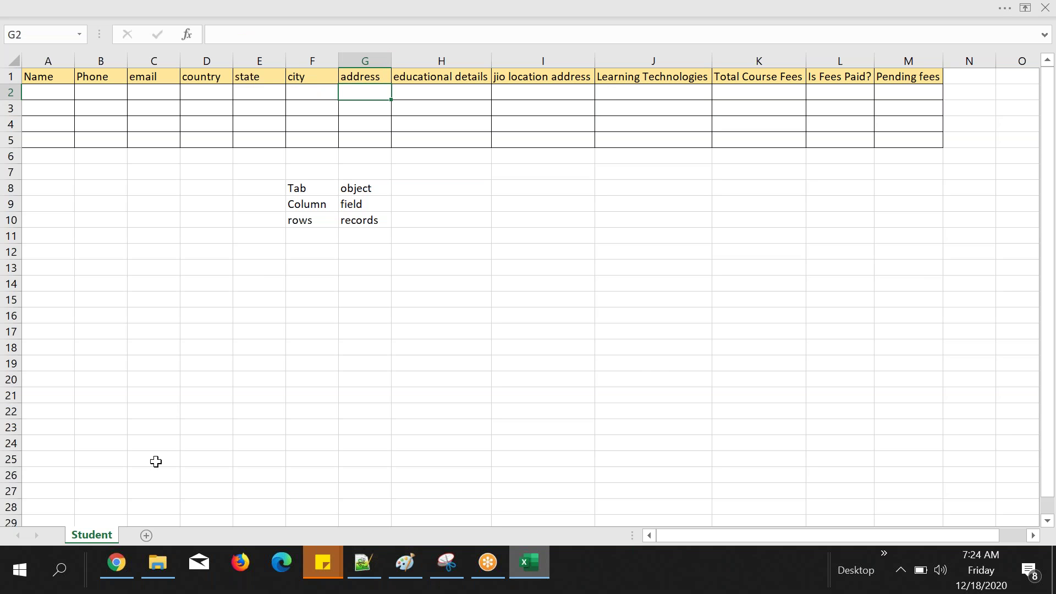
{"action": "left_click", "coordinate": [118, 563]}
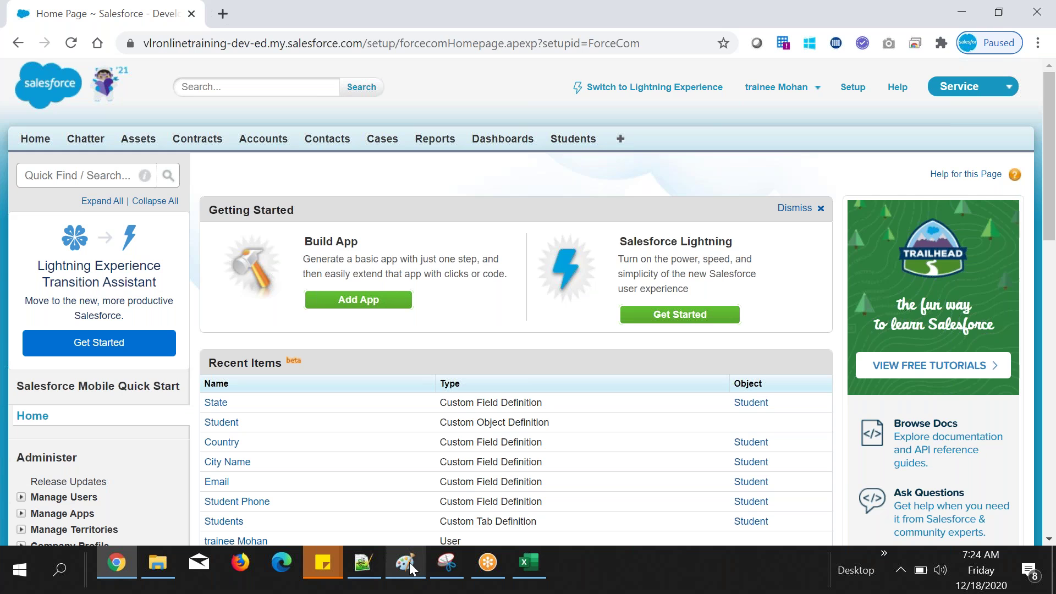
{"action": "left_click", "coordinate": [537, 561]}
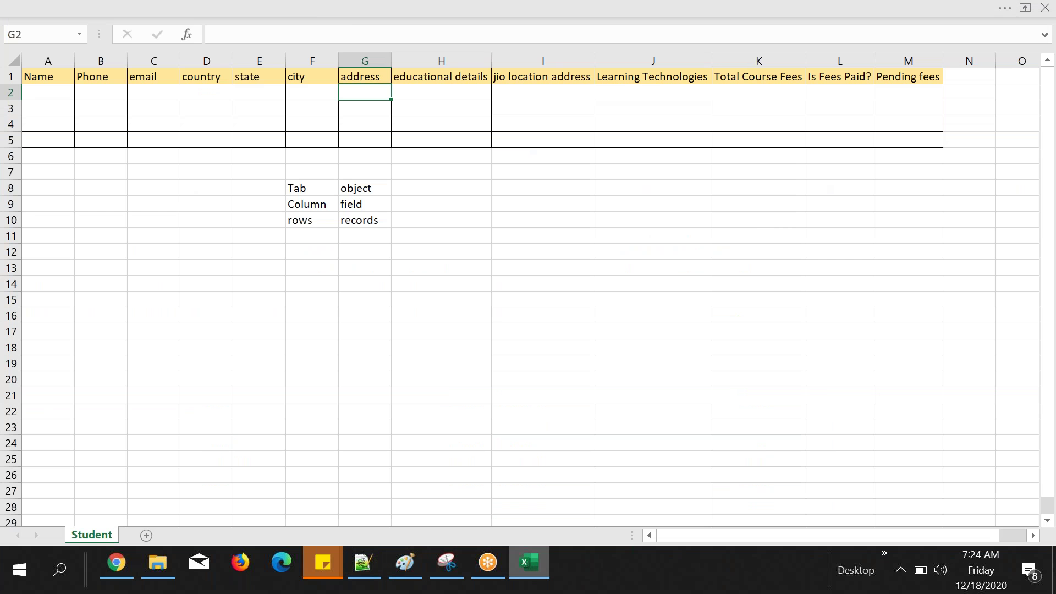
{"action": "left_click", "coordinate": [366, 75]}
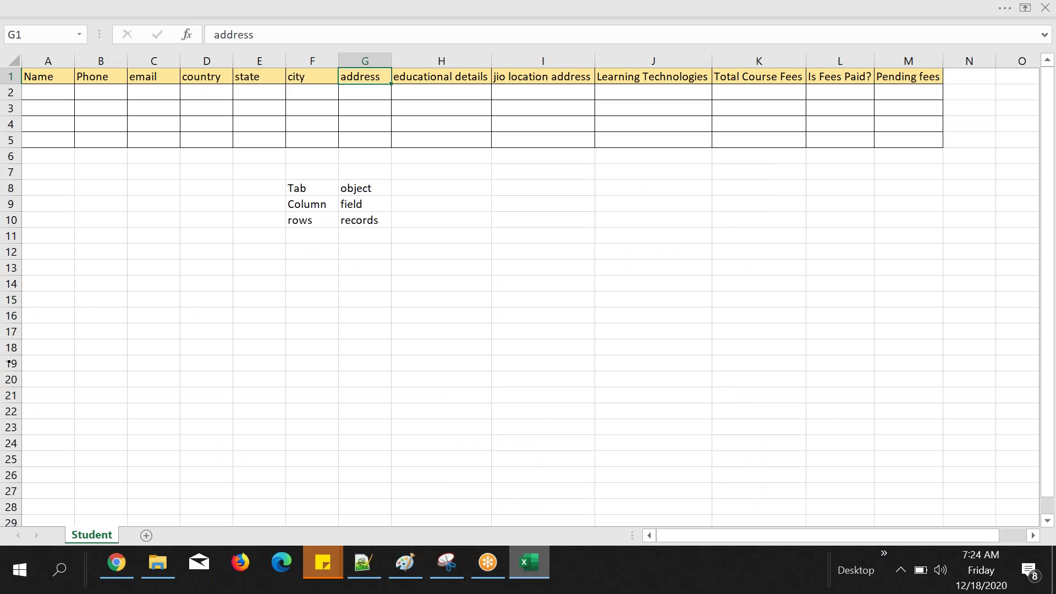
{"action": "left_click", "coordinate": [117, 572]}
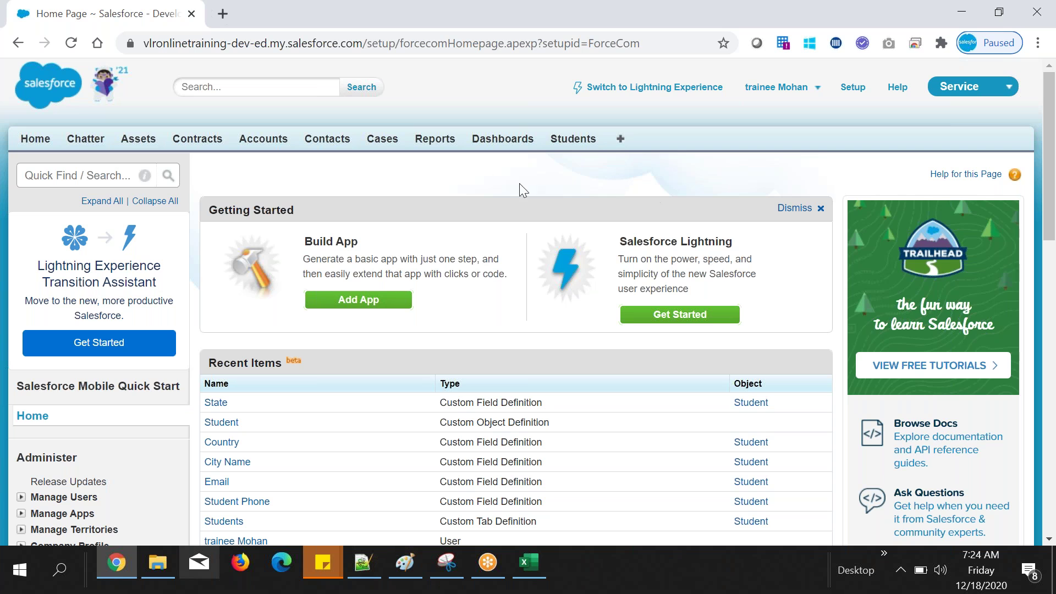
{"action": "left_click", "coordinate": [98, 175]}
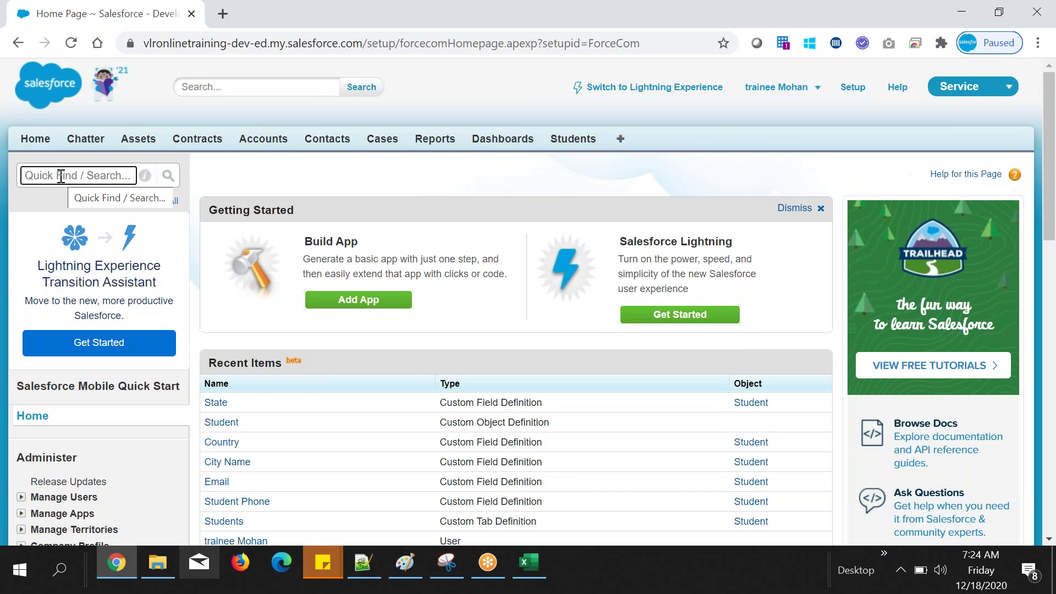
- Filter Quick Find by 'object', open Student, and locate Custom Fields & Relationships
{"action": "type", "text": "object"}
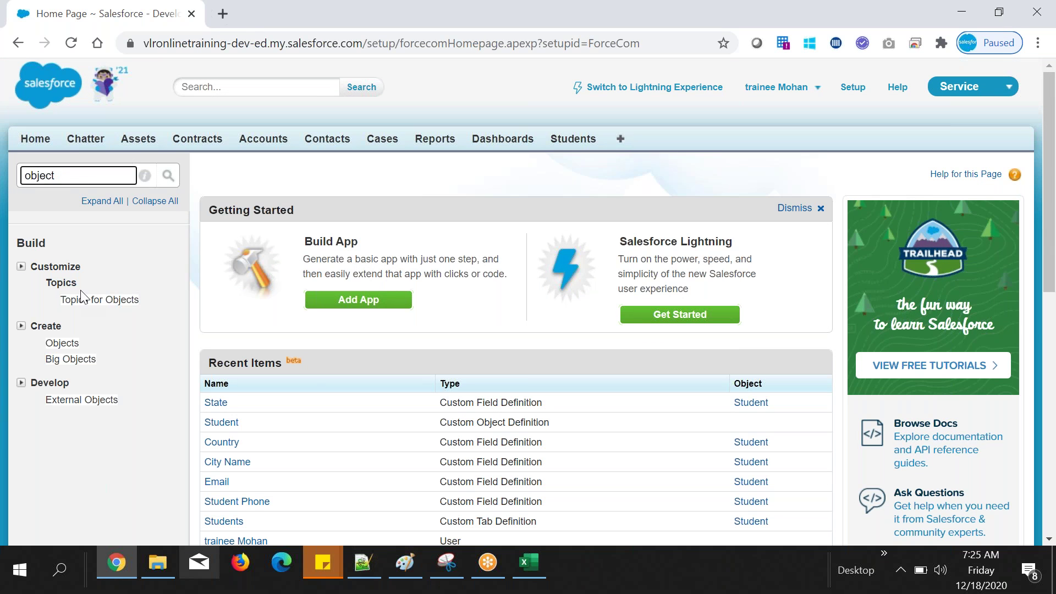
{"action": "left_click_drag", "start_coordinate": [83, 344], "coordinate": [36, 343]}
{"action": "left_click", "coordinate": [58, 344]}
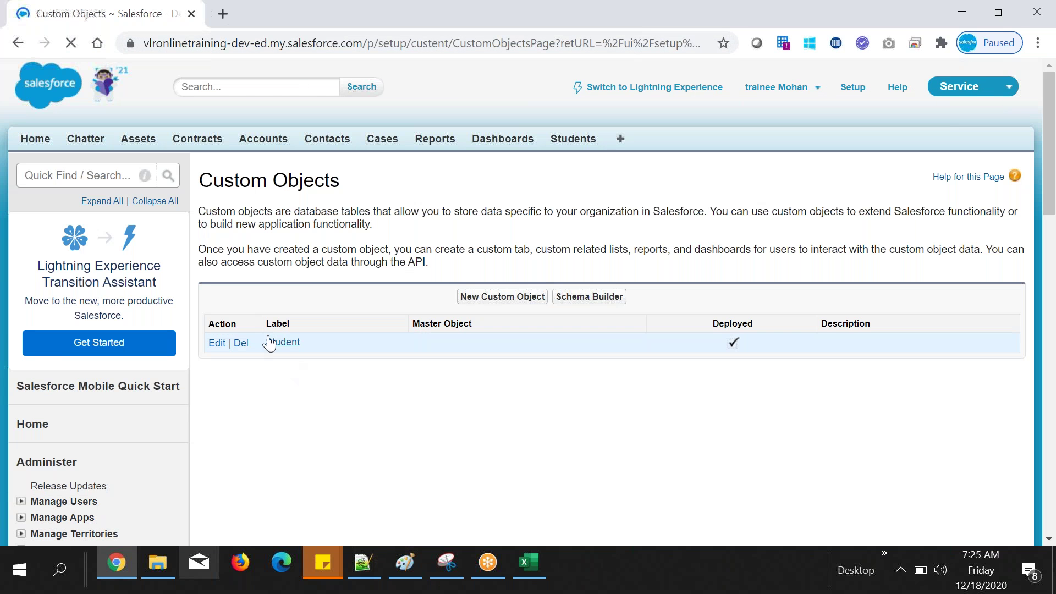
{"action": "left_click", "coordinate": [282, 343]}
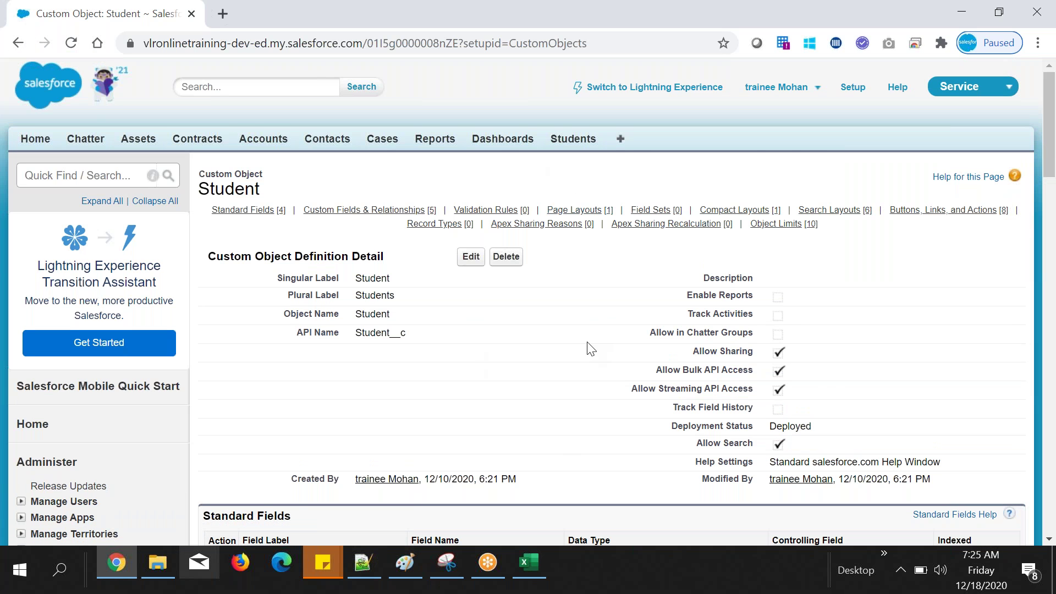
{"action": "scroll", "coordinate": [587, 343], "scroll_direction": "down", "scroll_amount": 5}
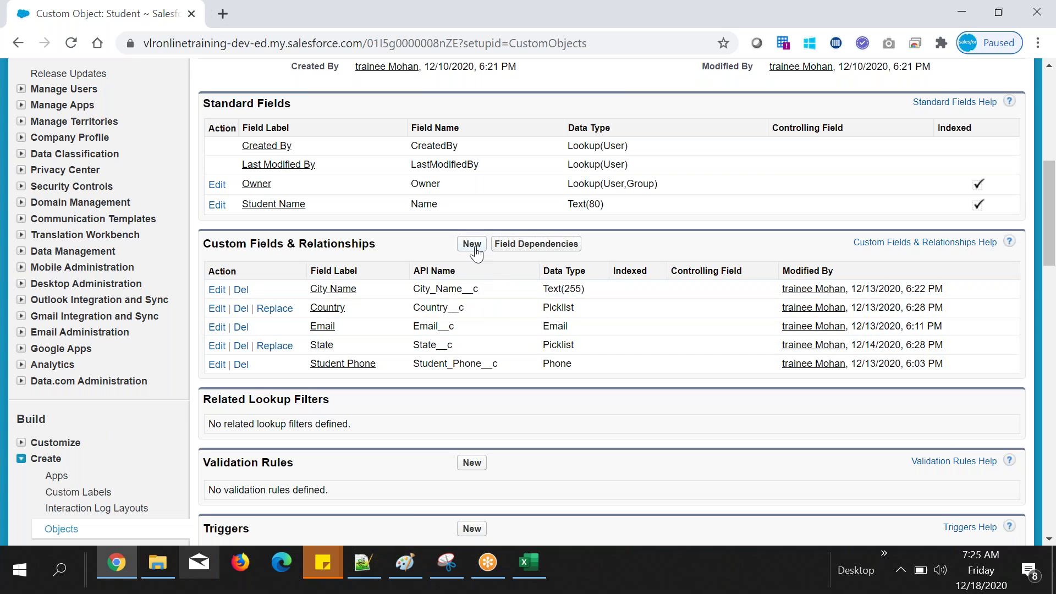
{"action": "left_click_drag", "start_coordinate": [307, 243], "coordinate": [338, 243]}
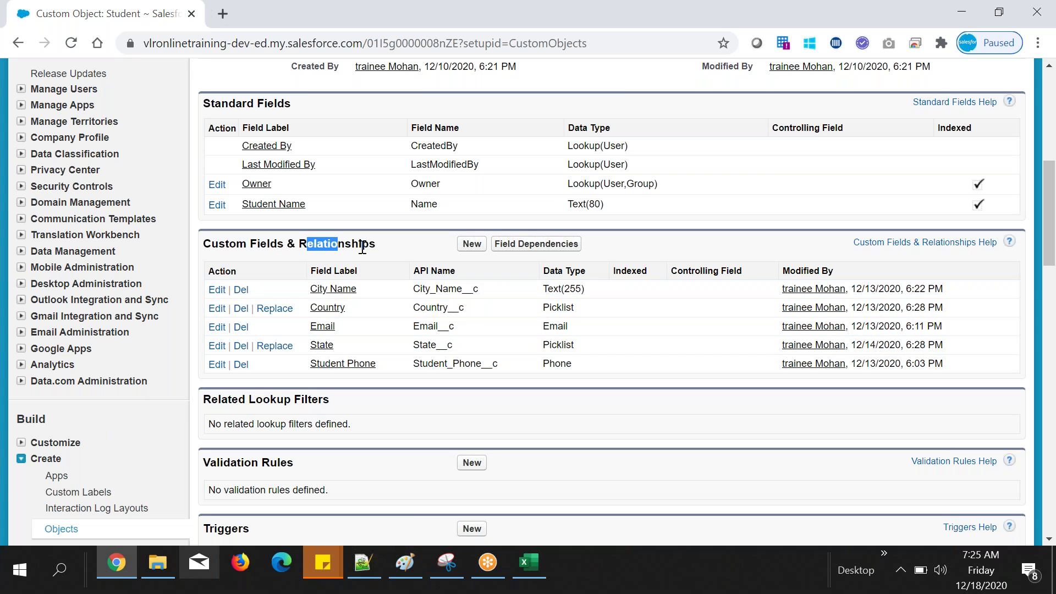
{"action": "left_click", "coordinate": [472, 244]}
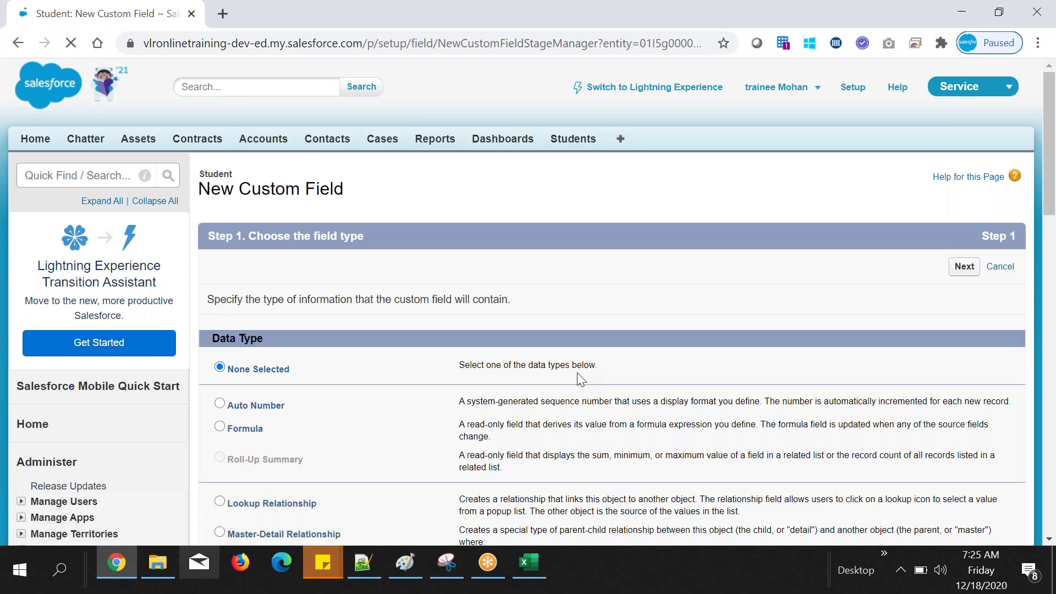
- Scroll through the new field's data type list from Checkbox to URL
{"action": "scroll", "coordinate": [576, 372], "scroll_direction": "down", "scroll_amount": 5}
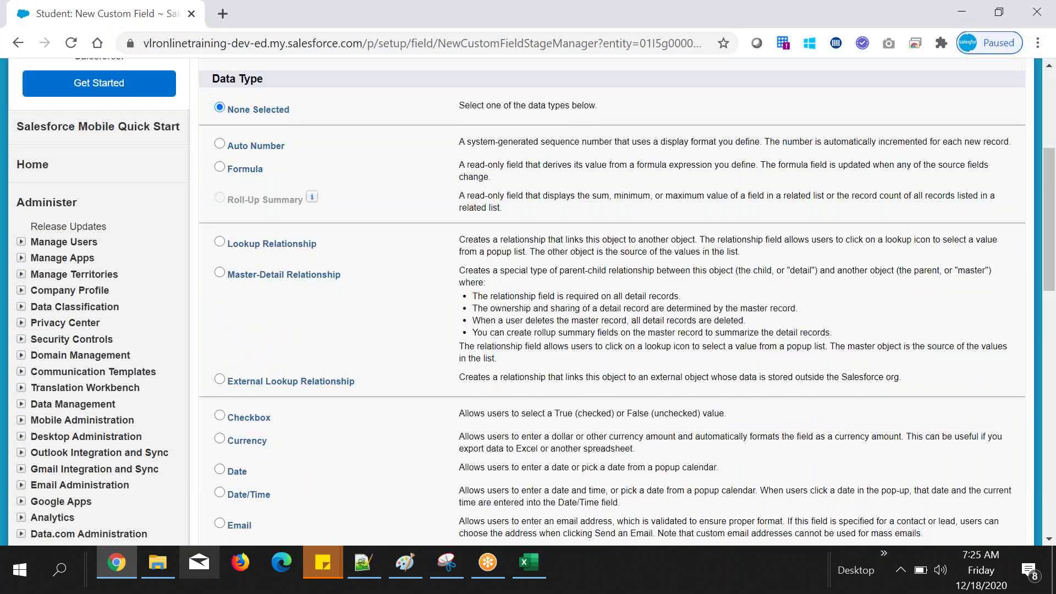
{"action": "left_click", "coordinate": [520, 576]}
{"action": "left_click", "coordinate": [520, 576]}
{"action": "scroll", "coordinate": [418, 366], "scroll_direction": "down", "scroll_amount": 3}
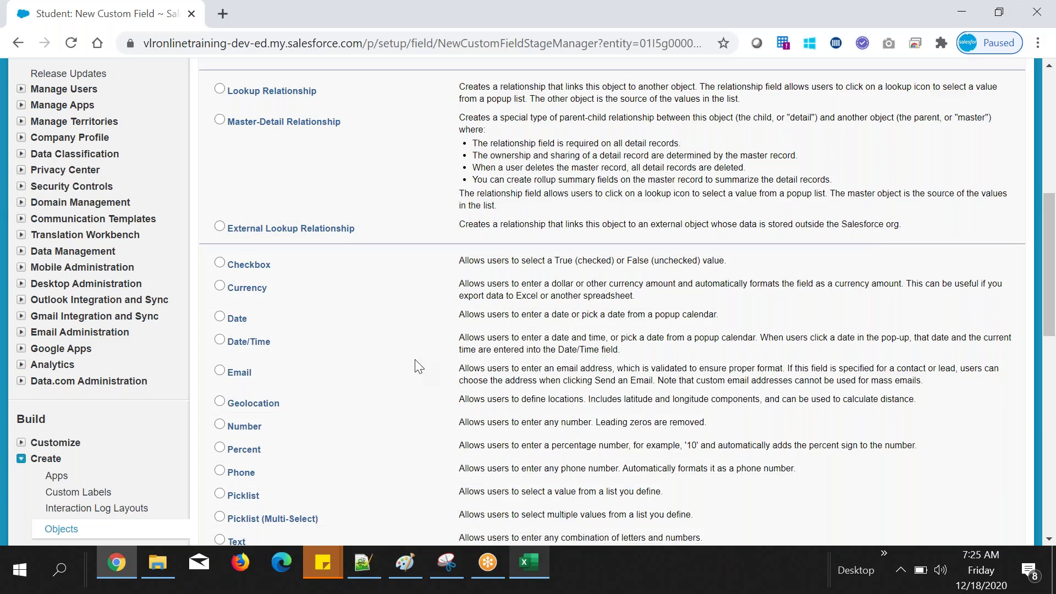
{"action": "scroll", "coordinate": [418, 366], "scroll_direction": "down", "scroll_amount": 3}
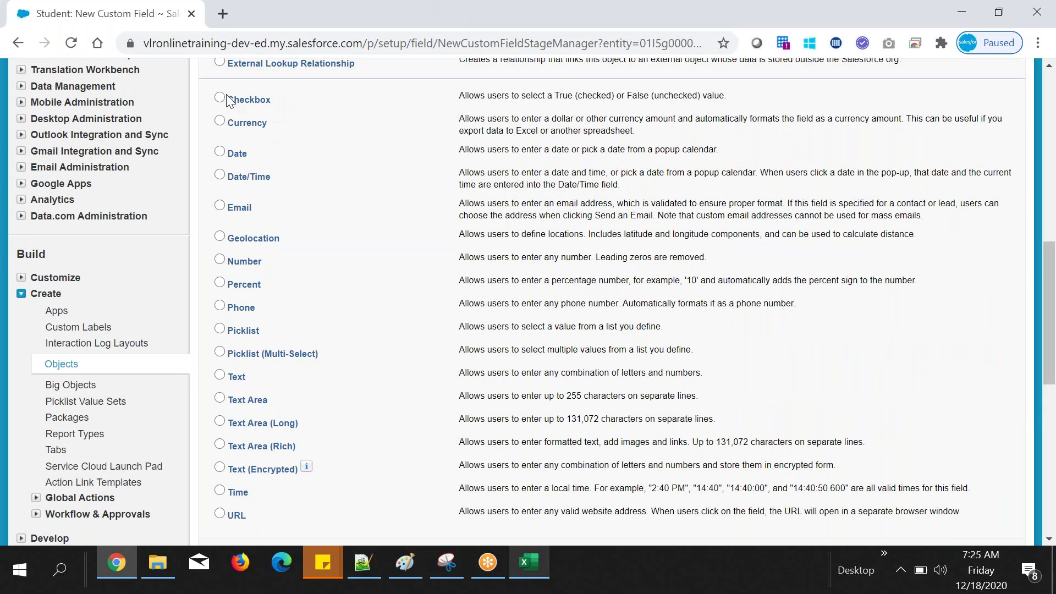
{"action": "left_click_drag", "start_coordinate": [230, 101], "coordinate": [367, 323]}
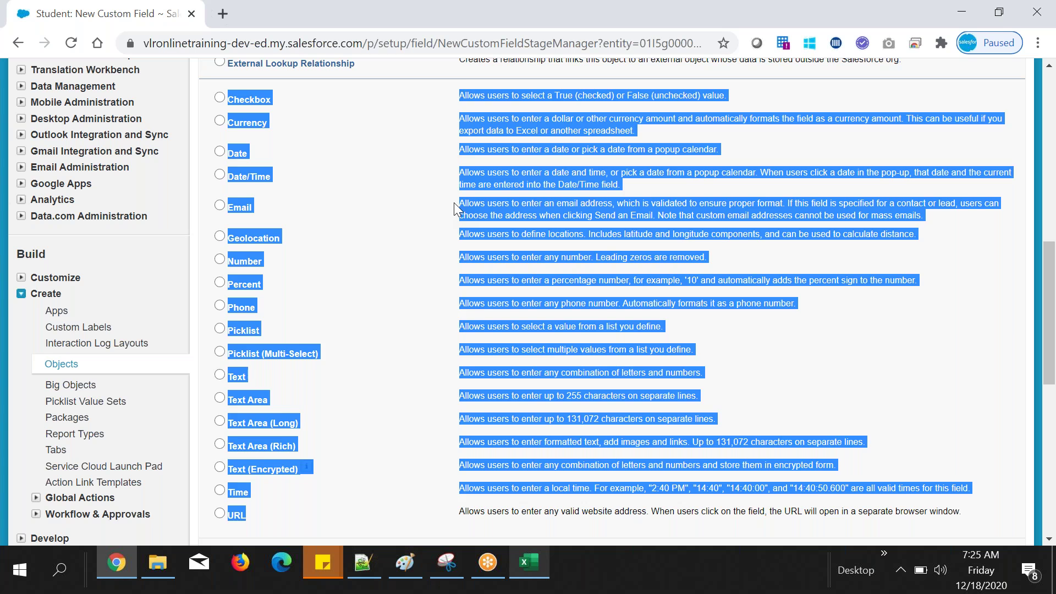
{"action": "left_click", "coordinate": [454, 202]}
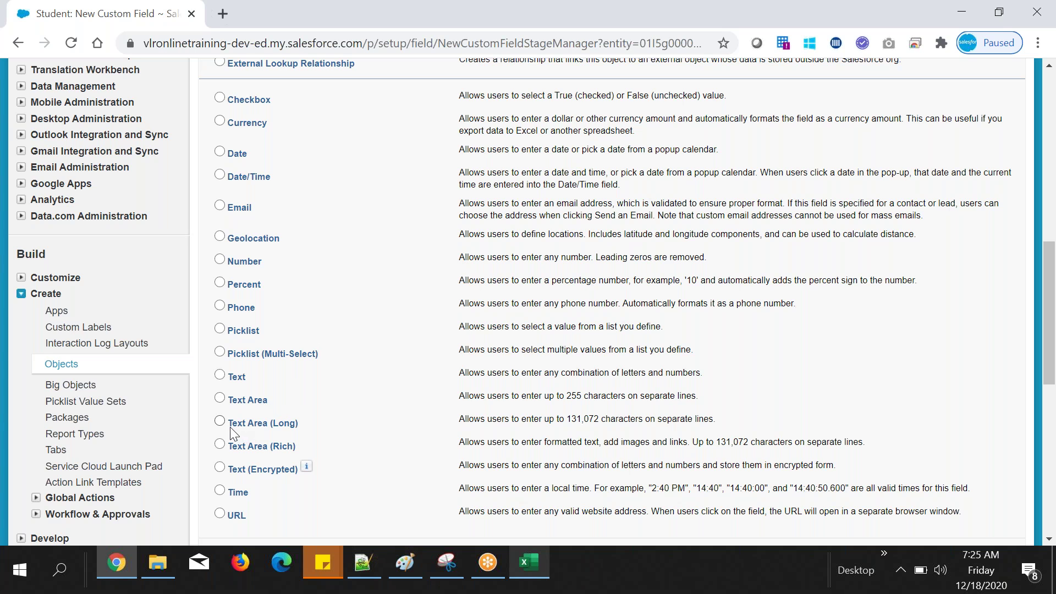
- Compare Text with Text Area and its 255-character limit, then select Text Area
{"action": "left_click_drag", "start_coordinate": [230, 398], "coordinate": [268, 399]}
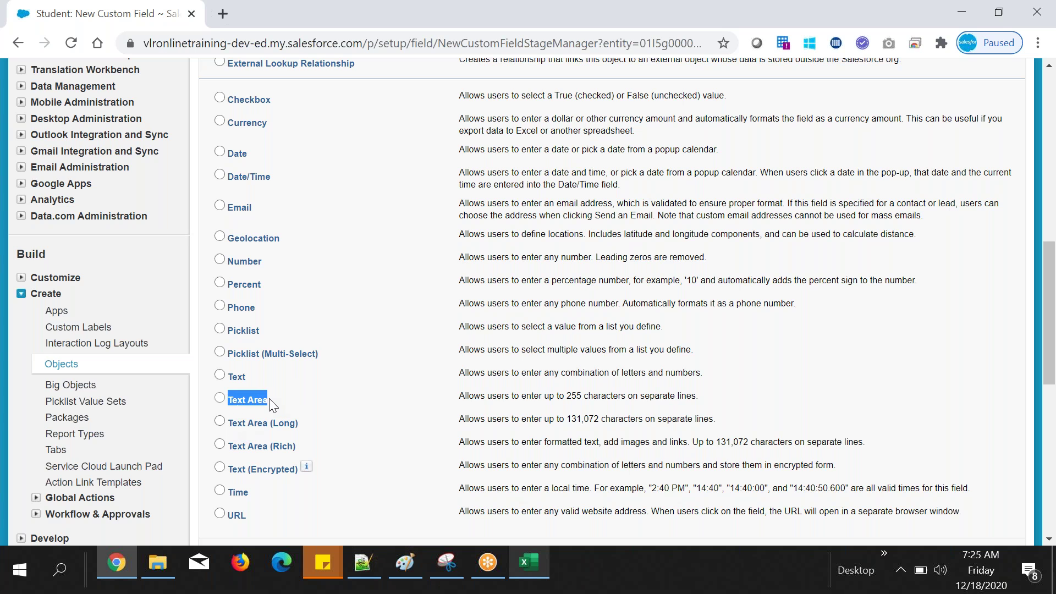
{"action": "left_click_drag", "start_coordinate": [231, 376], "coordinate": [248, 376]}
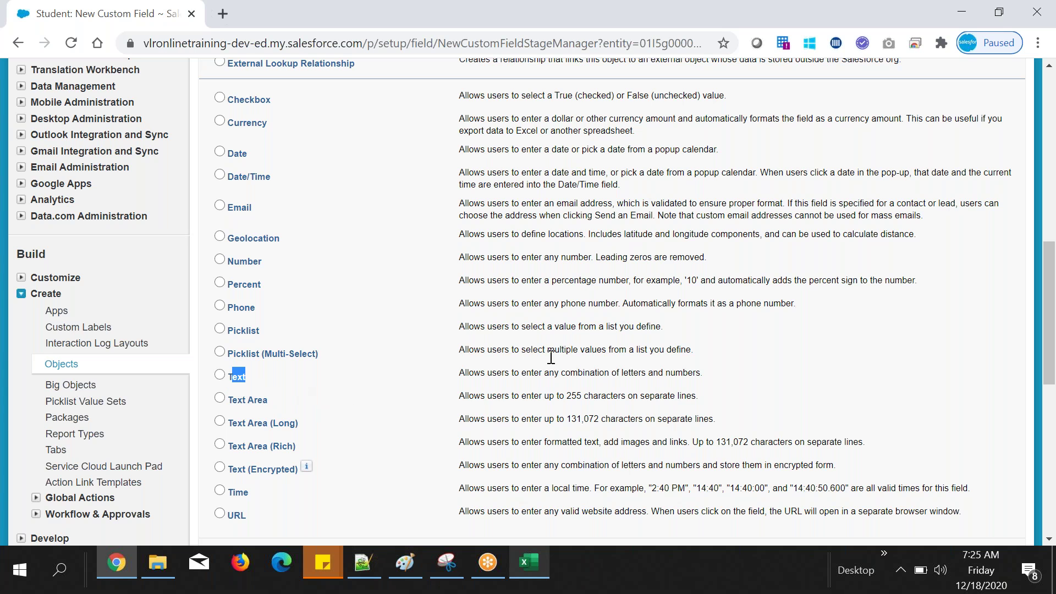
{"action": "double_click", "coordinate": [229, 379]}
{"action": "left_click_drag", "start_coordinate": [227, 399], "coordinate": [262, 401]}
{"action": "left_click_drag", "start_coordinate": [567, 396], "coordinate": [588, 396]}
{"action": "left_click_drag", "start_coordinate": [465, 397], "coordinate": [619, 397]}
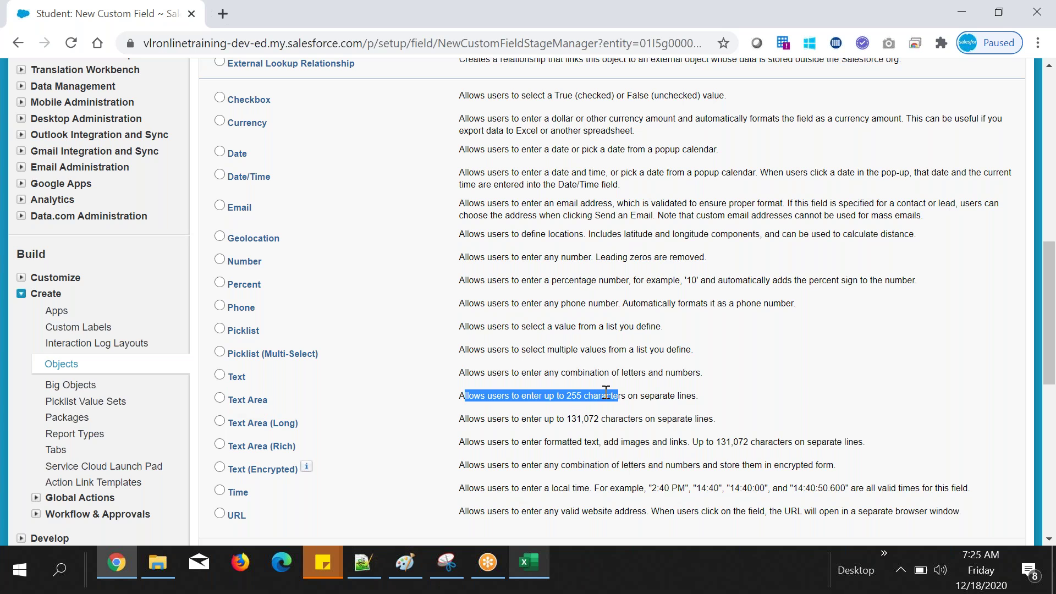
{"action": "left_click", "coordinate": [220, 398]}
{"action": "scroll", "coordinate": [463, 387], "scroll_direction": "down", "scroll_amount": 3}
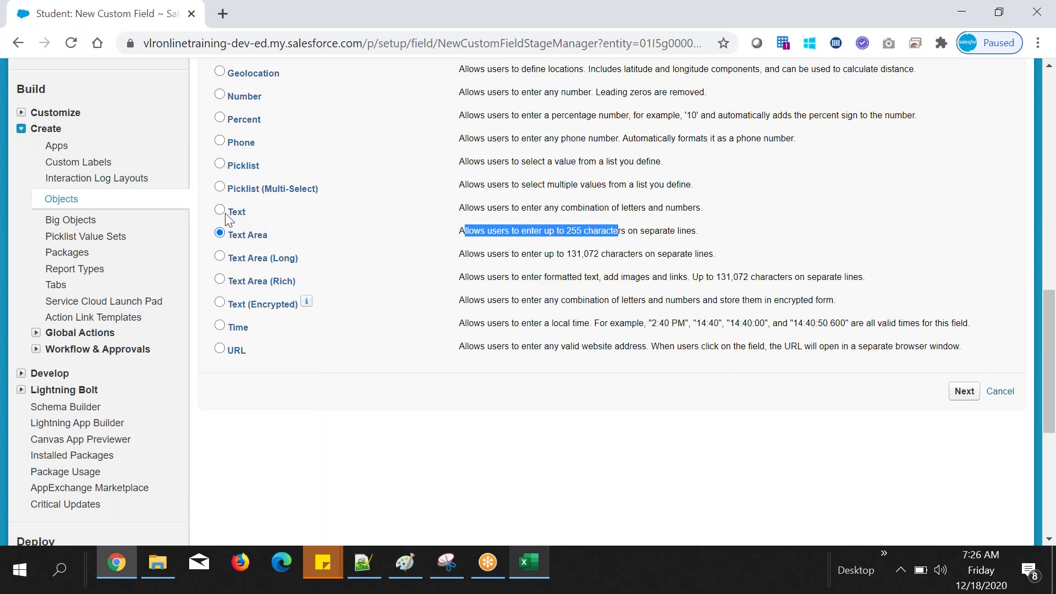
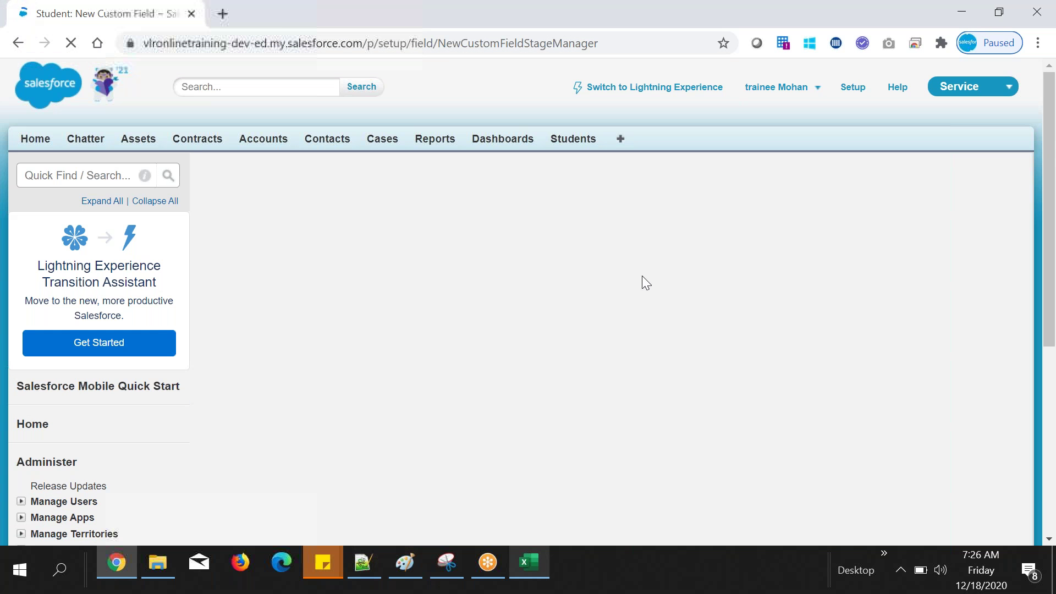
- Accept field-level security and save the Address field with Student Layout included
{"action": "scroll", "coordinate": [611, 308], "scroll_direction": "down", "scroll_amount": 2}
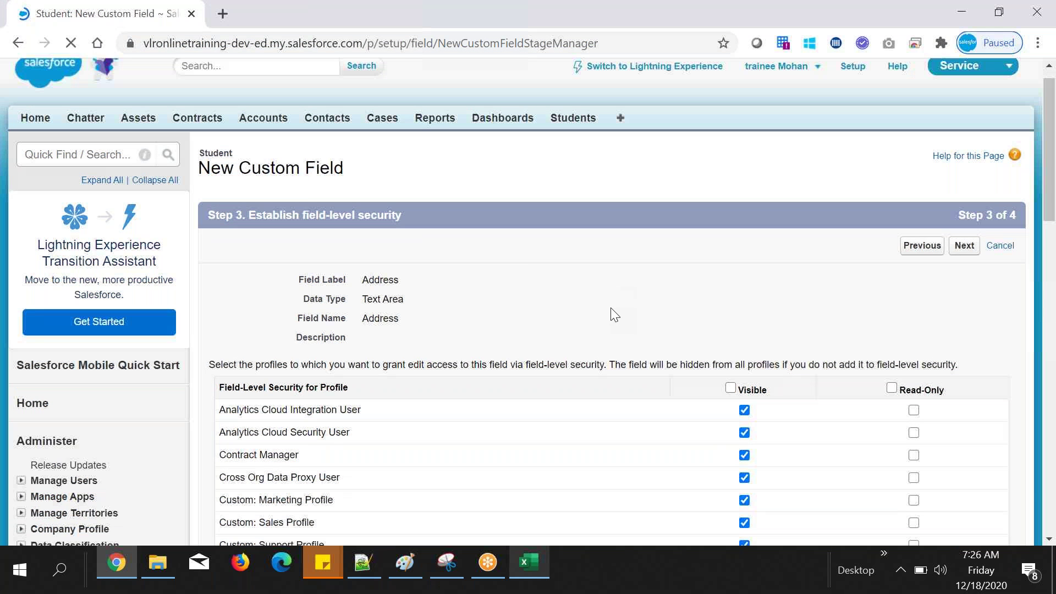
{"action": "left_click", "coordinate": [965, 184]}
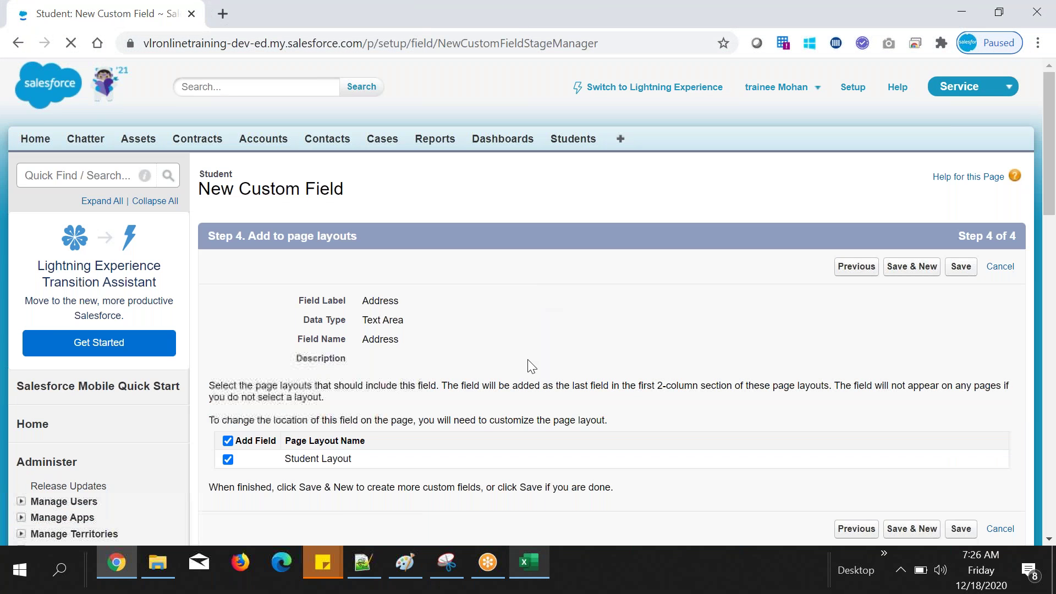
{"action": "scroll", "coordinate": [873, 252], "scroll_direction": "down", "scroll_amount": 2}
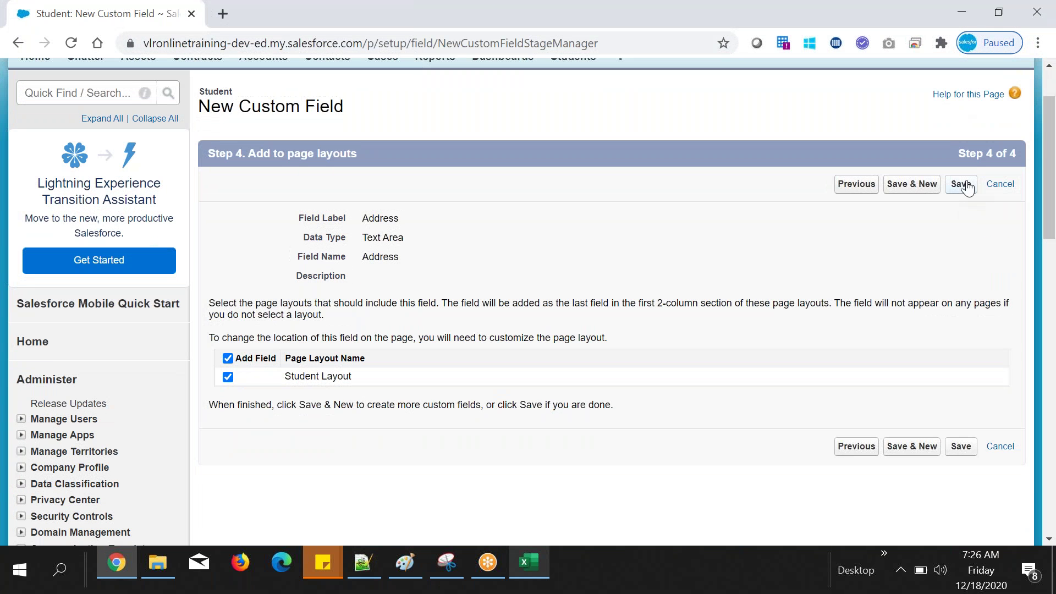
{"action": "left_click", "coordinate": [963, 184]}
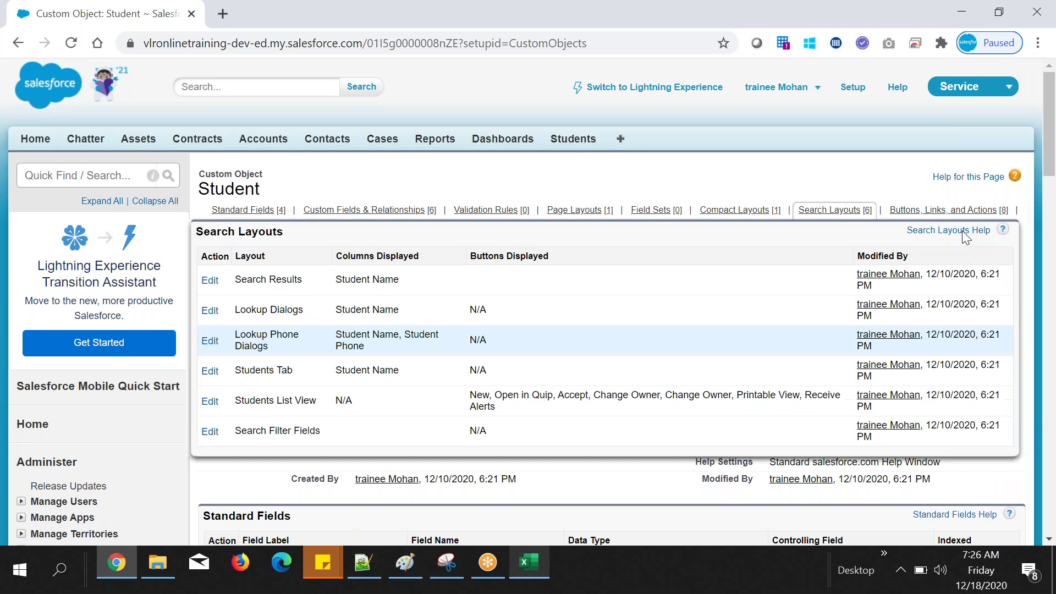
- Compare the Student custom fields list against the Excel student column sheet
{"action": "scroll", "coordinate": [591, 462], "scroll_direction": "down", "scroll_amount": 1}
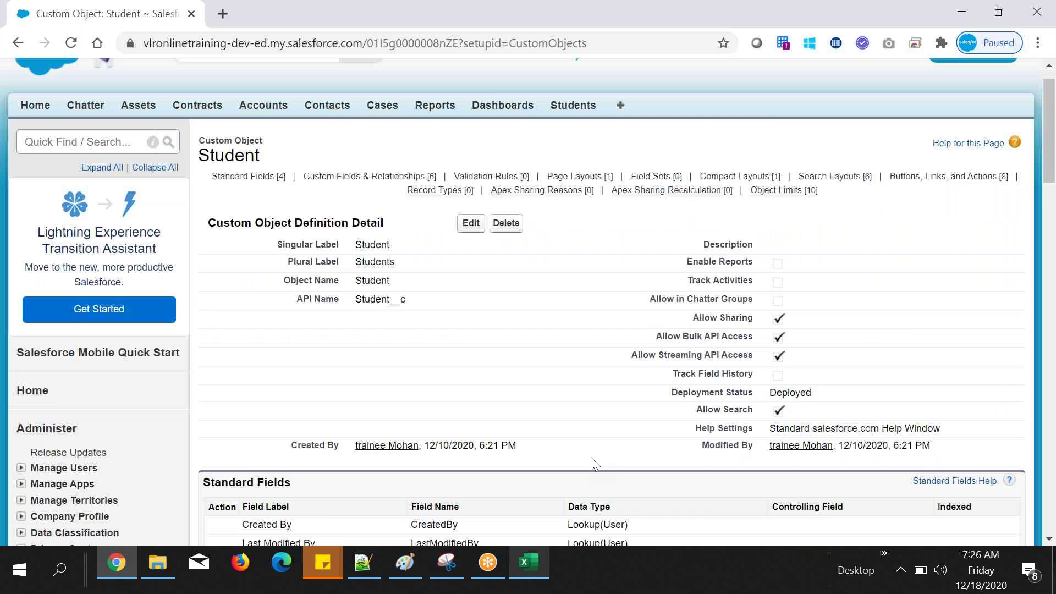
{"action": "scroll", "coordinate": [591, 464], "scroll_direction": "down", "scroll_amount": 5}
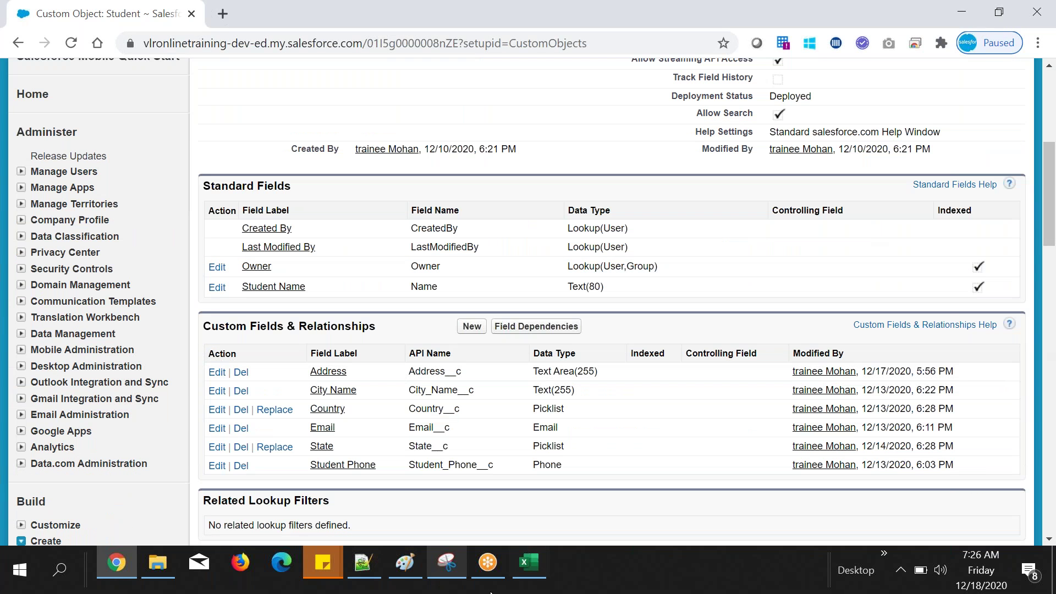
{"action": "left_click", "coordinate": [543, 563]}
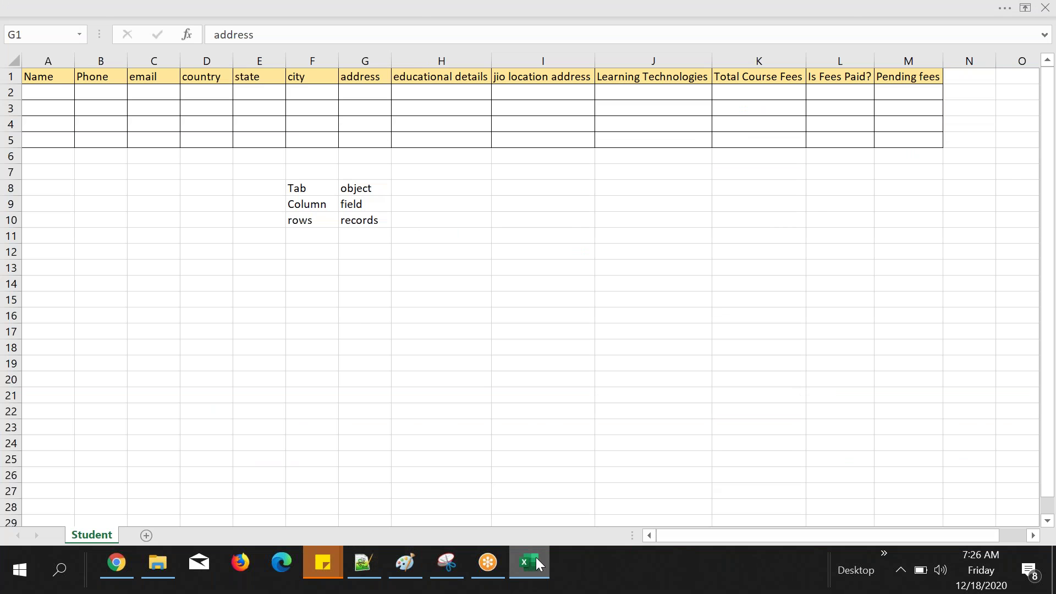
{"action": "left_click", "coordinate": [536, 561]}
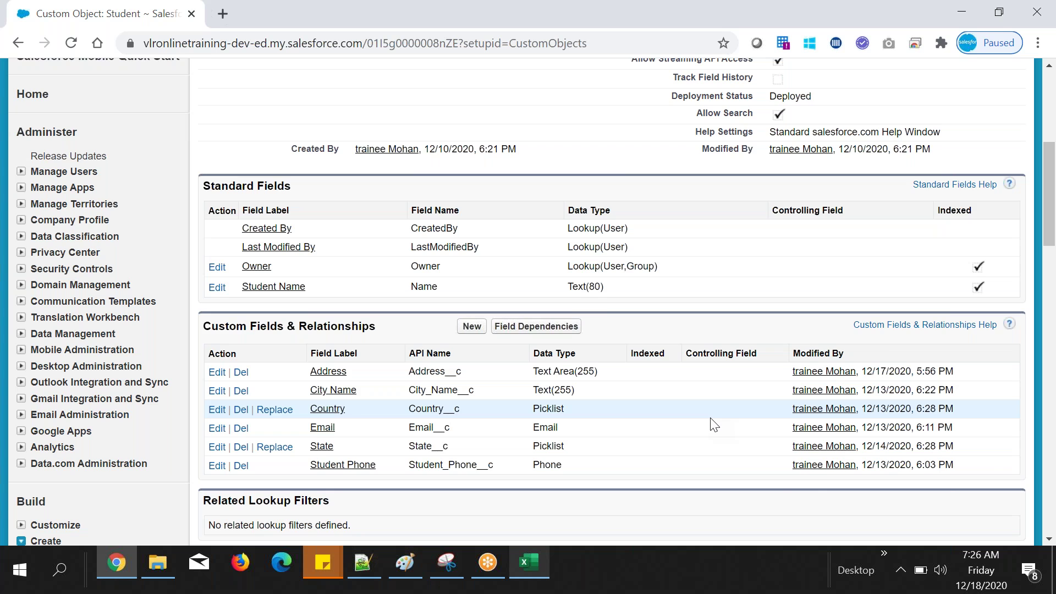
- Go to the Students home page listing recent students
{"action": "scroll", "coordinate": [714, 425], "scroll_direction": "up", "scroll_amount": 2}
{"action": "scroll", "coordinate": [632, 402], "scroll_direction": "down", "scroll_amount": 3}
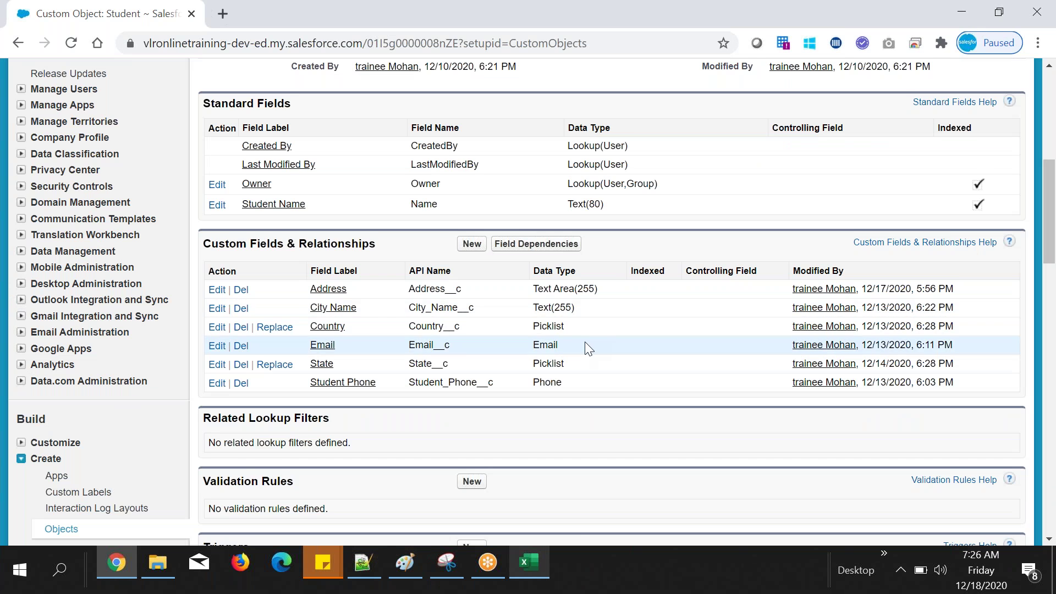
{"action": "scroll", "coordinate": [586, 345], "scroll_direction": "up", "scroll_amount": 6}
{"action": "scroll", "coordinate": [588, 347], "scroll_direction": "up", "scroll_amount": 2}
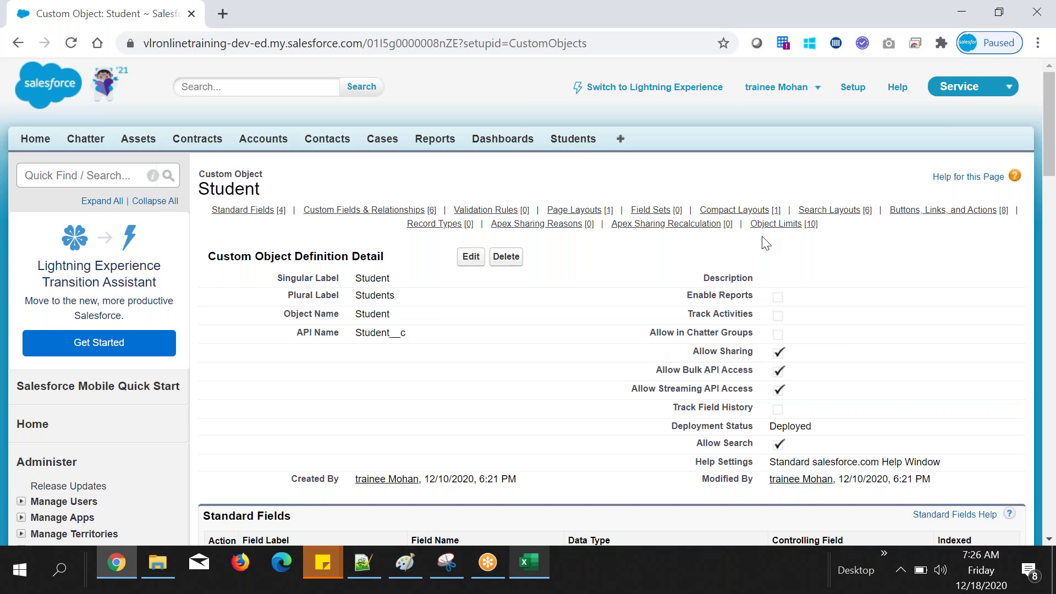
{"action": "left_click", "coordinate": [575, 144]}
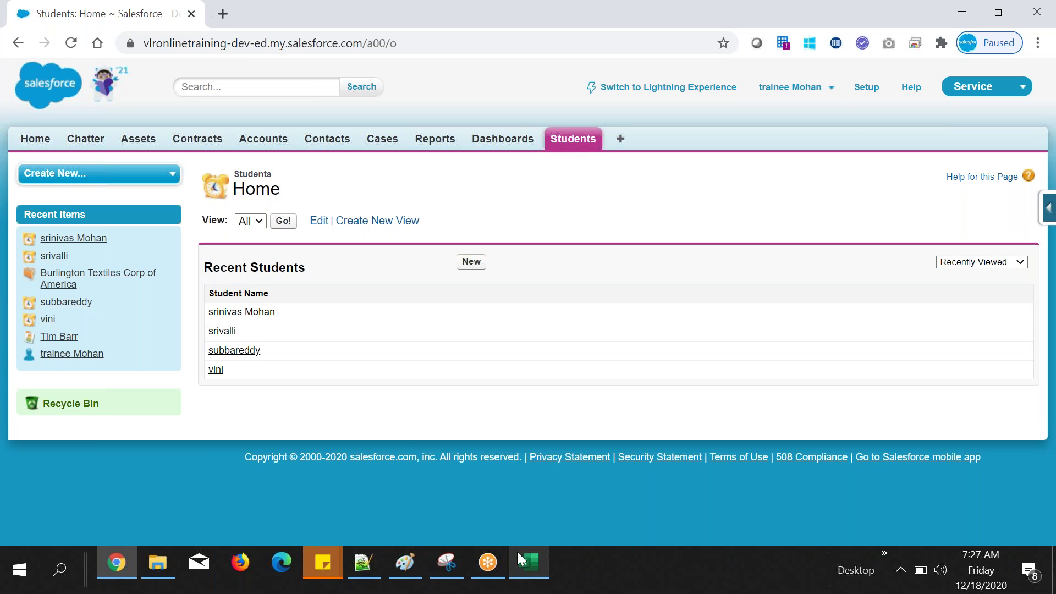
- Open the first recent student's record and start editing it
{"action": "left_click", "coordinate": [242, 312]}
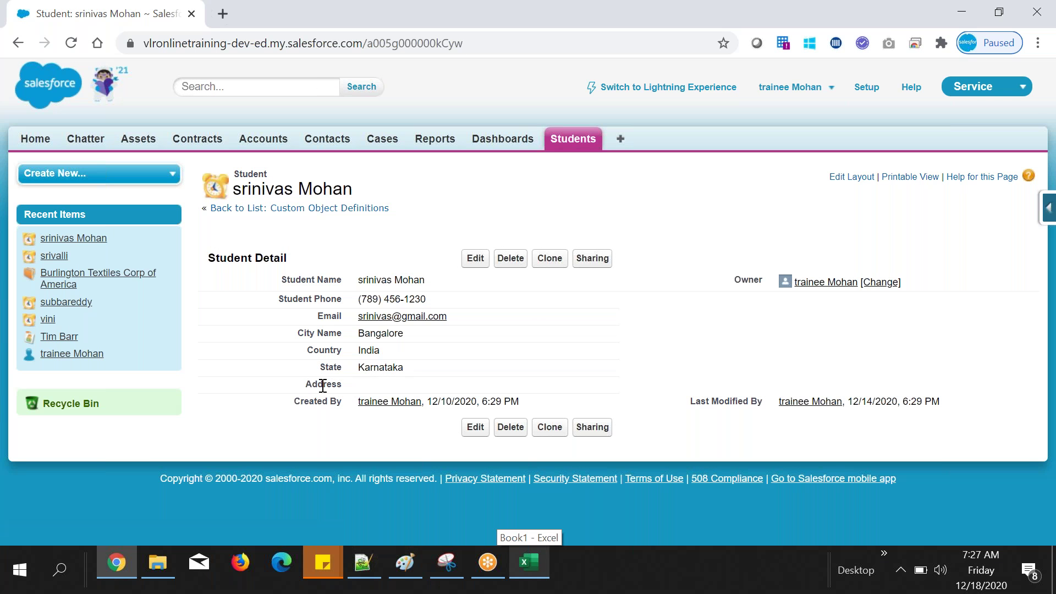
{"action": "double_click", "coordinate": [322, 385]}
{"action": "left_click", "coordinate": [474, 259]}
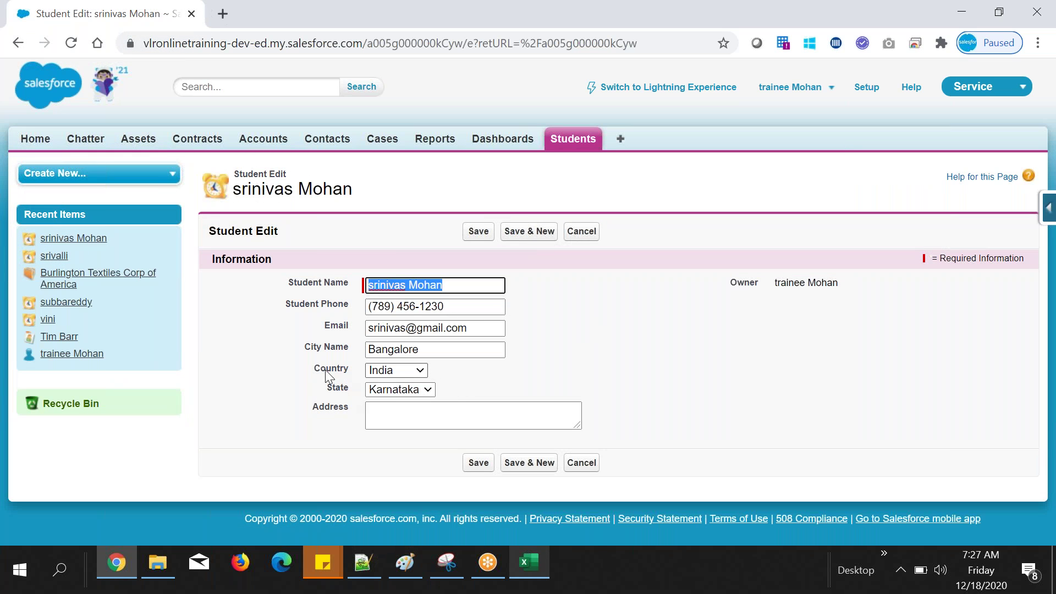
- Point out the City Name value and the empty Address field, then switch to Notepad++
{"action": "left_click_drag", "start_coordinate": [306, 358], "coordinate": [352, 360]}
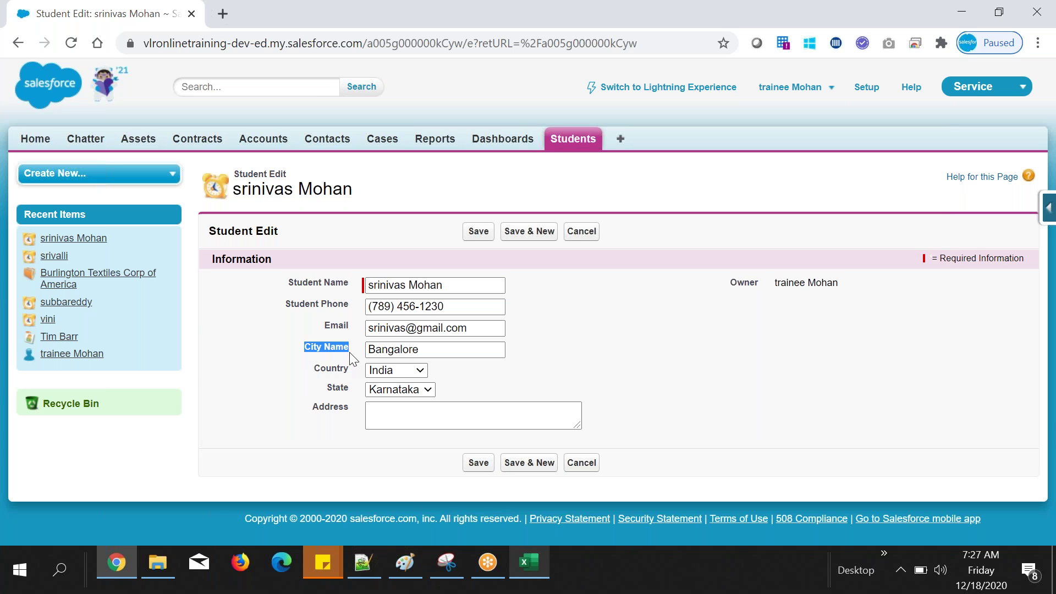
{"action": "left_click", "coordinate": [421, 350]}
{"action": "left_click_drag", "start_coordinate": [419, 351], "coordinate": [353, 357]}
{"action": "left_click", "coordinate": [386, 350]}
{"action": "left_click_drag", "start_coordinate": [309, 412], "coordinate": [354, 414]}
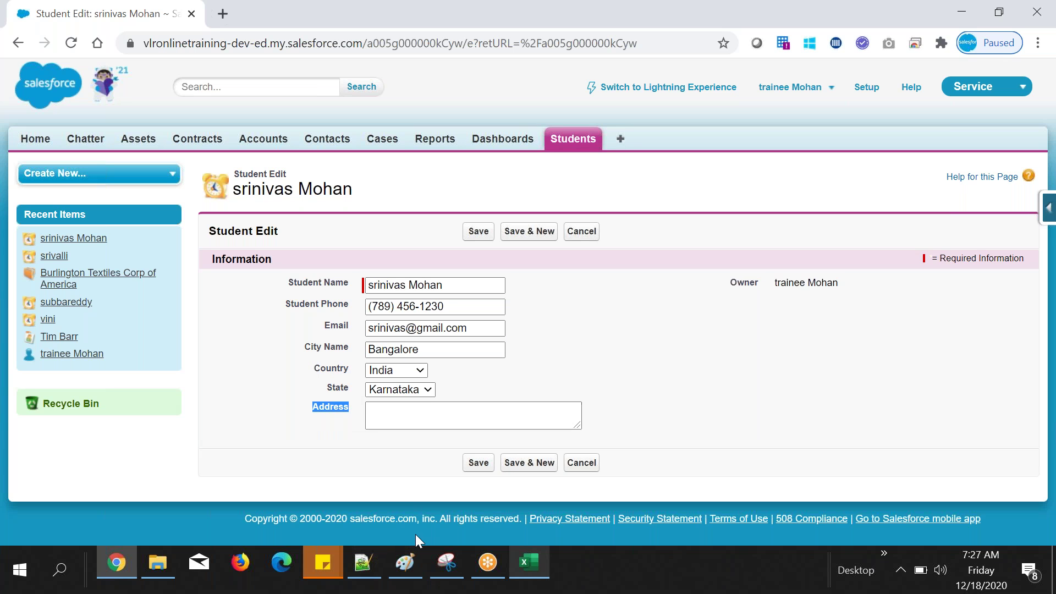
{"action": "left_click", "coordinate": [360, 575]}
- Add '* Text area' on line 94 under Data types, then return to the Student edit form
{"action": "scroll", "coordinate": [269, 366], "scroll_direction": "up", "scroll_amount": 4}
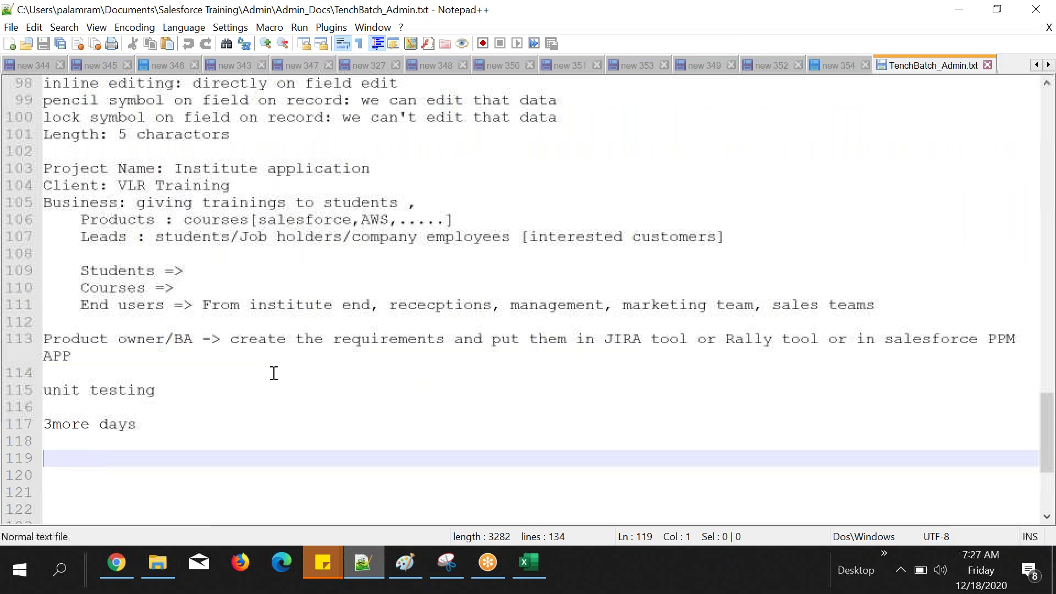
{"action": "scroll", "coordinate": [207, 335], "scroll_direction": "up", "scroll_amount": 6}
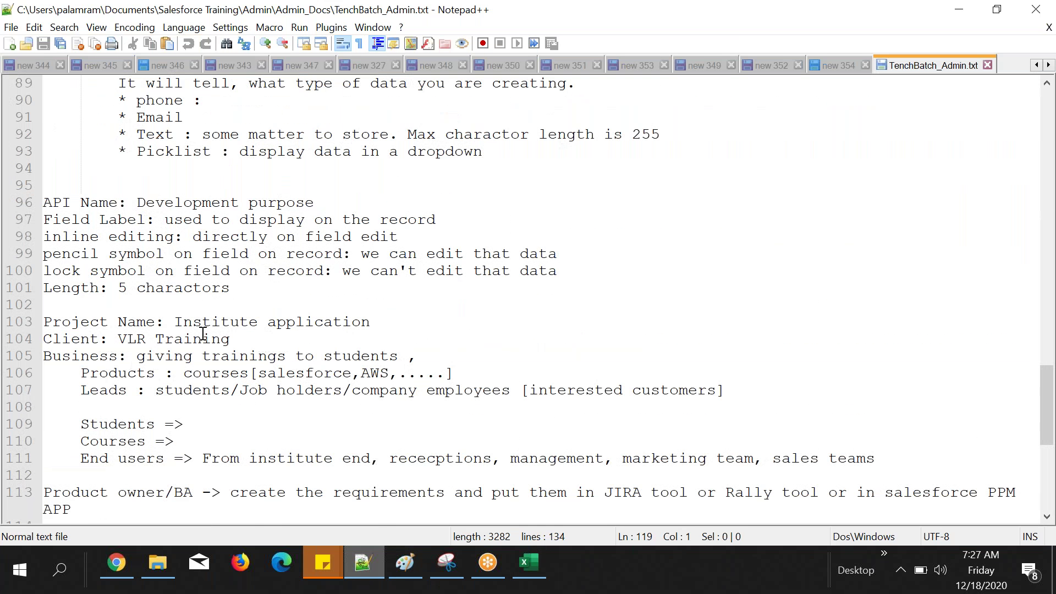
{"action": "left_click", "coordinate": [245, 320]}
{"action": "type", "text": "* Te"}
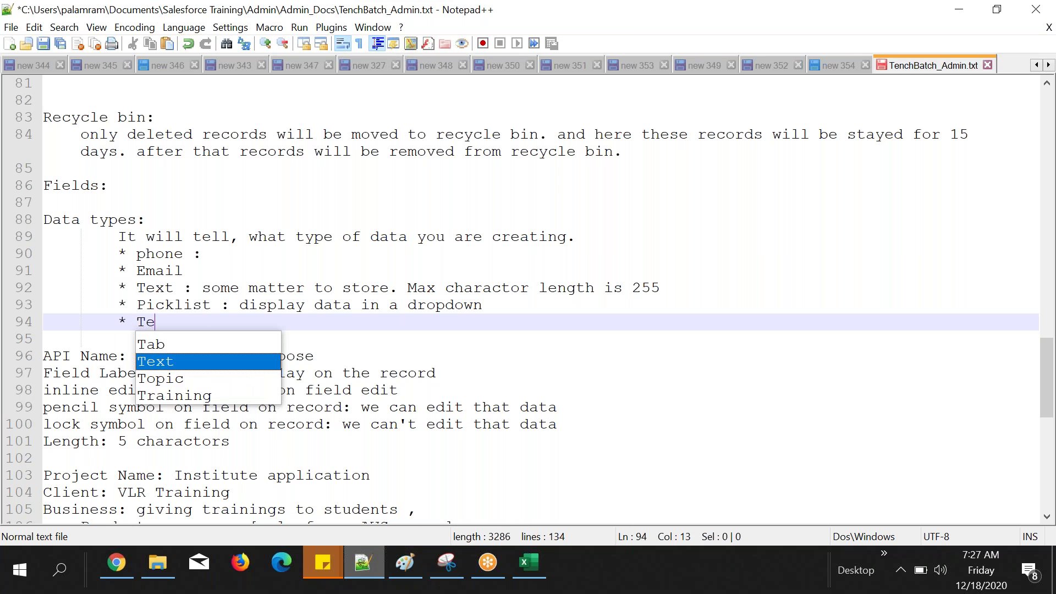
{"action": "type", "text": "xt area"}
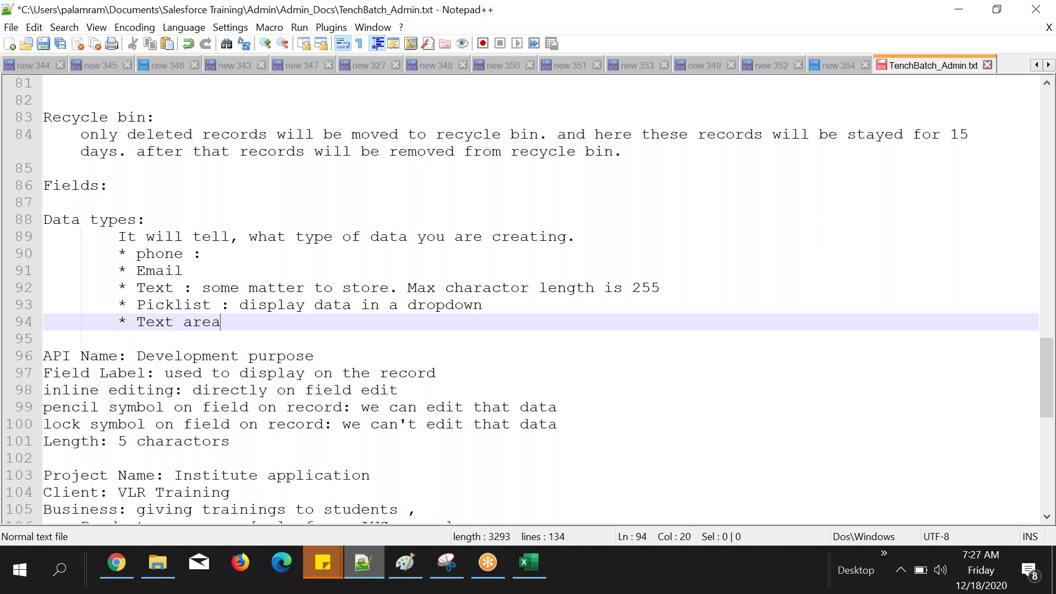
{"action": "key", "text": "alt+Tab"}
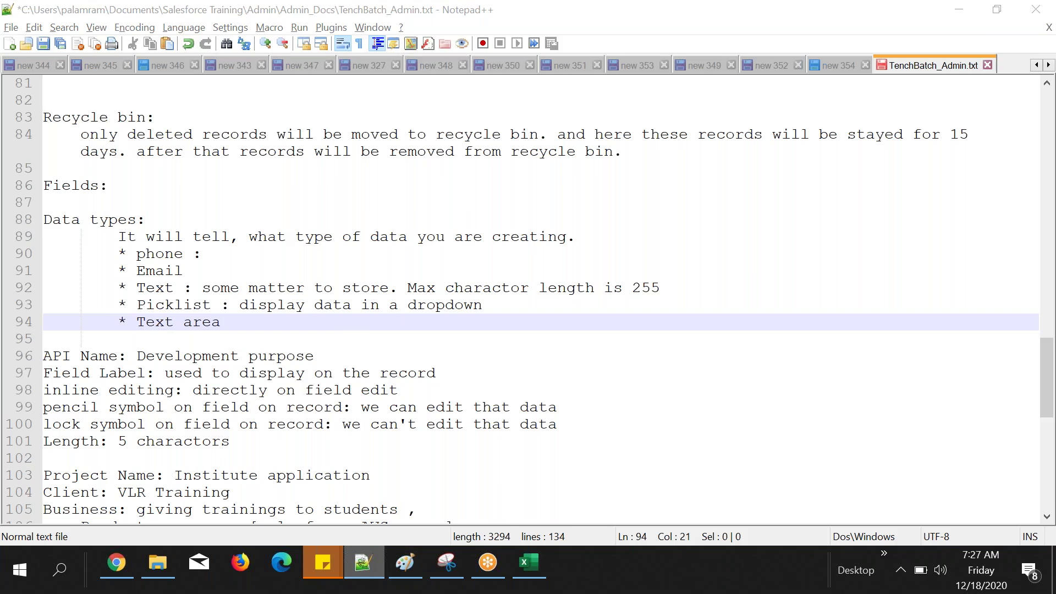
{"action": "left_click", "coordinate": [451, 415]}
- Enlarge the Address text area and type the student's full postal address with city, PIN and state
{"action": "left_click", "coordinate": [597, 410]}
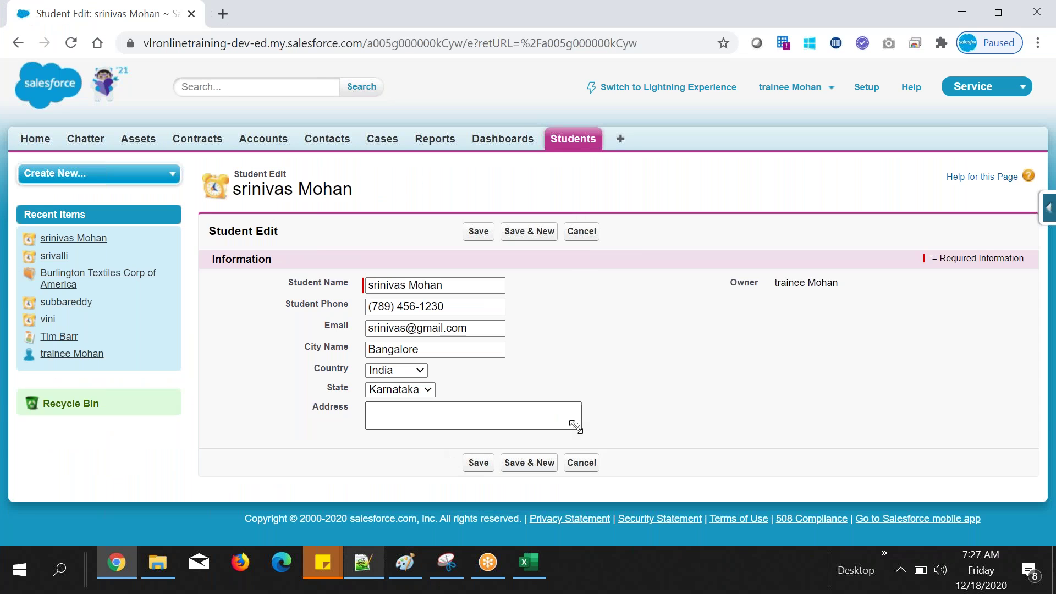
{"action": "left_click_drag", "start_coordinate": [578, 426], "coordinate": [652, 456]}
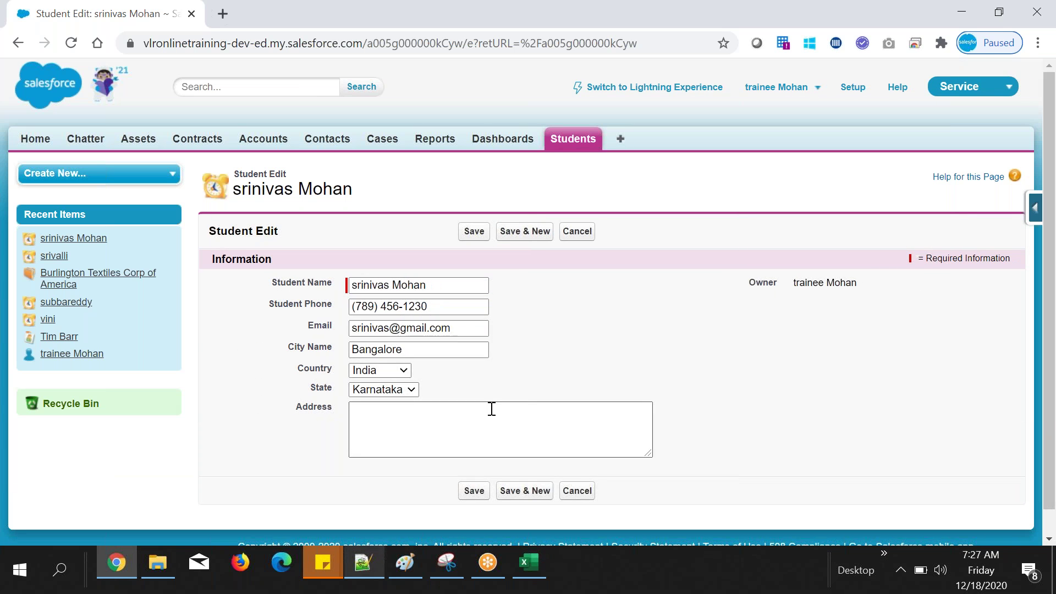
{"action": "left_click", "coordinate": [490, 408]}
{"action": "left_click", "coordinate": [738, 450]}
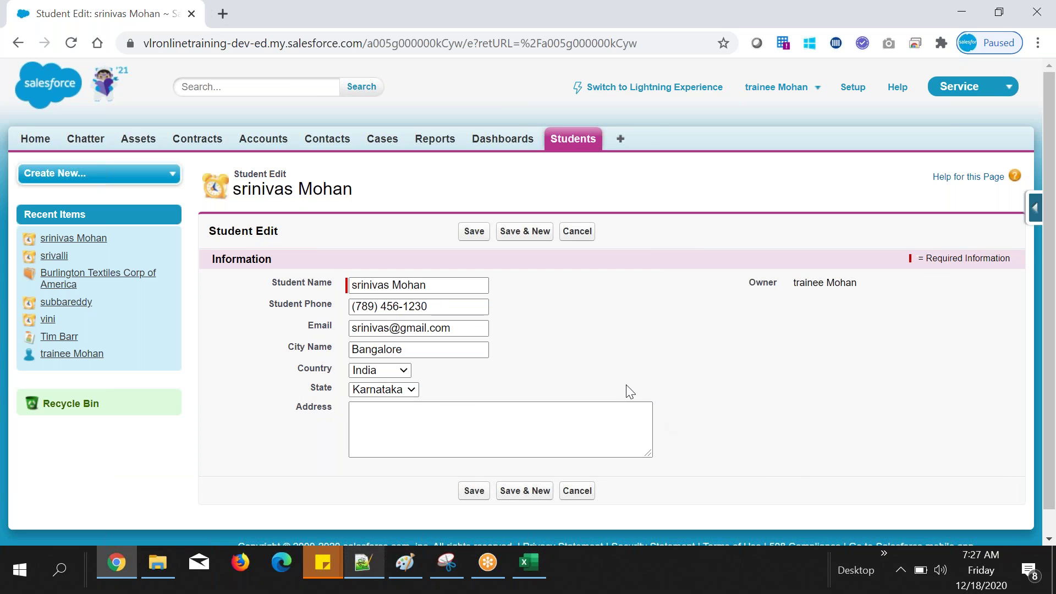
{"action": "left_click_drag", "start_coordinate": [304, 352], "coordinate": [420, 356]}
{"action": "double_click", "coordinate": [420, 356]}
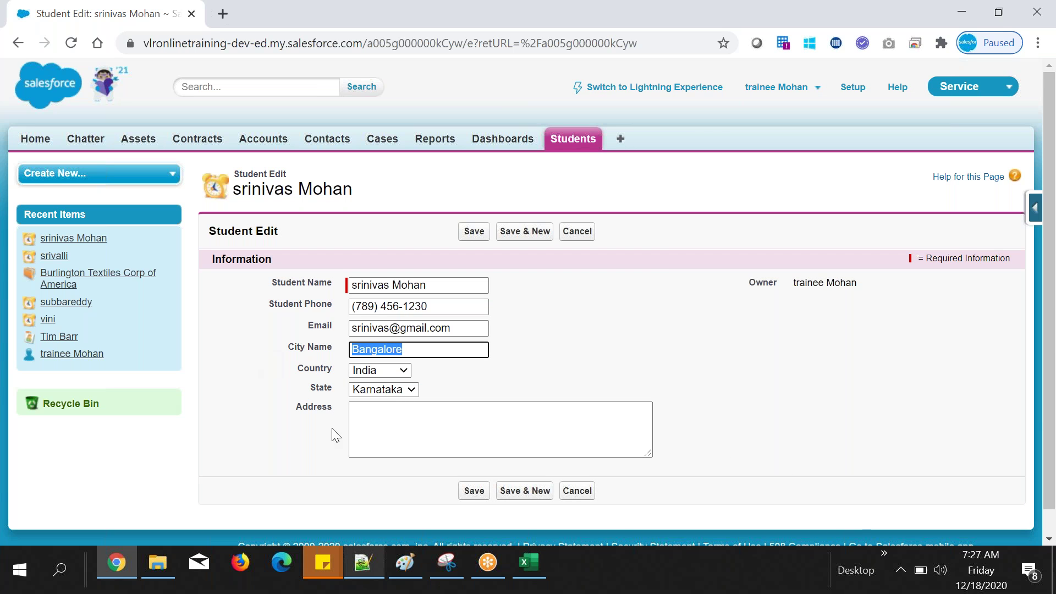
{"action": "left_click", "coordinate": [395, 422]}
{"action": "type", "text": "M"}
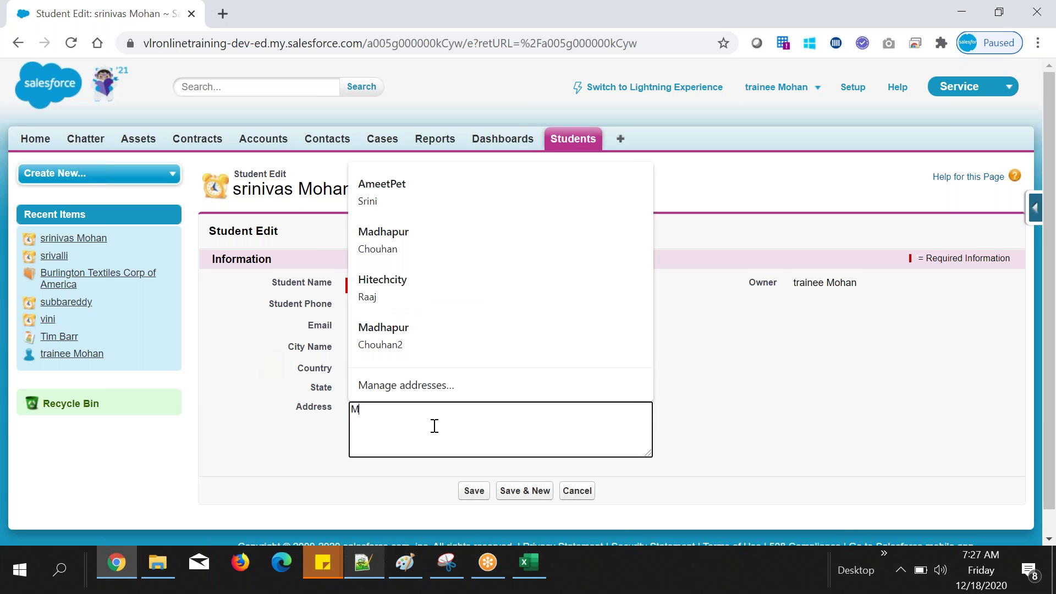
{"action": "key", "text": "BackSpace"}
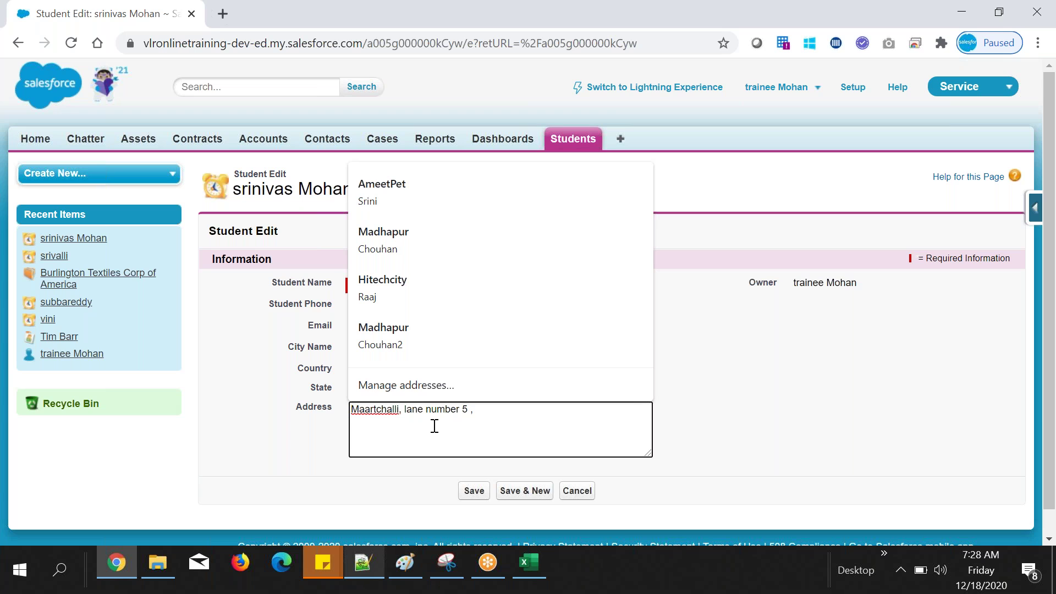
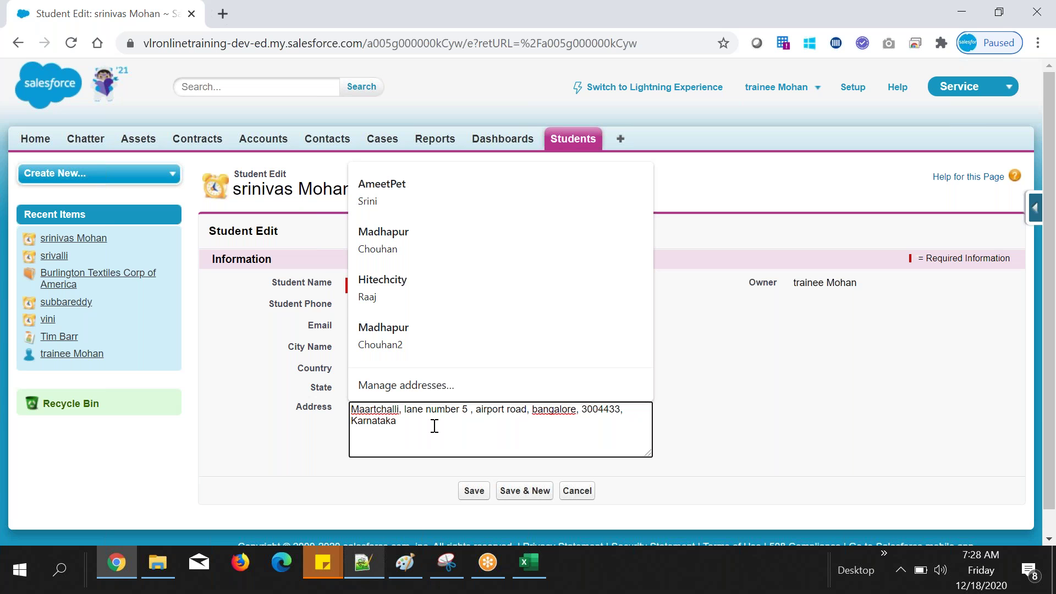
- Save the student record and review the saved Address value before switching to the notes
{"action": "left_click", "coordinate": [474, 490]}
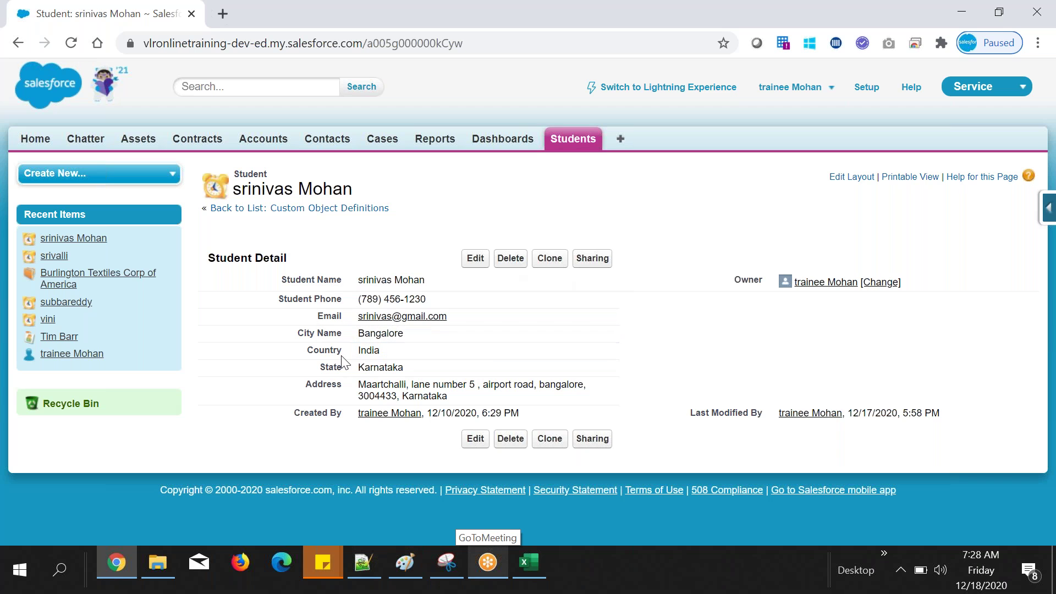
{"action": "left_click_drag", "start_coordinate": [298, 332], "coordinate": [401, 334]}
{"action": "left_click_drag", "start_coordinate": [359, 384], "coordinate": [485, 392]}
{"action": "left_click", "coordinate": [656, 364]}
{"action": "double_click", "coordinate": [446, 395]}
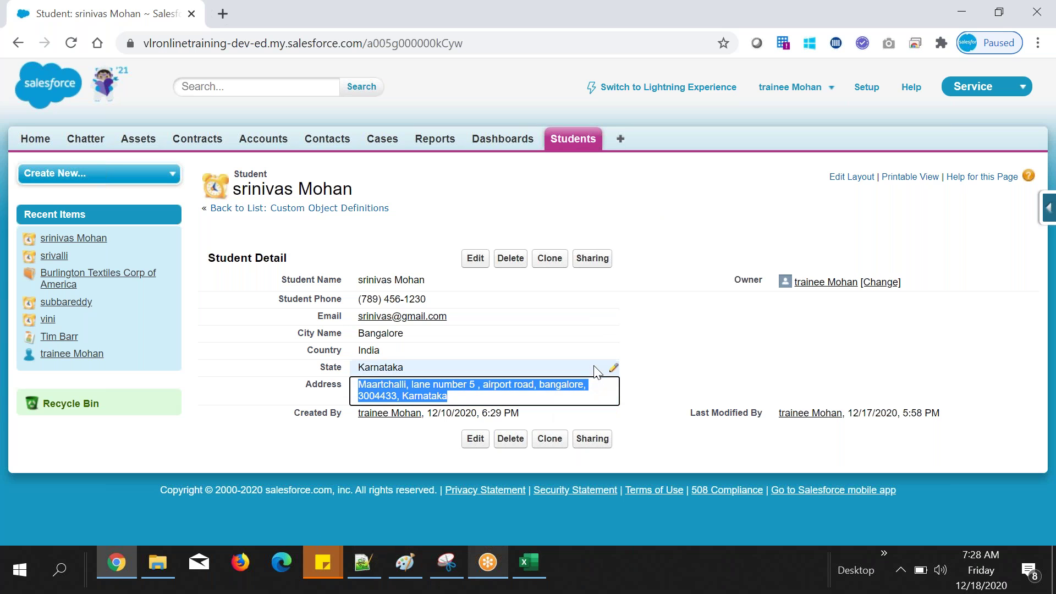
{"action": "left_click", "coordinate": [369, 564]}
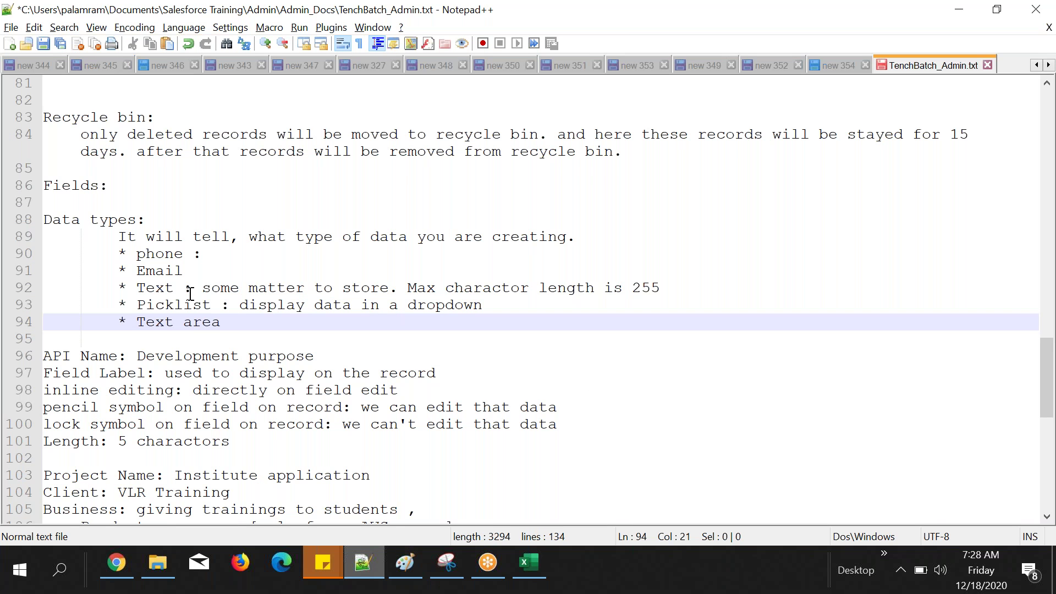
- Mark Text as '(255)' and Text area as '(255):' in the notes, then return to the Student record
{"action": "left_click", "coordinate": [183, 287]}
{"action": "type", "text": "()"}
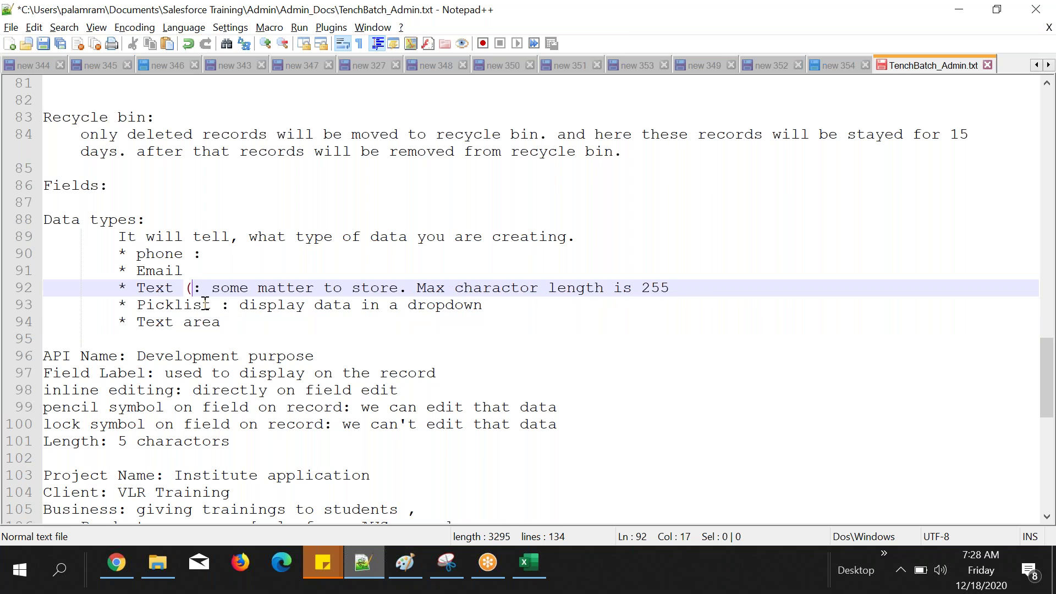
{"action": "type", "text": "255"}
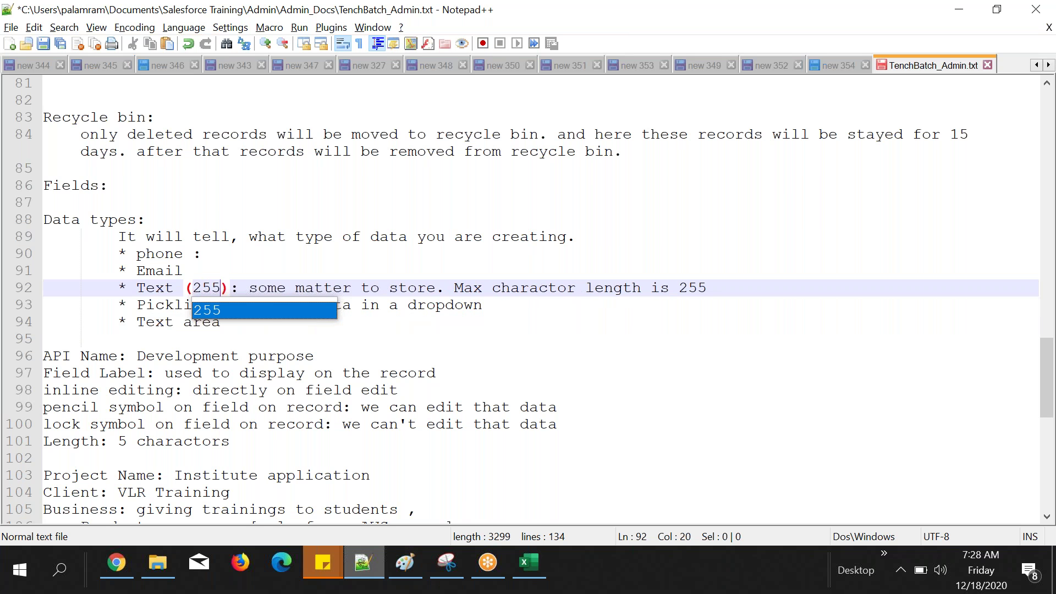
{"action": "left_click", "coordinate": [228, 325]}
{"action": "type", "text": "()"}
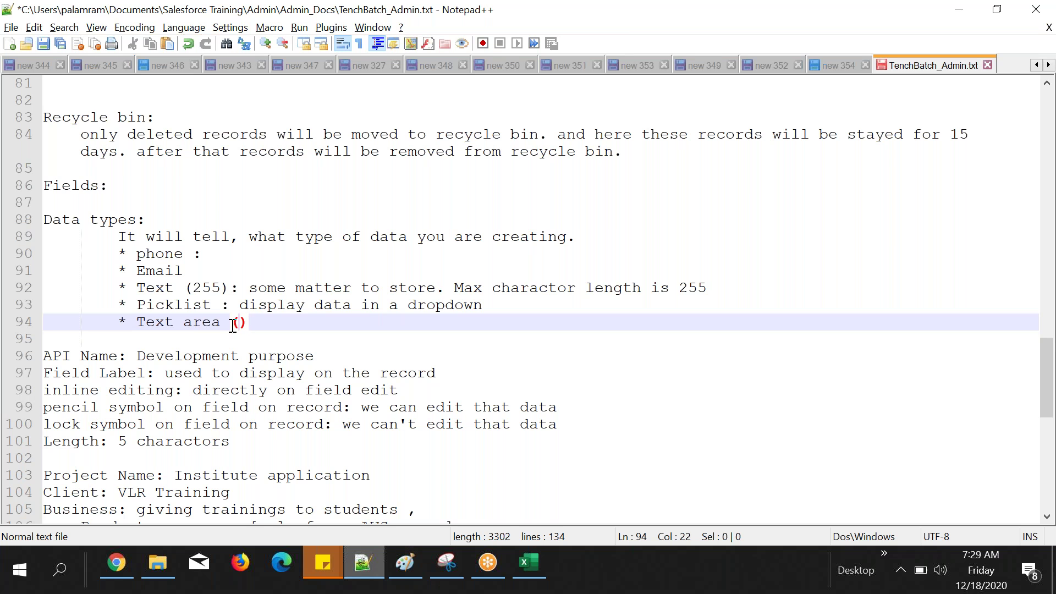
{"action": "type", "text": "255):"}
{"action": "left_click", "coordinate": [122, 553]}
{"action": "left_click", "coordinate": [715, 261]}
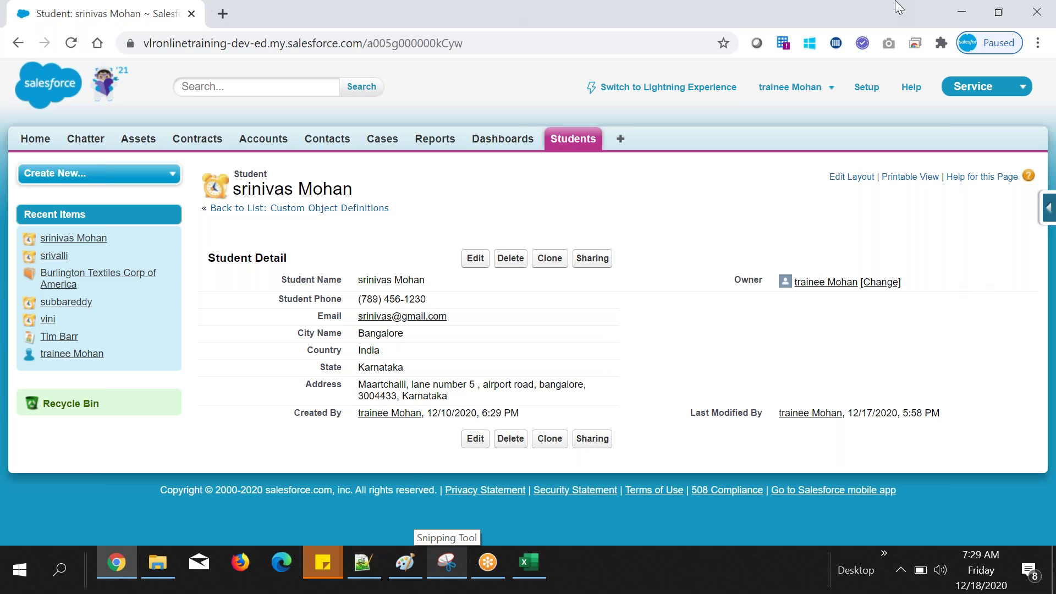
{"action": "left_click", "coordinate": [512, 560]}
{"action": "left_click", "coordinate": [364, 77]}
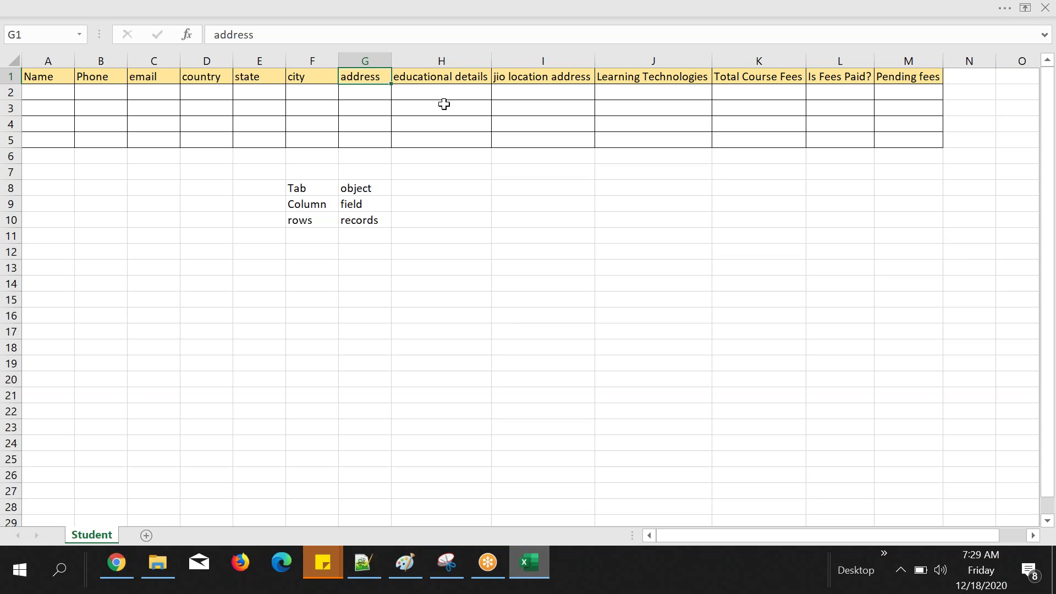
{"action": "left_click", "coordinate": [441, 76]}
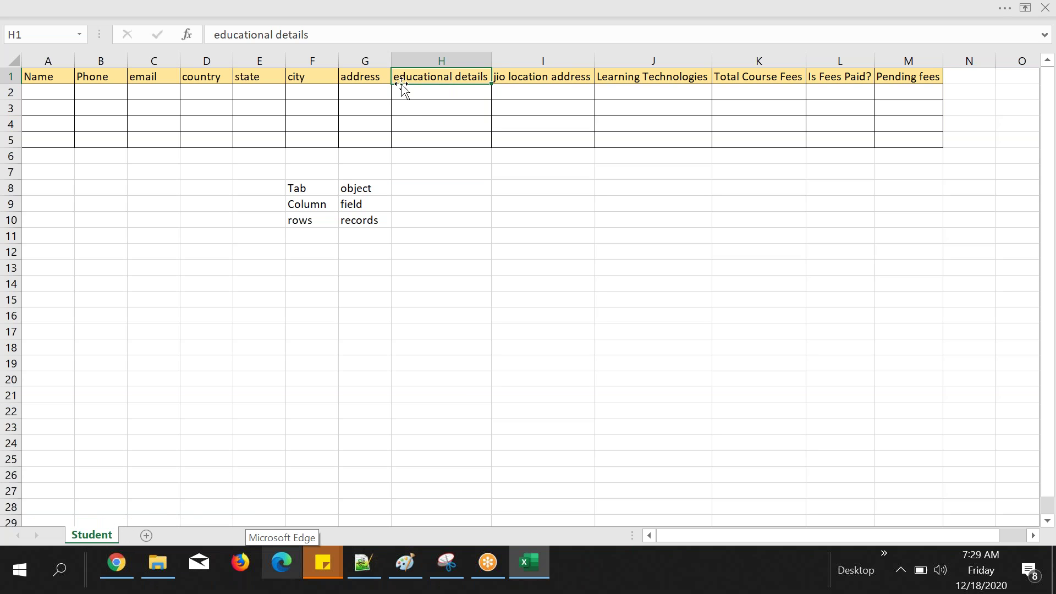
{"action": "left_click", "coordinate": [117, 562]}
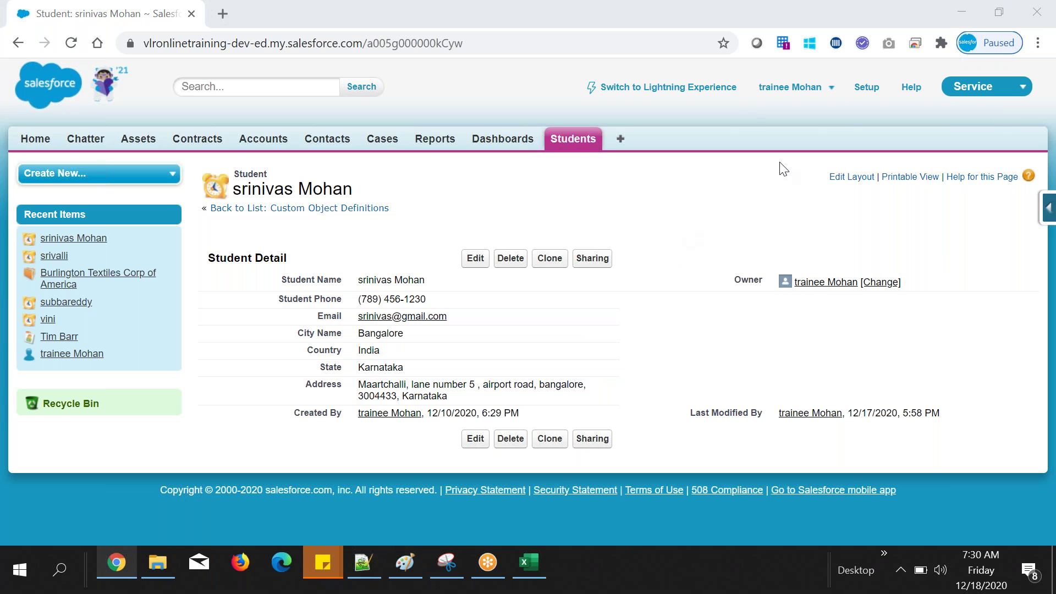
- Open Setup in a new tab and reach the Student custom object via Quick Find 'object'
{"action": "middle_click", "coordinate": [862, 91]}
{"action": "left_click", "coordinate": [329, 7]}
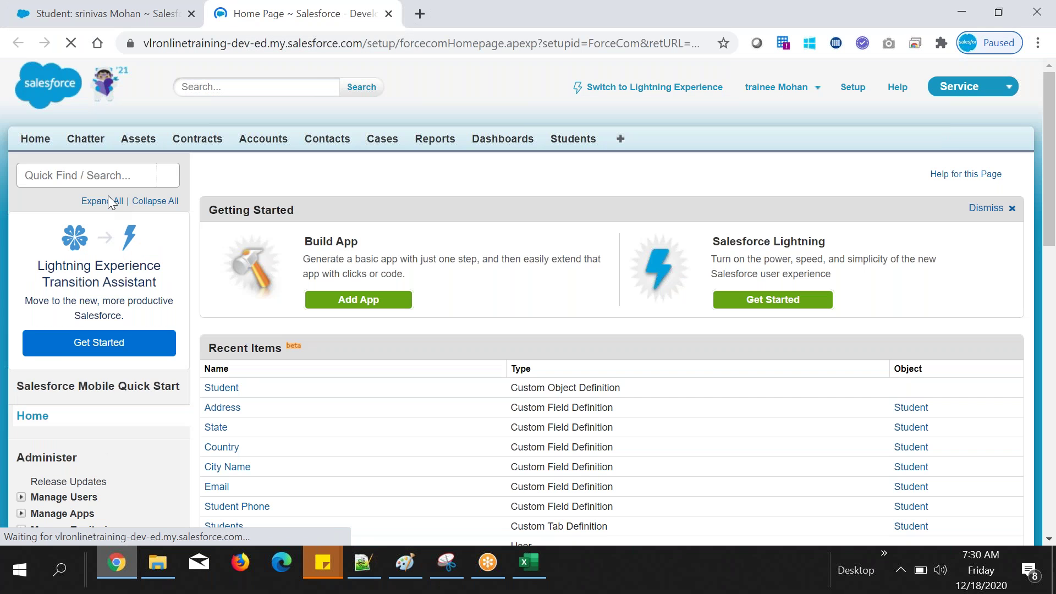
{"action": "type", "text": "object"}
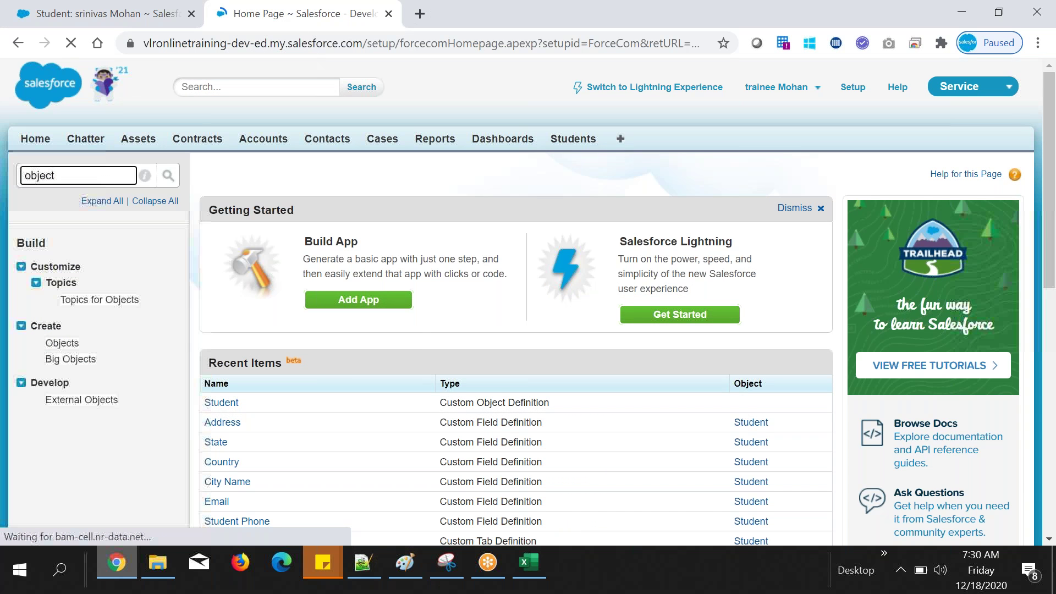
{"action": "left_click", "coordinate": [63, 343]}
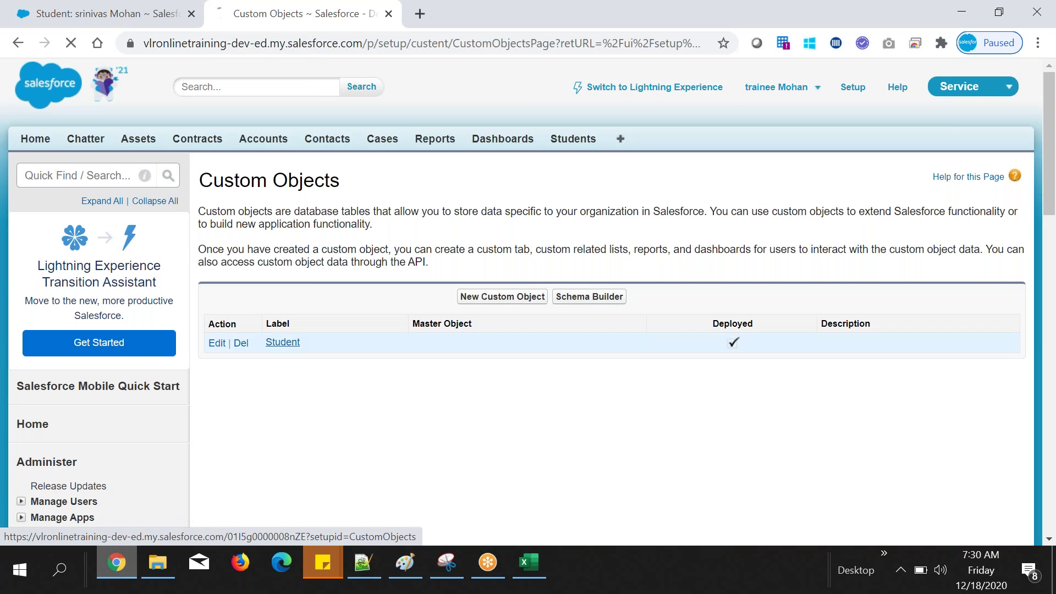
{"action": "left_click", "coordinate": [283, 343]}
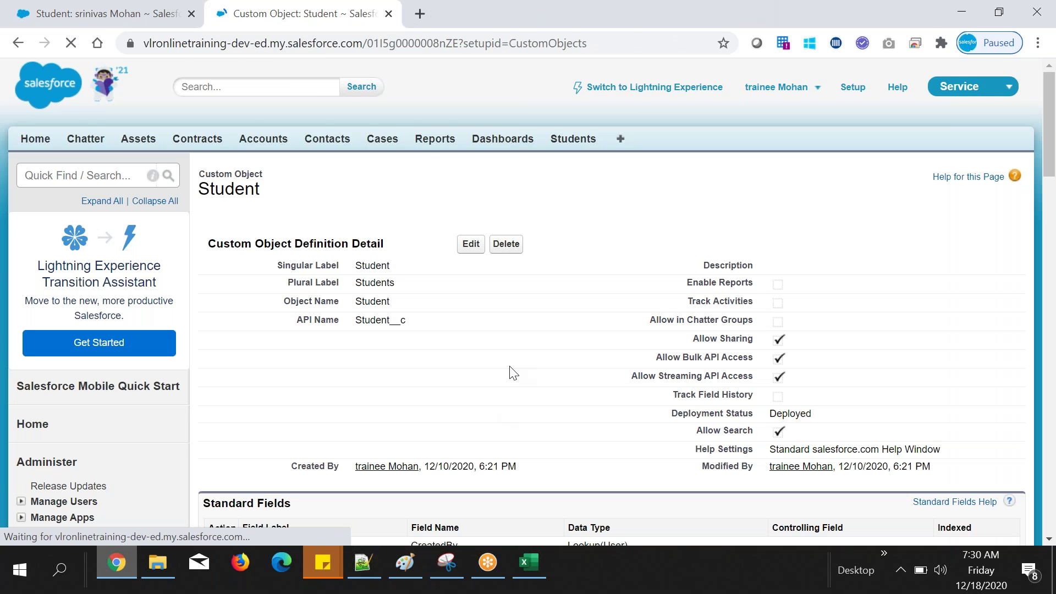
- Review the Student object's Custom Fields & Relationships list and its Student Name field
{"action": "scroll", "coordinate": [510, 370], "scroll_direction": "down", "scroll_amount": 9}
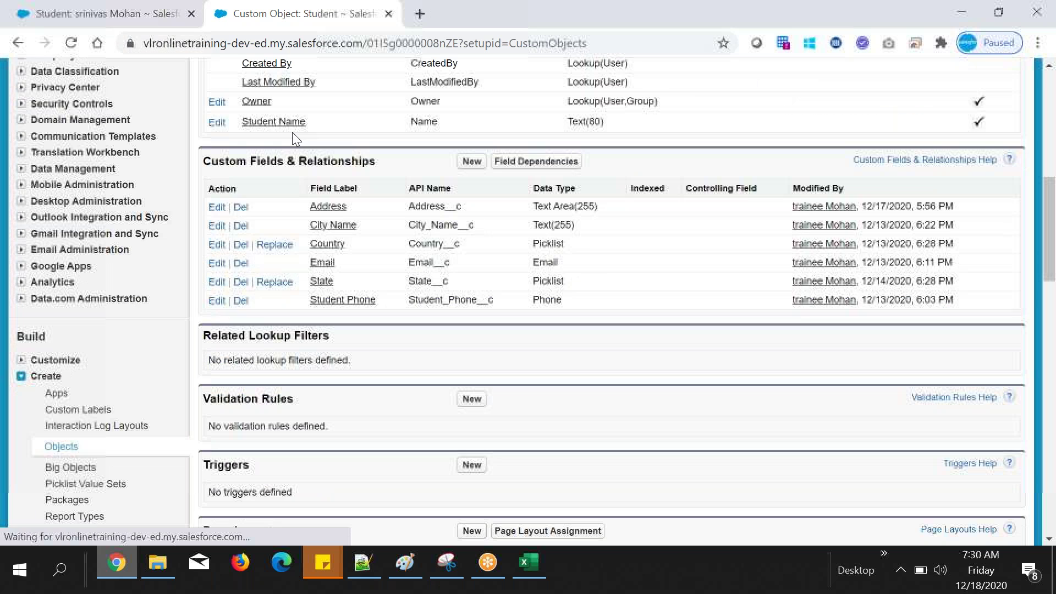
{"action": "left_click_drag", "start_coordinate": [256, 161], "coordinate": [362, 162]}
{"action": "scroll", "coordinate": [481, 255], "scroll_direction": "up", "scroll_amount": 3}
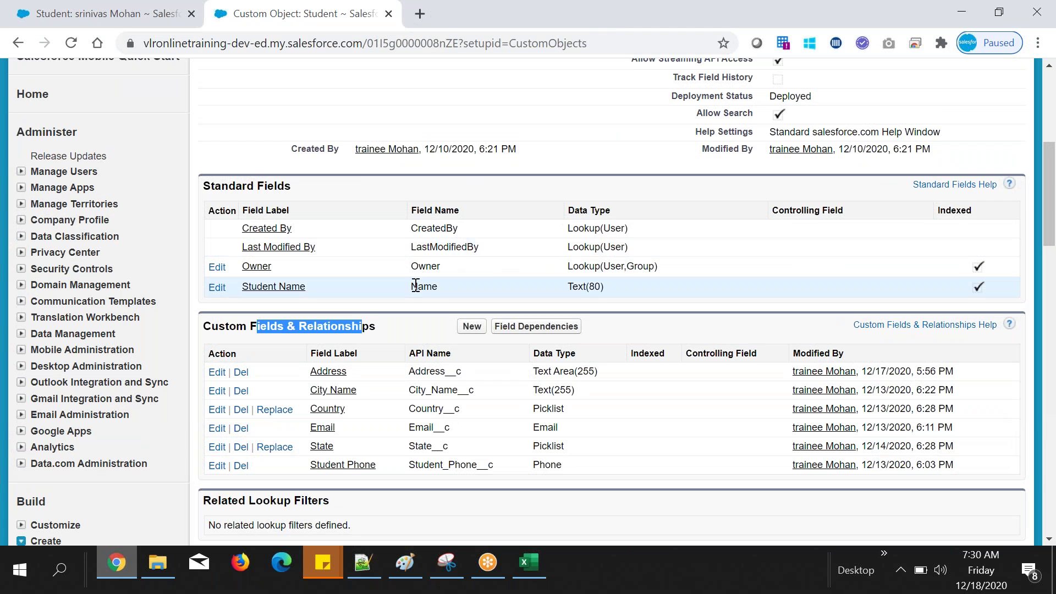
{"action": "left_click_drag", "start_coordinate": [414, 286], "coordinate": [439, 285]}
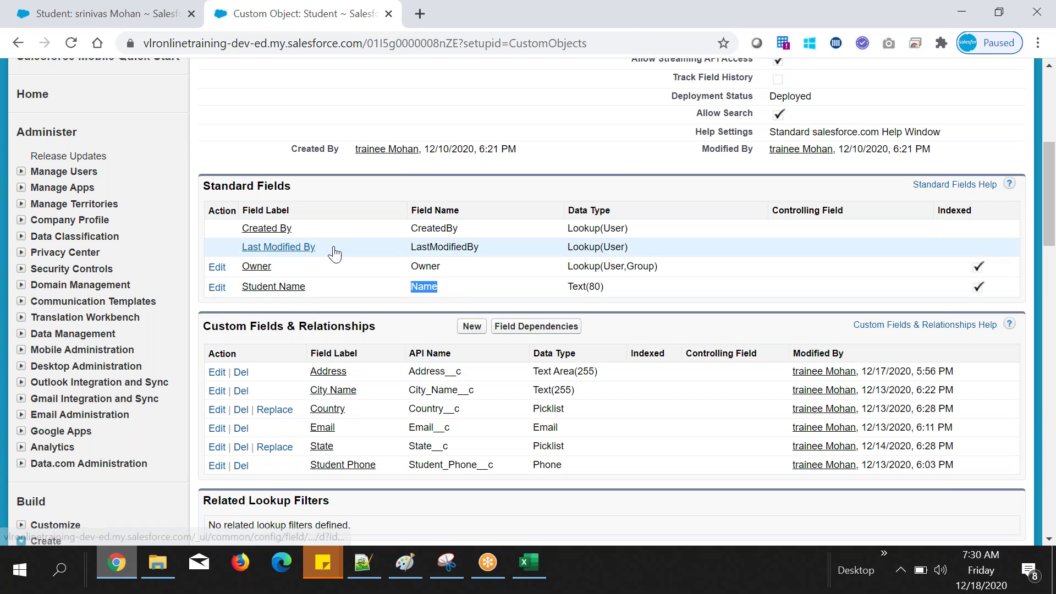
{"action": "left_click", "coordinate": [445, 237]}
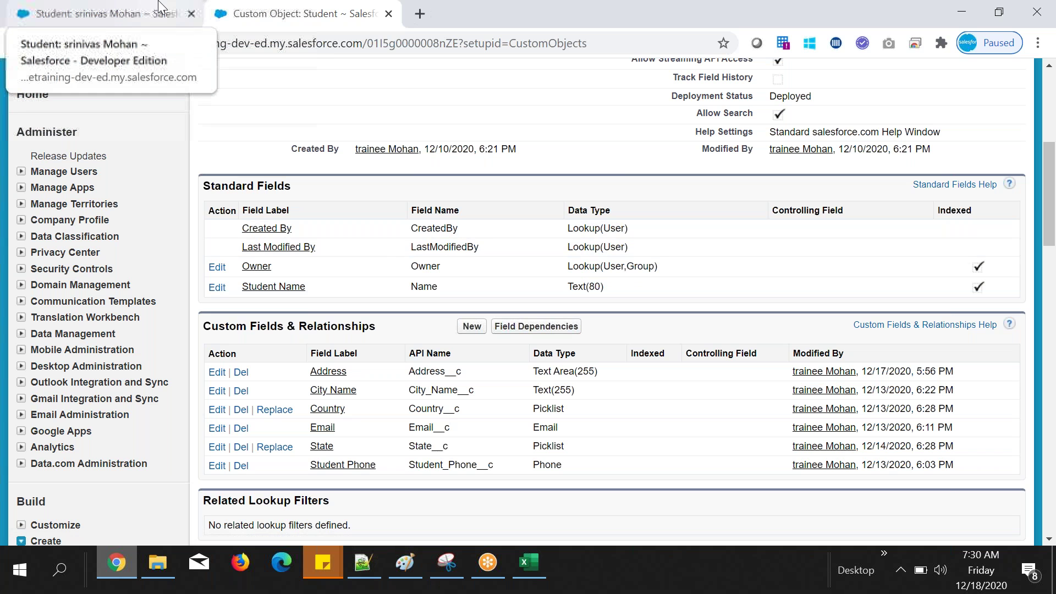
- Close the Student custom object tab, expand the Force.com Quick Access Menu, and switch to Notepad++
{"action": "left_click", "coordinate": [150, 8]}
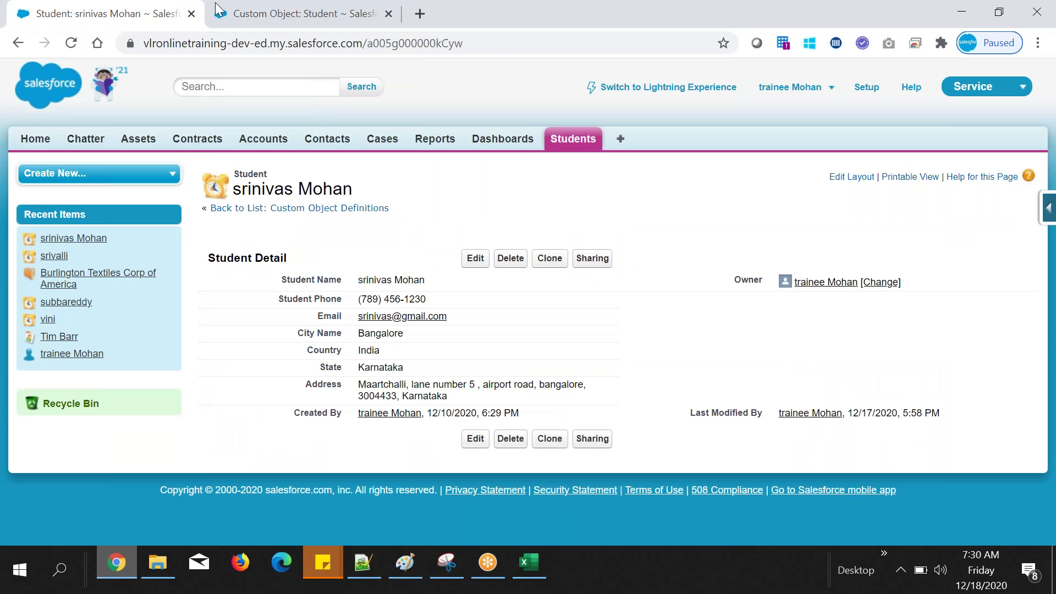
{"action": "left_click", "coordinate": [294, 14]}
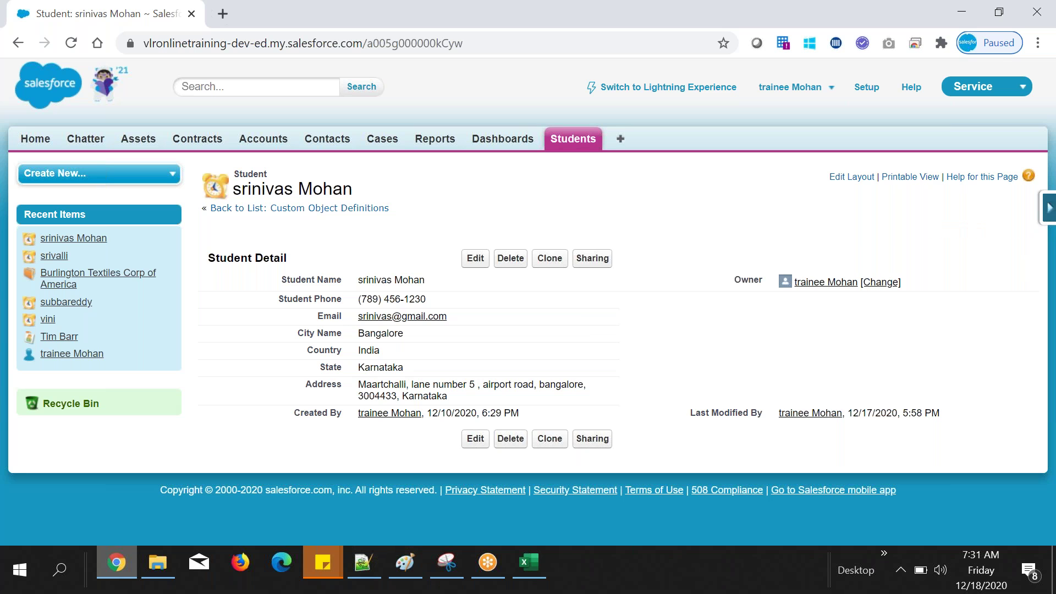
{"action": "left_click", "coordinate": [1048, 208]}
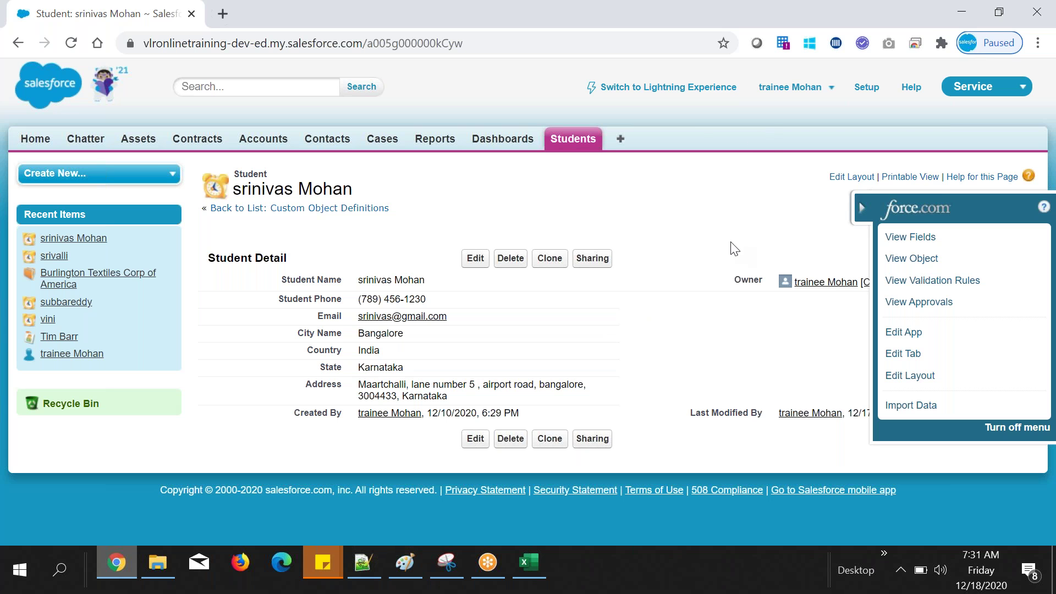
{"action": "left_click", "coordinate": [363, 562]}
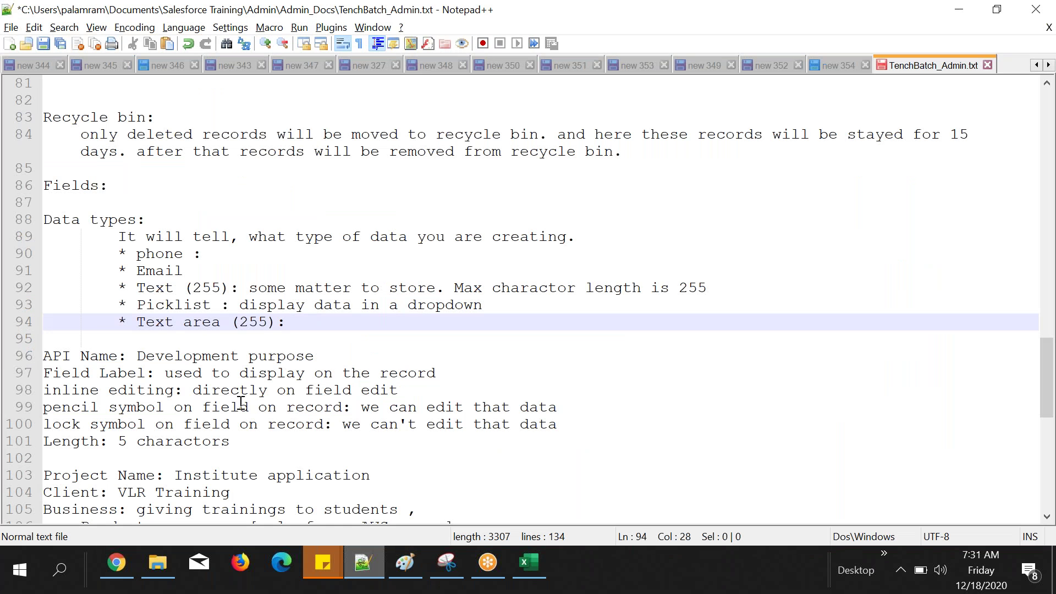
- Add a 'Quick access menu' heading on line 120 of the notes and return to Salesforce
{"action": "scroll", "coordinate": [349, 441], "scroll_direction": "down", "scroll_amount": 9}
{"action": "left_click", "coordinate": [134, 327]}
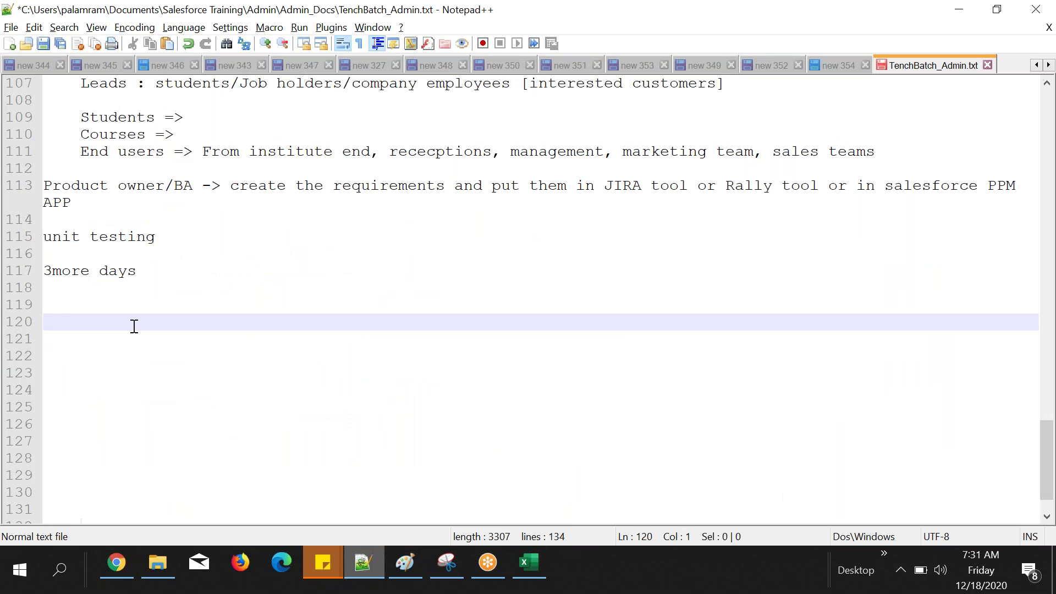
{"action": "type", "text": "Quick a"}
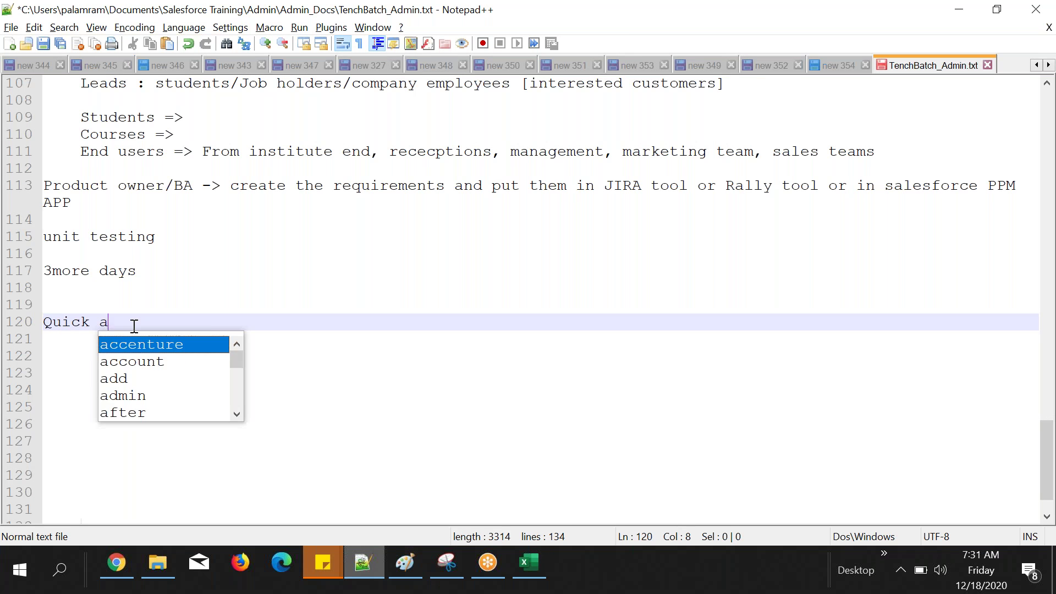
{"action": "type", "text": "ccess menu:"}
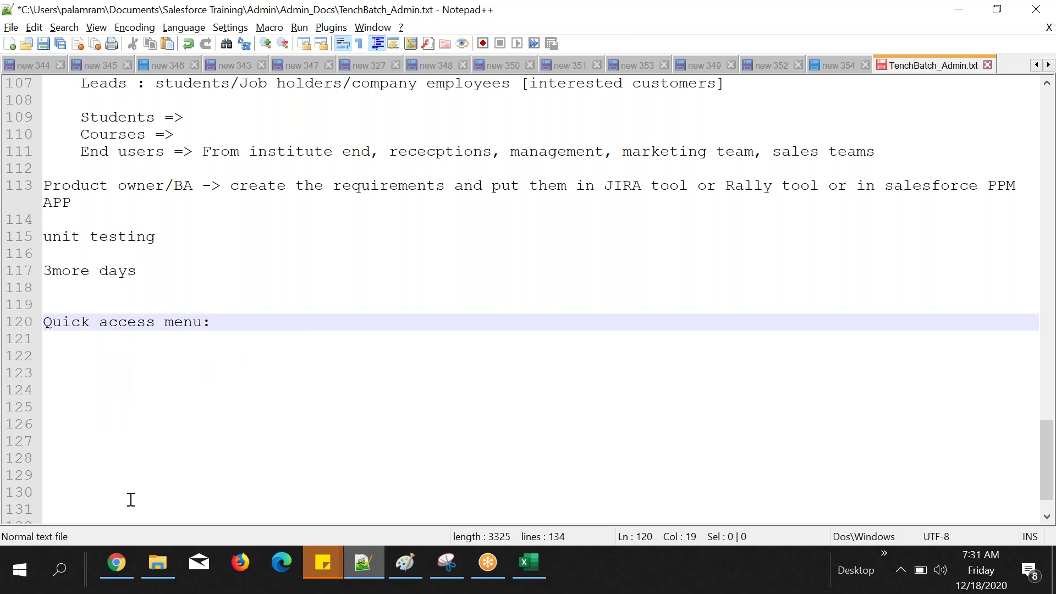
{"action": "left_click", "coordinate": [120, 559]}
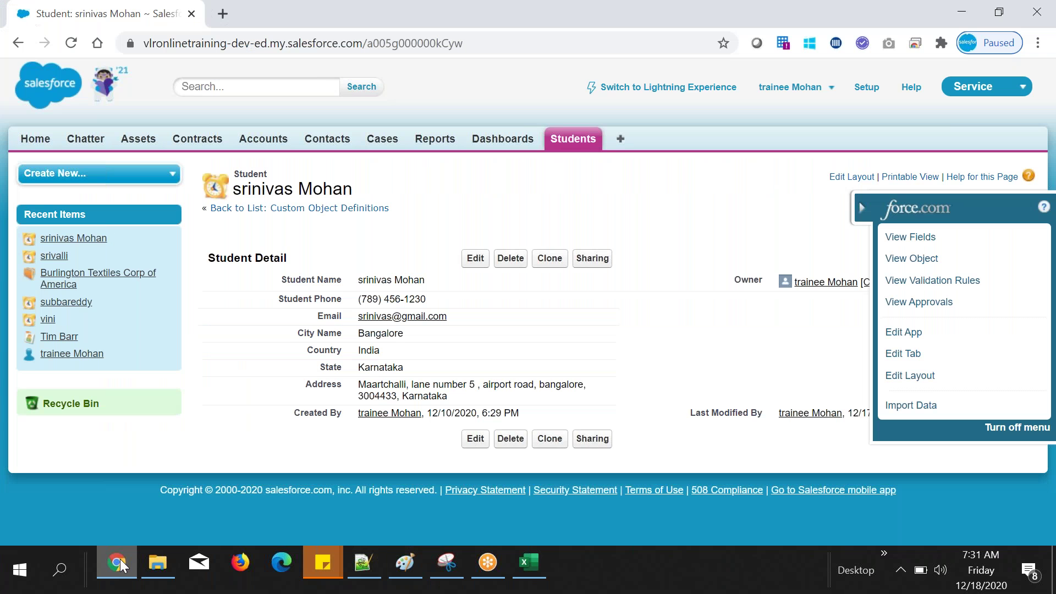
- Open the Student object definition in a new tab, note its API name, then close it
{"action": "left_click", "coordinate": [862, 206]}
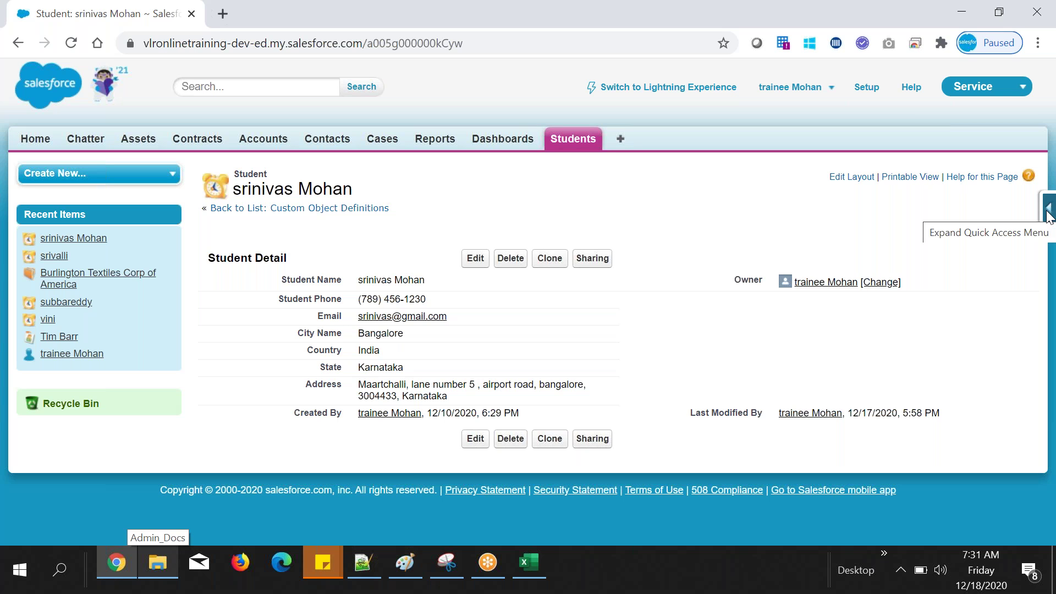
{"action": "left_click", "coordinate": [1048, 215]}
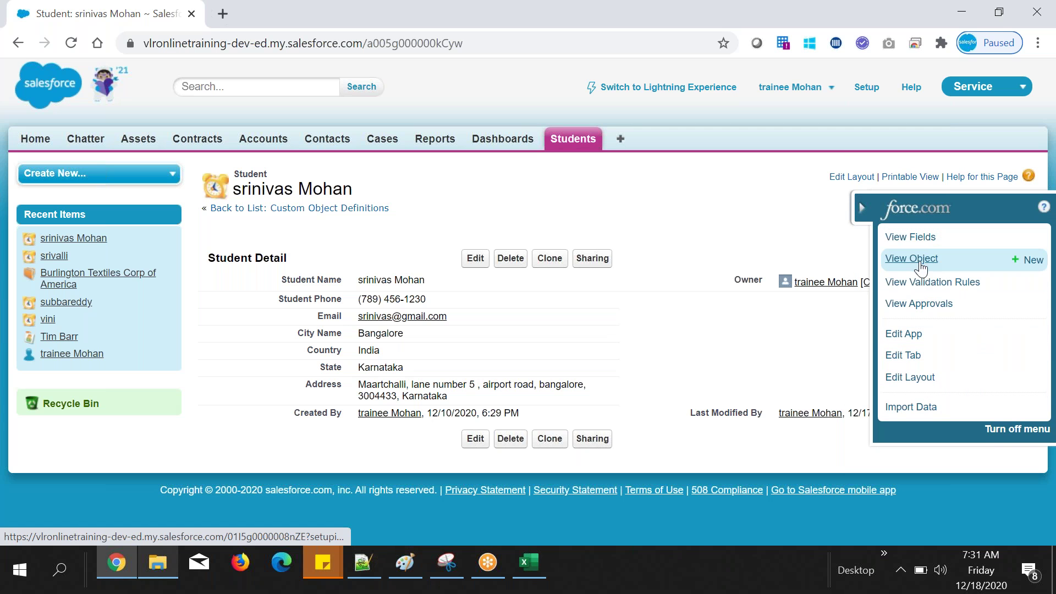
{"action": "left_click", "coordinate": [913, 260]}
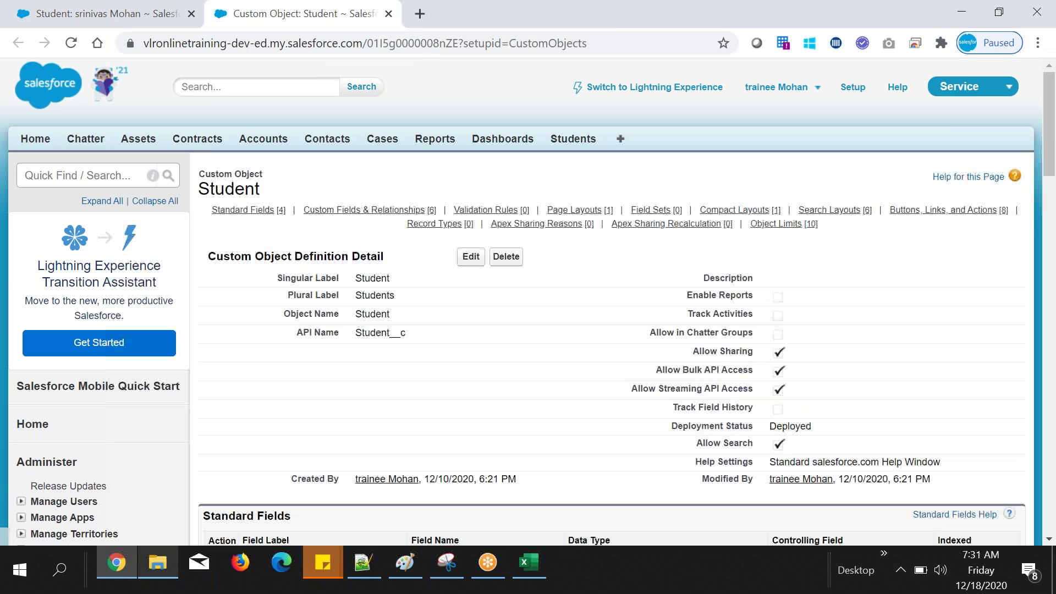
{"action": "left_click_drag", "start_coordinate": [356, 333], "coordinate": [402, 334]}
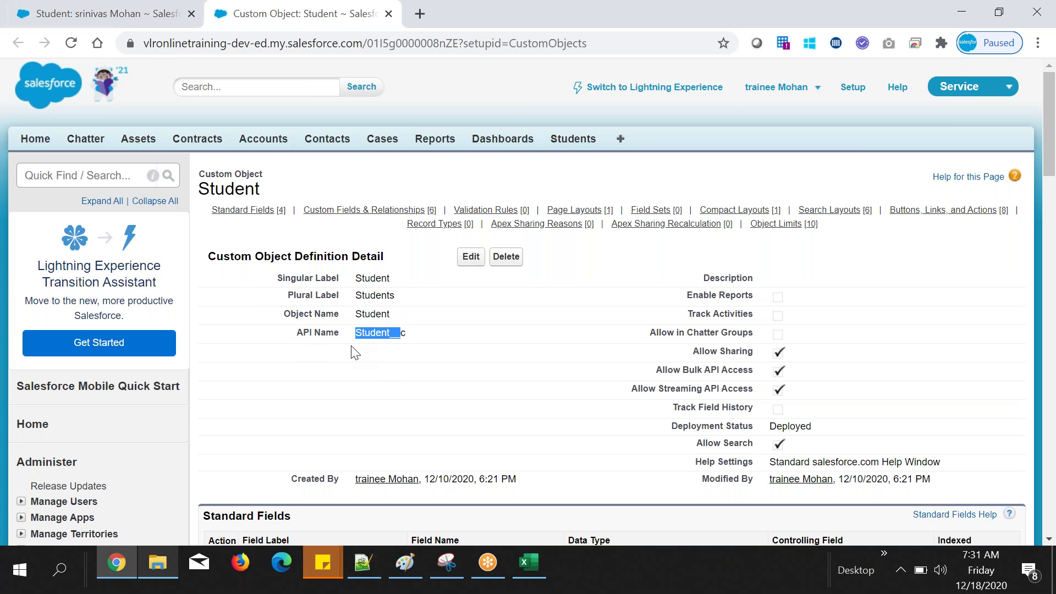
{"action": "left_click", "coordinate": [394, 16]}
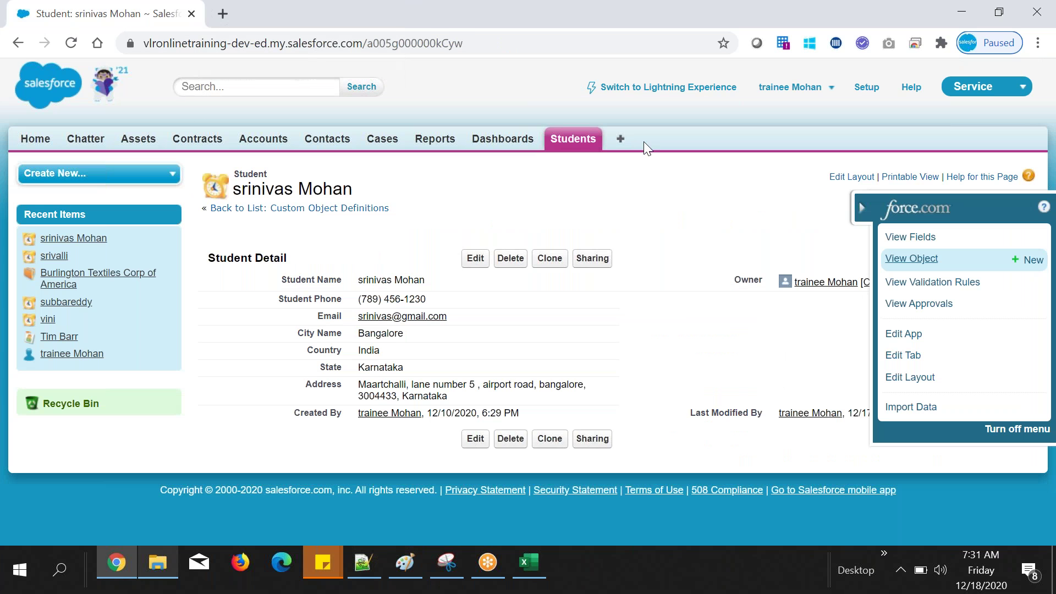
- Reopen the Student object definition, review Custom Fields & Relationships, and return to the record tab
{"action": "left_click", "coordinate": [862, 207]}
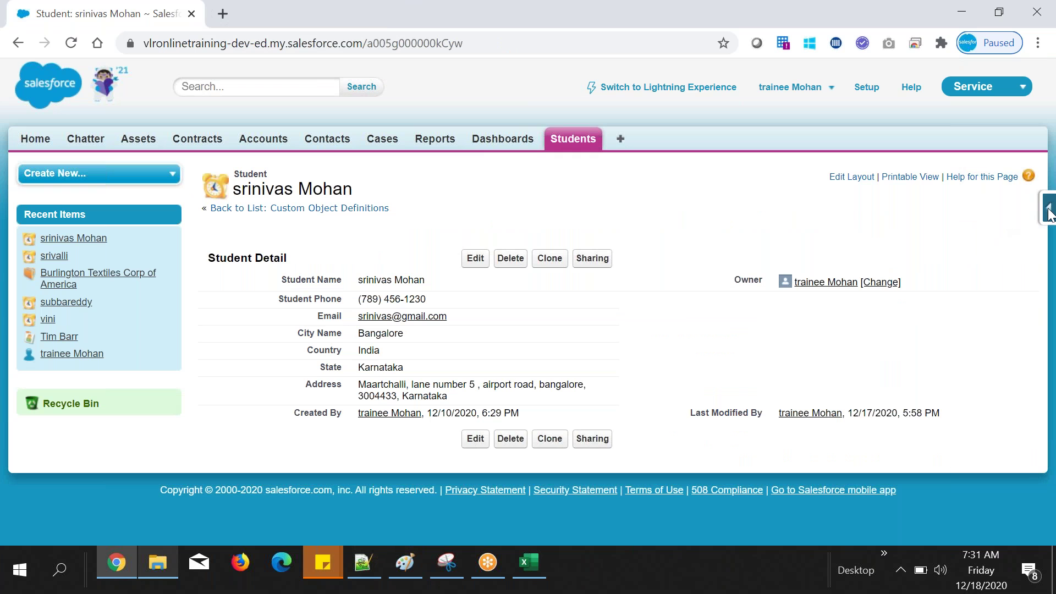
{"action": "mouse_move", "coordinate": [1050, 213]}
{"action": "left_click", "coordinate": [914, 258]}
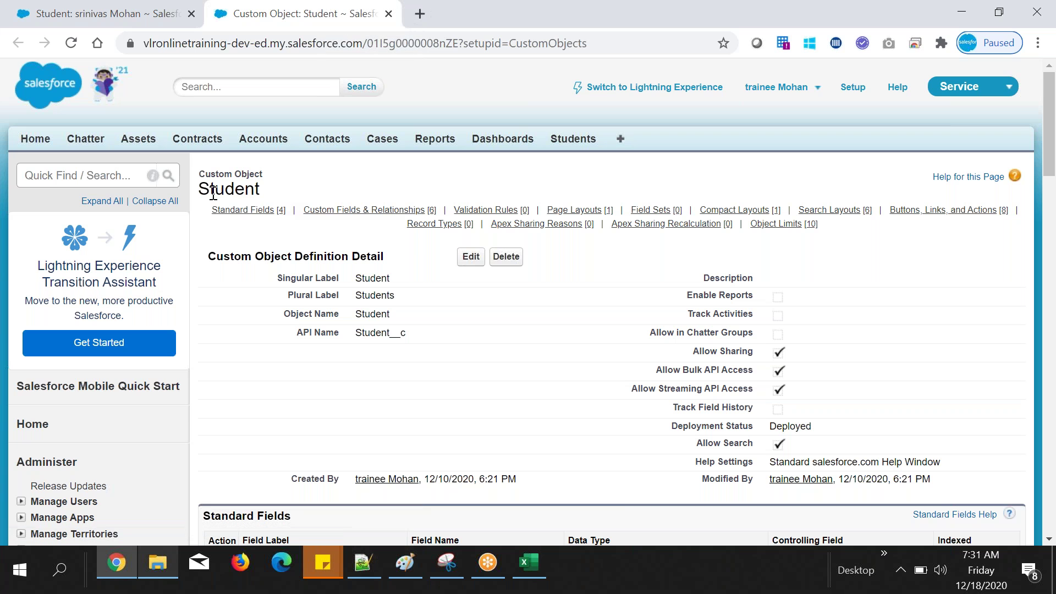
{"action": "double_click", "coordinate": [230, 189]}
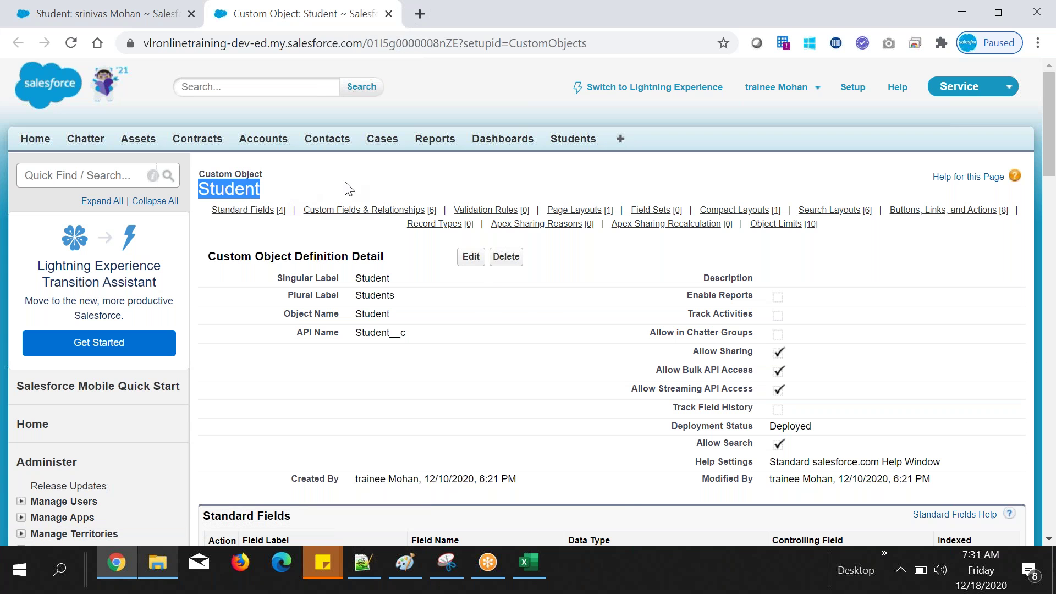
{"action": "scroll", "coordinate": [492, 293], "scroll_direction": "down", "scroll_amount": 7}
{"action": "left_click_drag", "start_coordinate": [237, 244], "coordinate": [352, 244]}
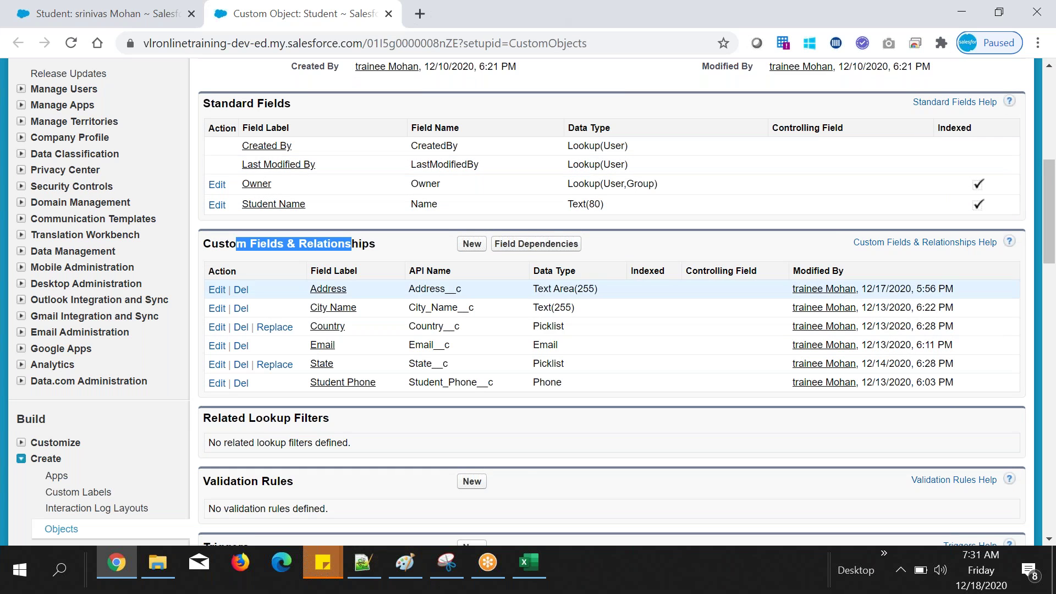
{"action": "left_click_drag", "start_coordinate": [295, 243], "coordinate": [352, 244]}
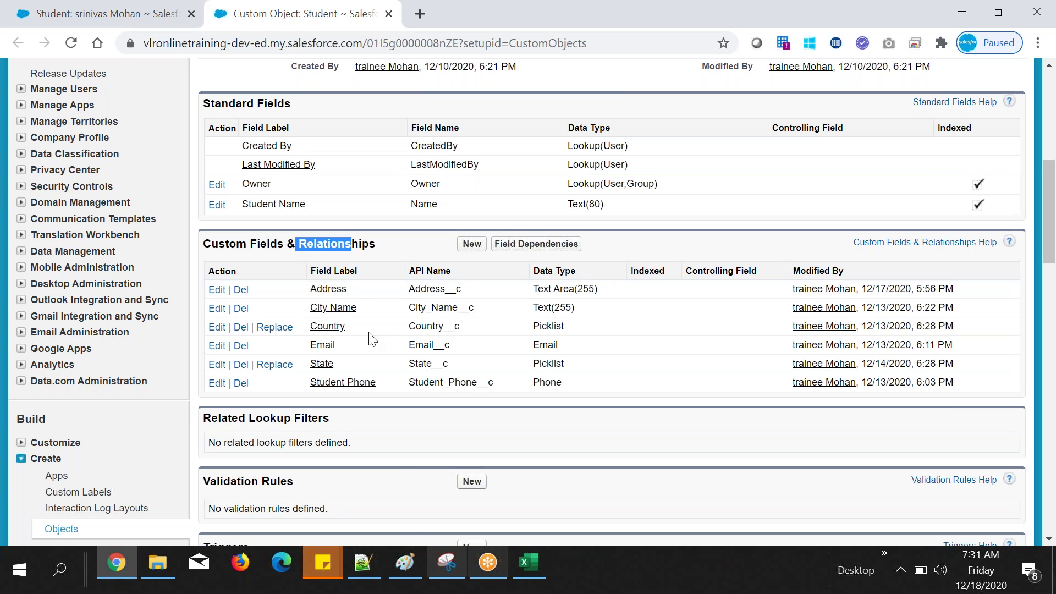
{"action": "left_click", "coordinate": [121, 7]}
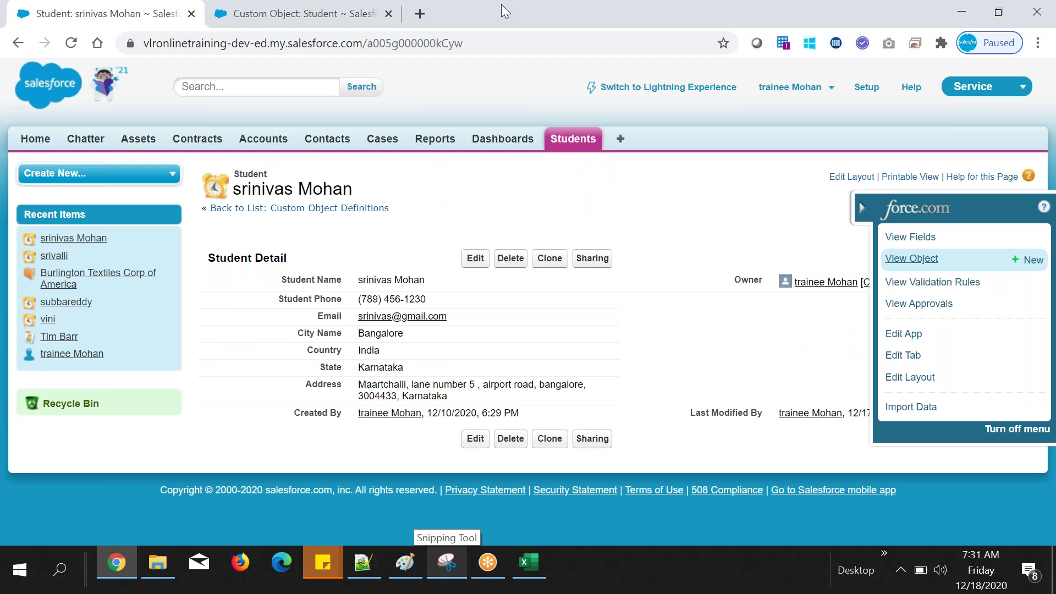
- Close the Student setup page and open the Contact object's setup page from Contacts
{"action": "left_click", "coordinate": [389, 14]}
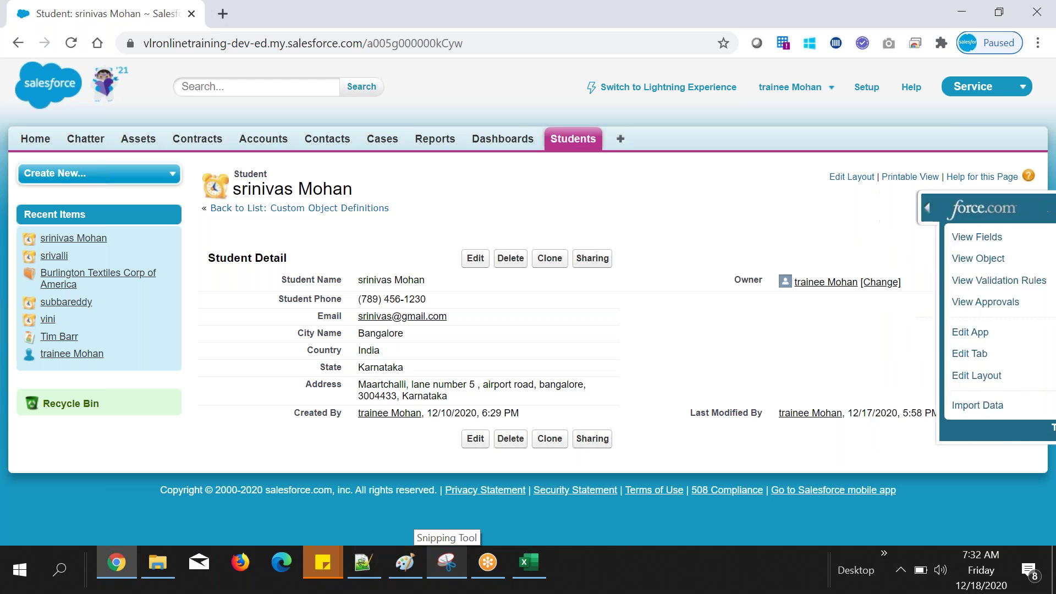
{"action": "left_click", "coordinate": [331, 141]}
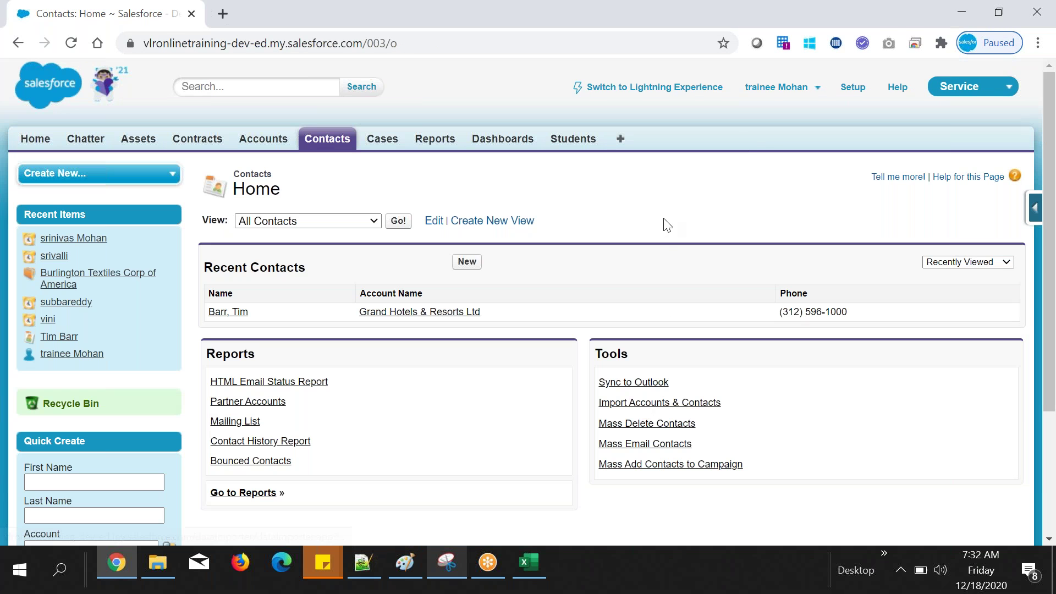
{"action": "left_click", "coordinate": [1035, 212]}
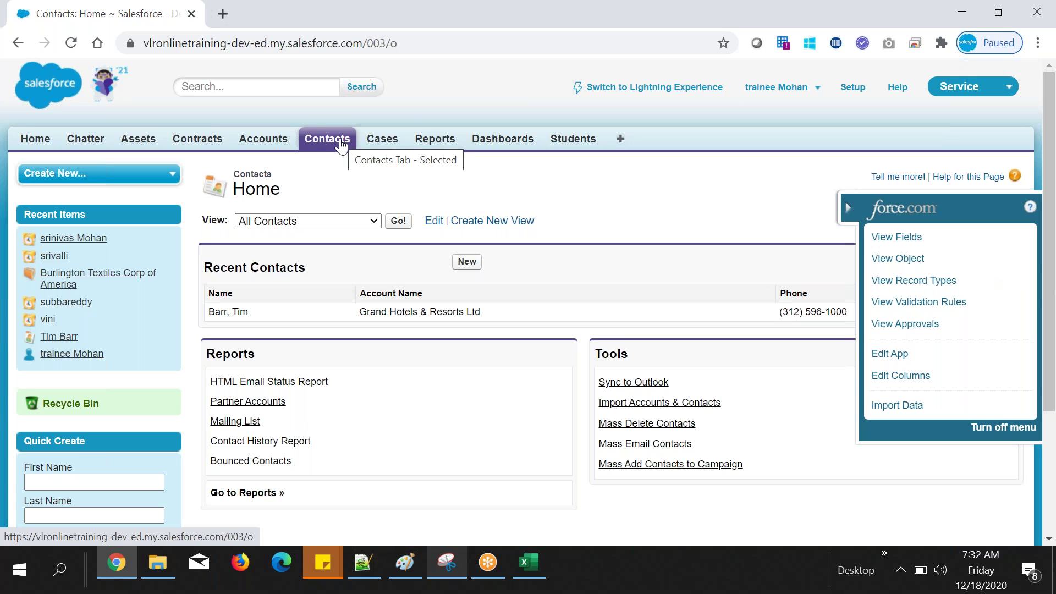
{"action": "left_click", "coordinate": [906, 263]}
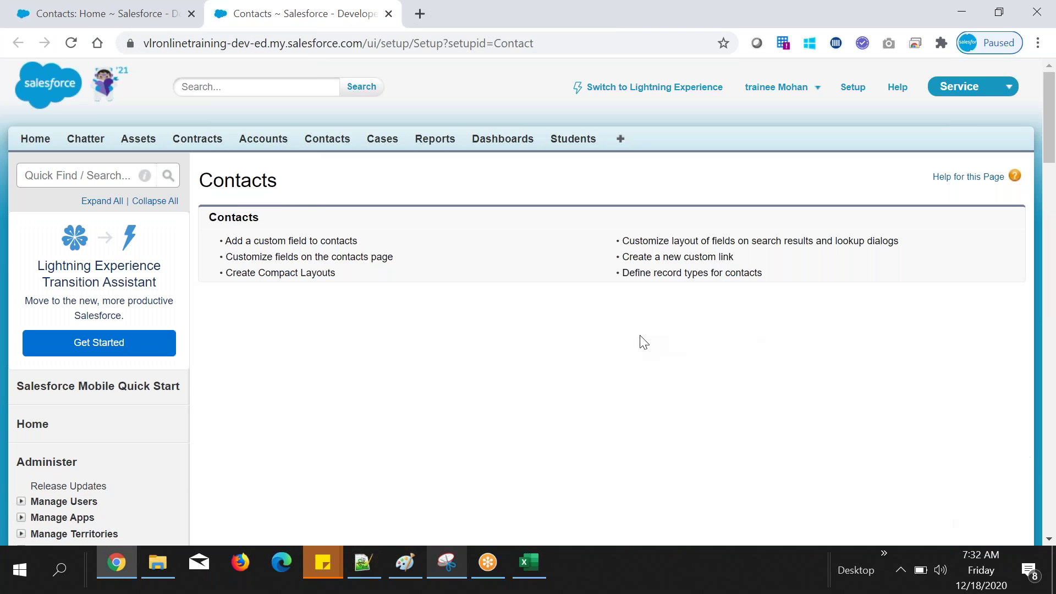
- Review the Contact Fields list, then return to Contacts Home and close the fields page
{"action": "left_click_drag", "start_coordinate": [203, 175], "coordinate": [271, 181]}
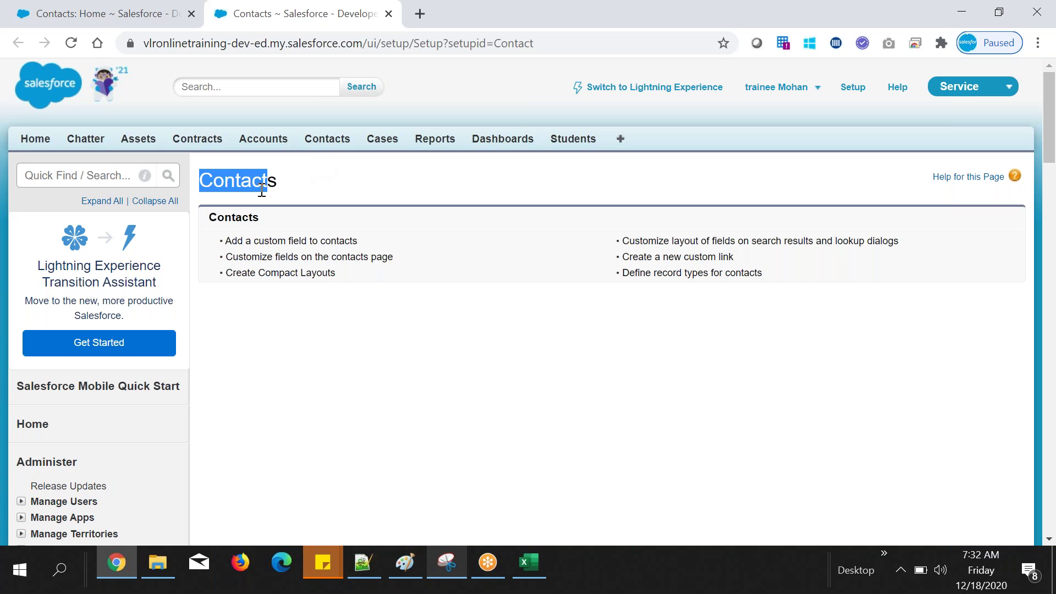
{"action": "left_click", "coordinate": [301, 240]}
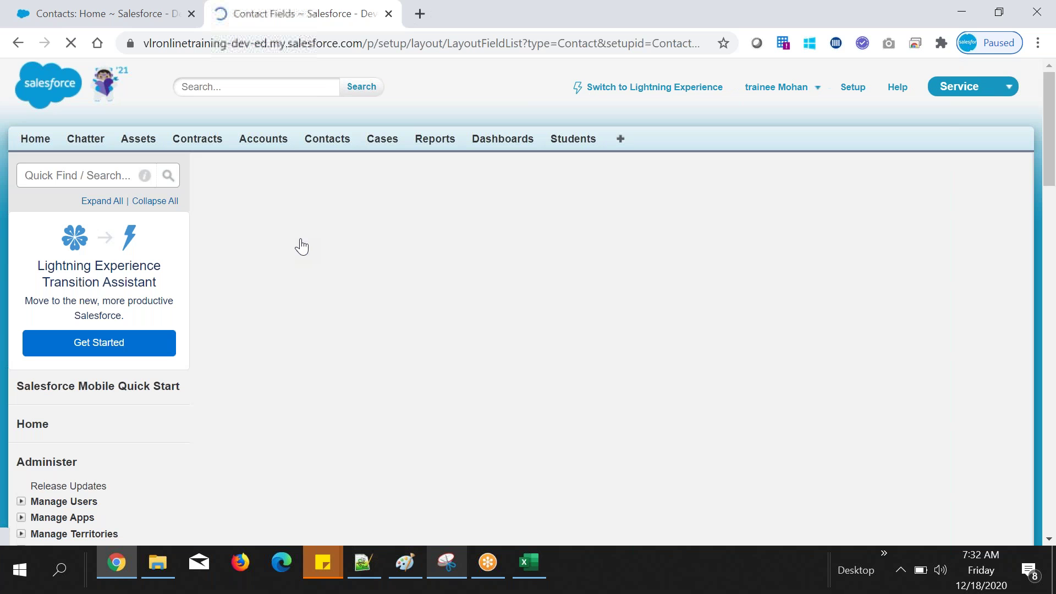
{"action": "scroll", "coordinate": [493, 277], "scroll_direction": "down", "scroll_amount": 15}
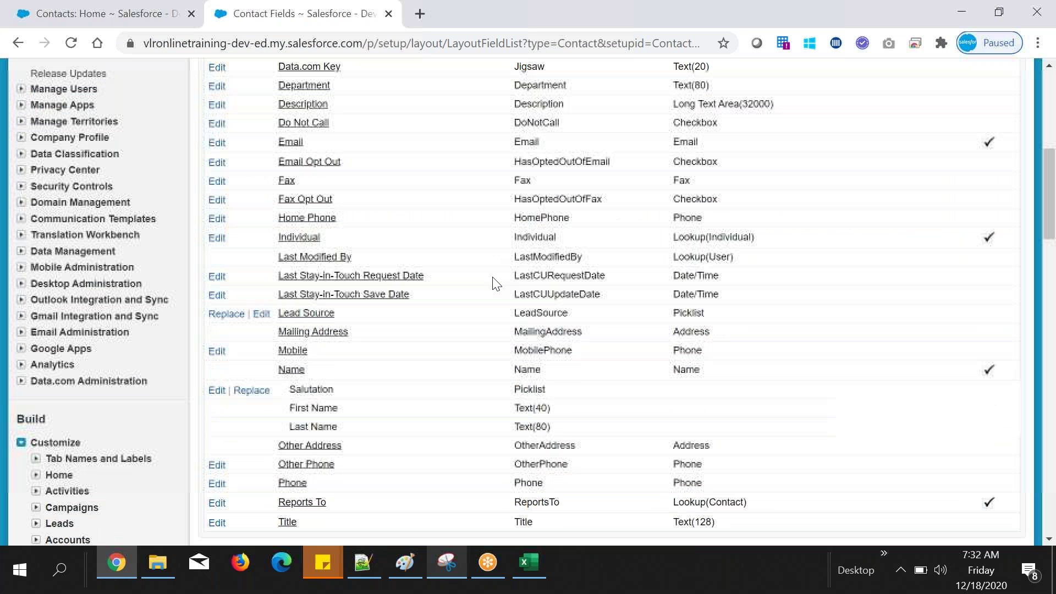
{"action": "scroll", "coordinate": [497, 283], "scroll_direction": "up", "scroll_amount": 20}
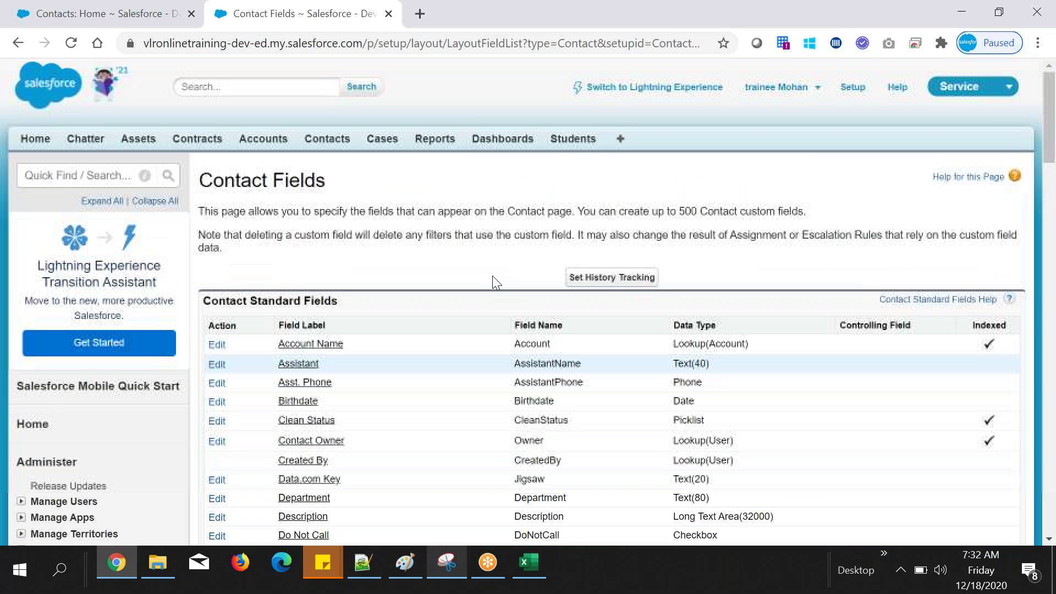
{"action": "left_click", "coordinate": [66, 13]}
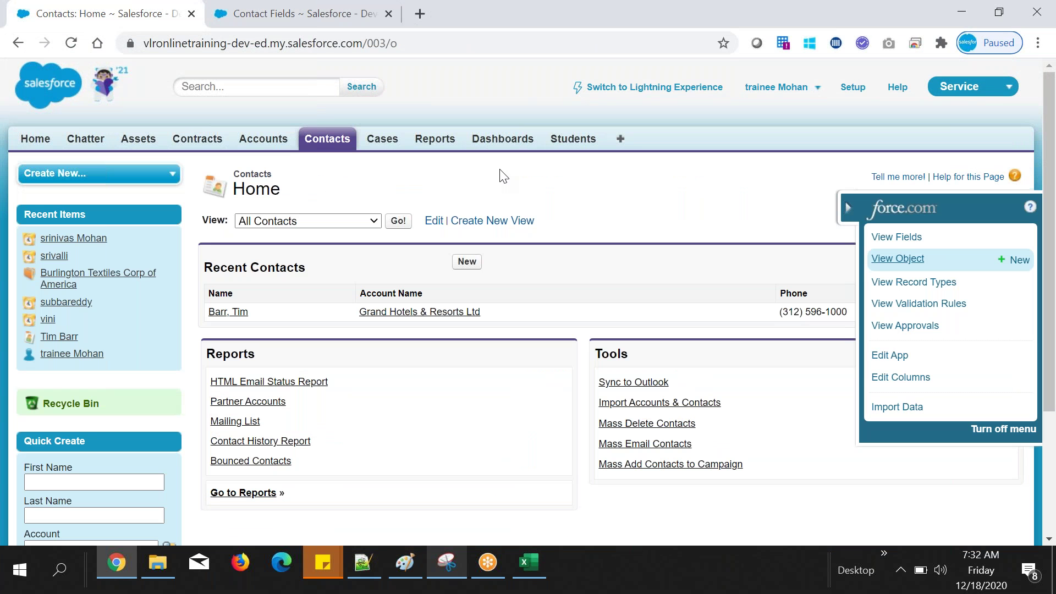
{"action": "left_click", "coordinate": [389, 14]}
- Open the Asset object's setup page from the Assets home page, then close it
{"action": "left_click", "coordinate": [135, 142]}
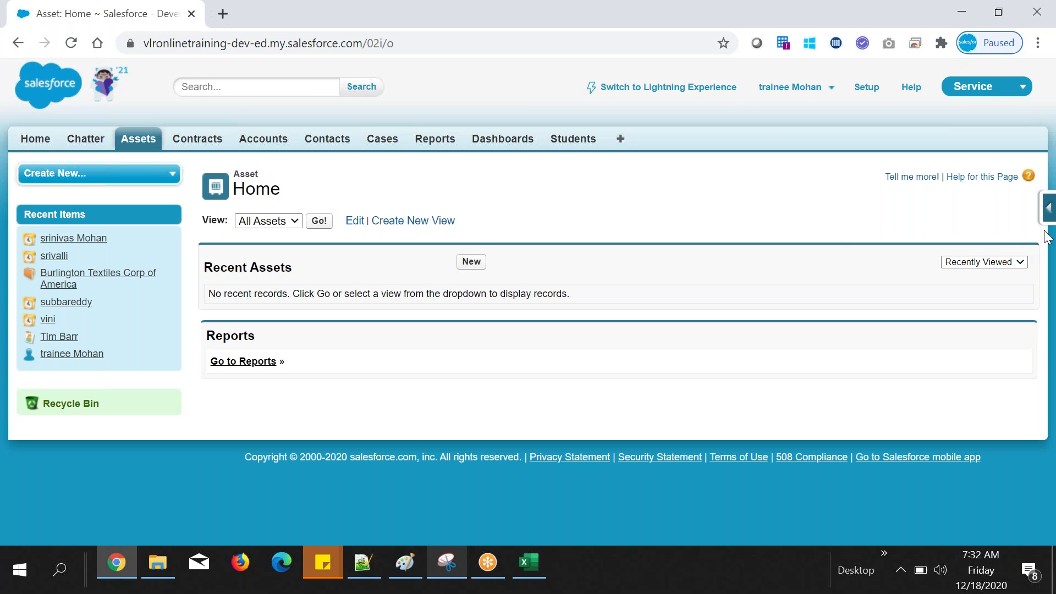
{"action": "mouse_move", "coordinate": [1050, 212]}
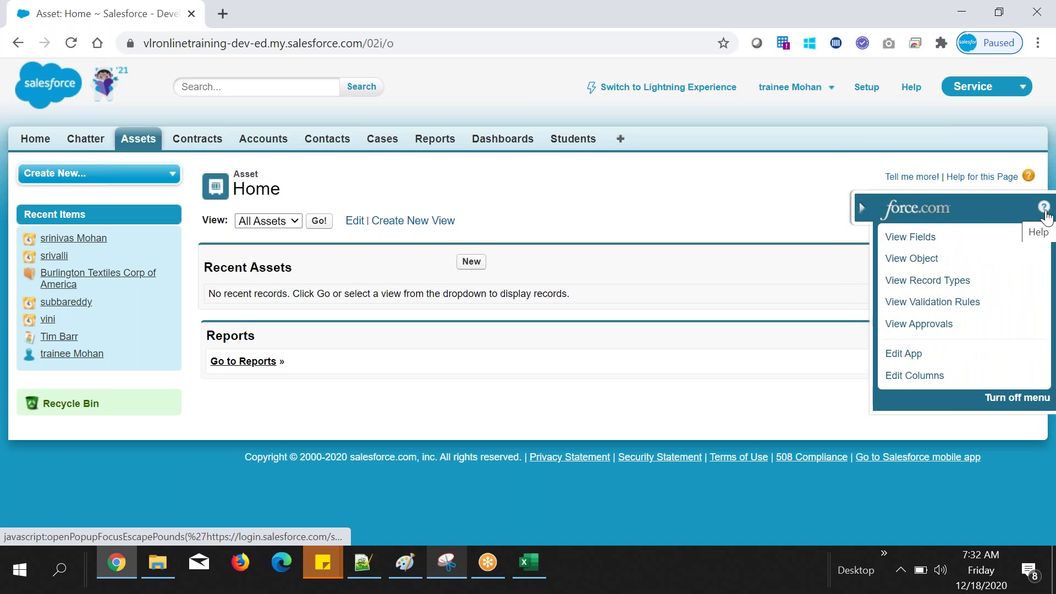
{"action": "left_click", "coordinate": [916, 266]}
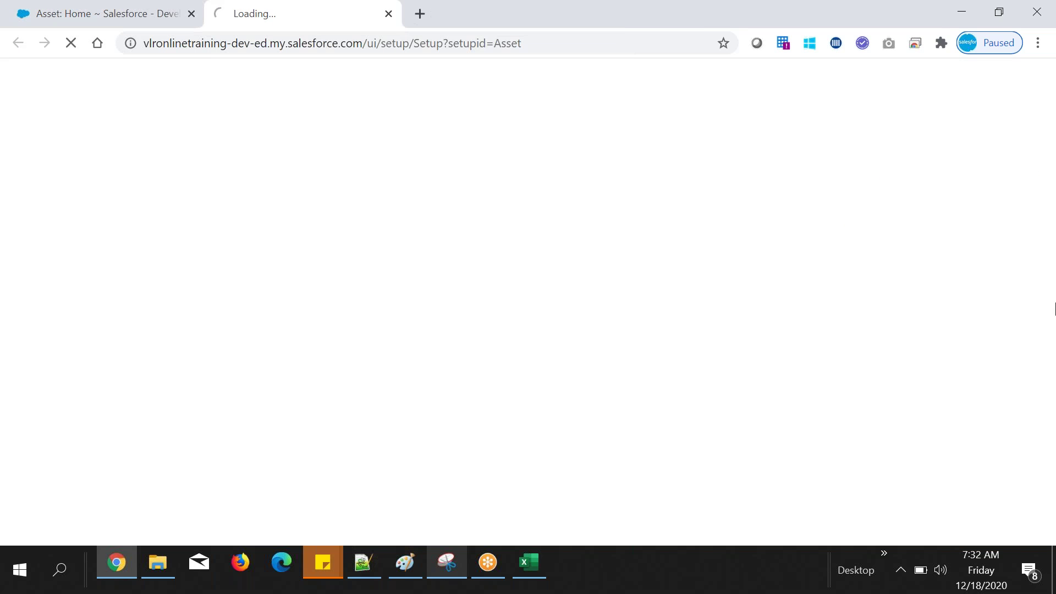
{"action": "left_click_drag", "start_coordinate": [212, 181], "coordinate": [252, 181]}
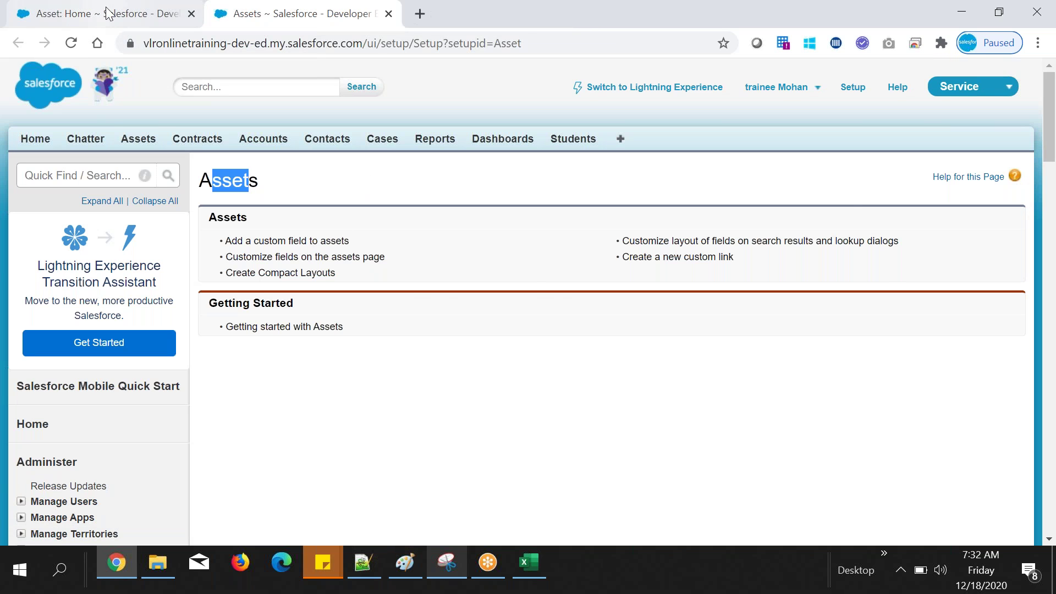
{"action": "left_click", "coordinate": [99, 14]}
{"action": "left_click", "coordinate": [389, 14]}
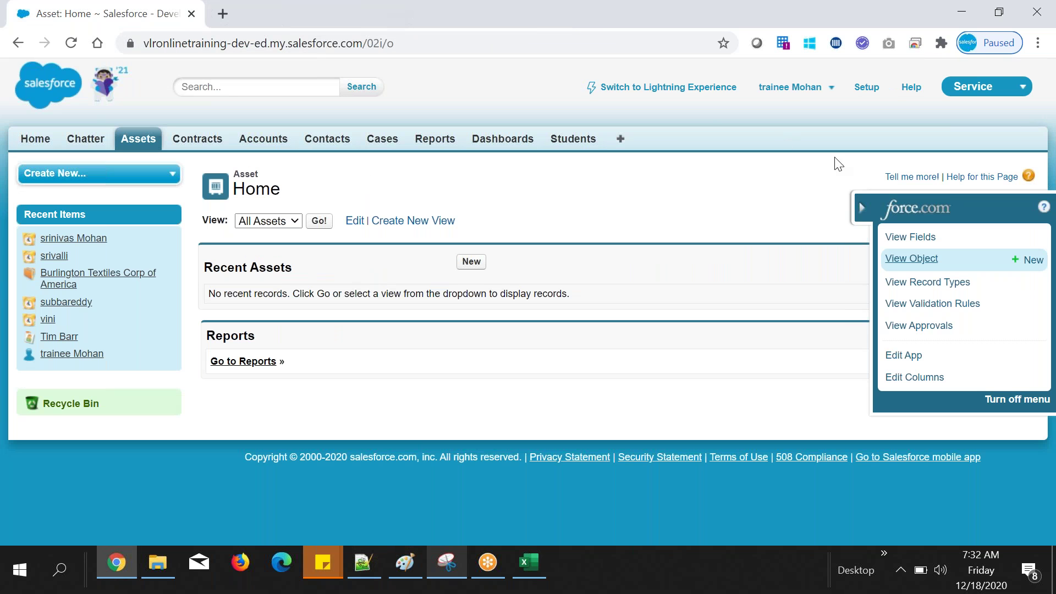
- Reopen the Asset setup page, compare it with Assets Home, then go to the Students tab
{"action": "left_click", "coordinate": [859, 212]}
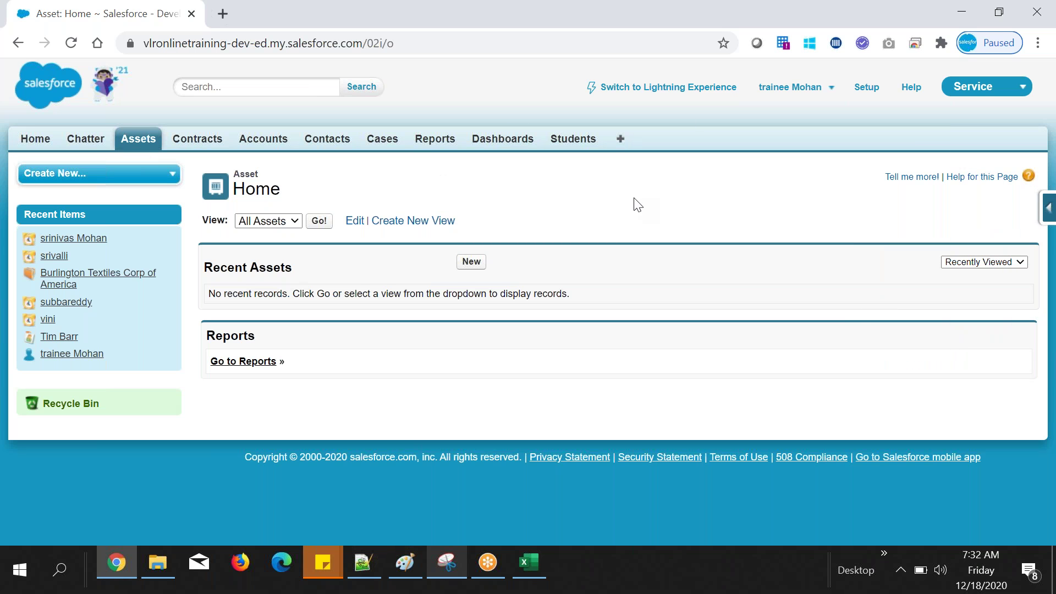
{"action": "left_click", "coordinate": [1050, 212]}
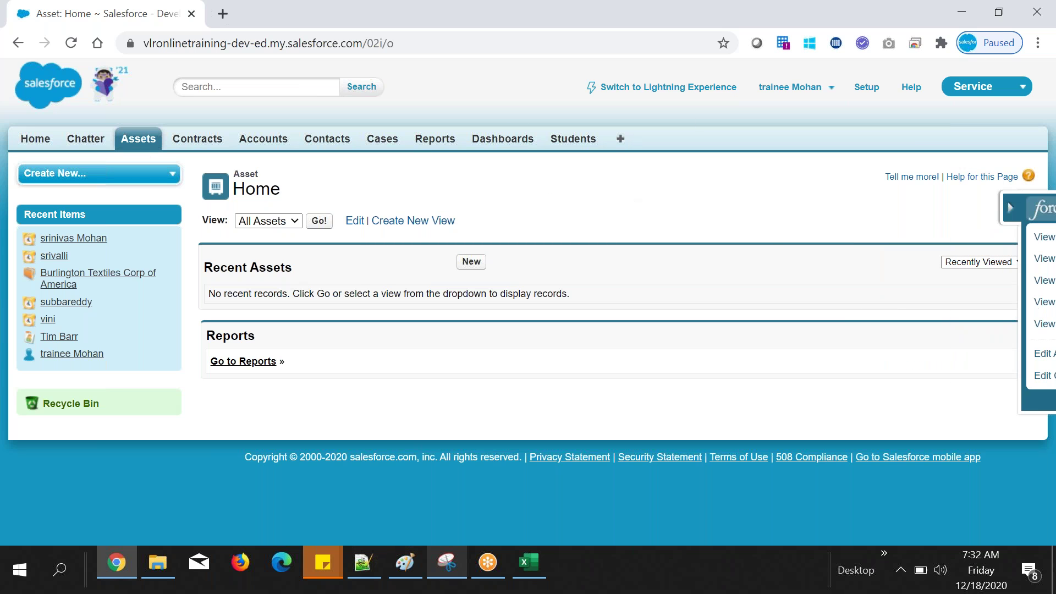
{"action": "left_click", "coordinate": [913, 260]}
{"action": "left_click", "coordinate": [104, 13]}
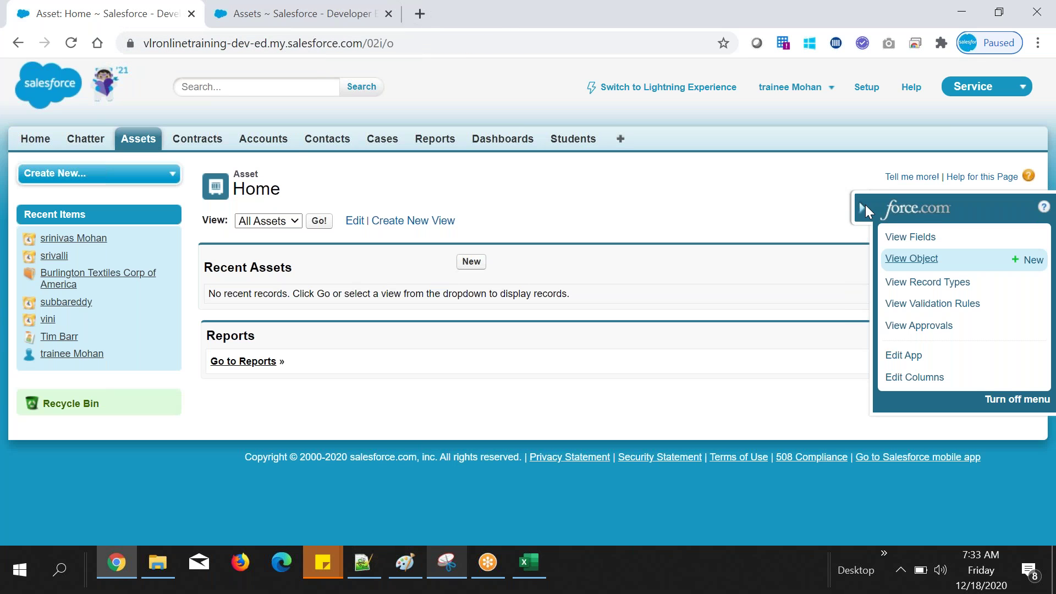
{"action": "left_click", "coordinate": [865, 206]}
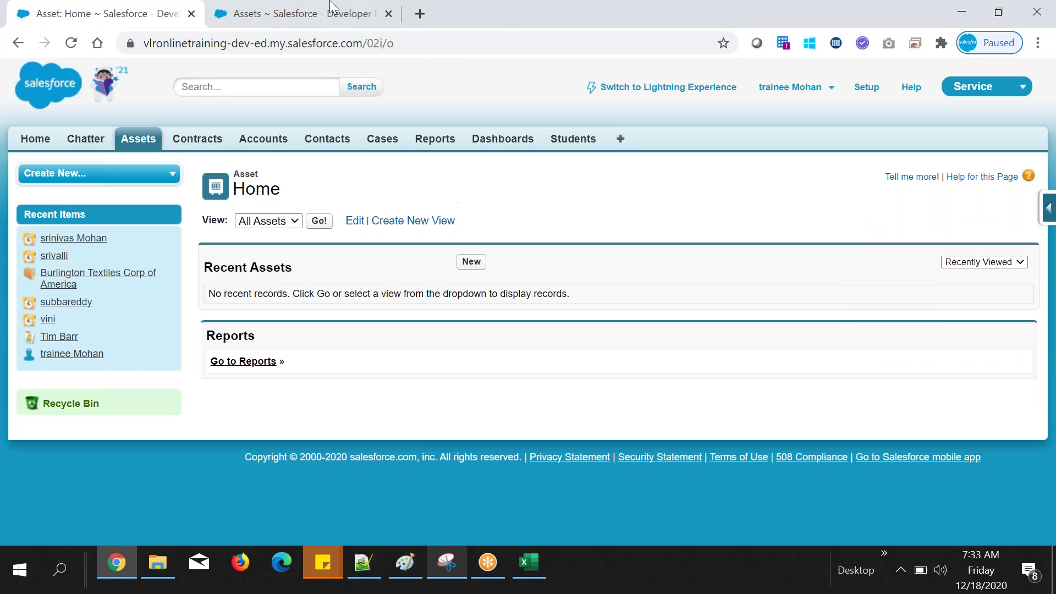
{"action": "left_click", "coordinate": [329, 12]}
{"action": "left_click", "coordinate": [178, 8]}
{"action": "left_click", "coordinate": [562, 142]}
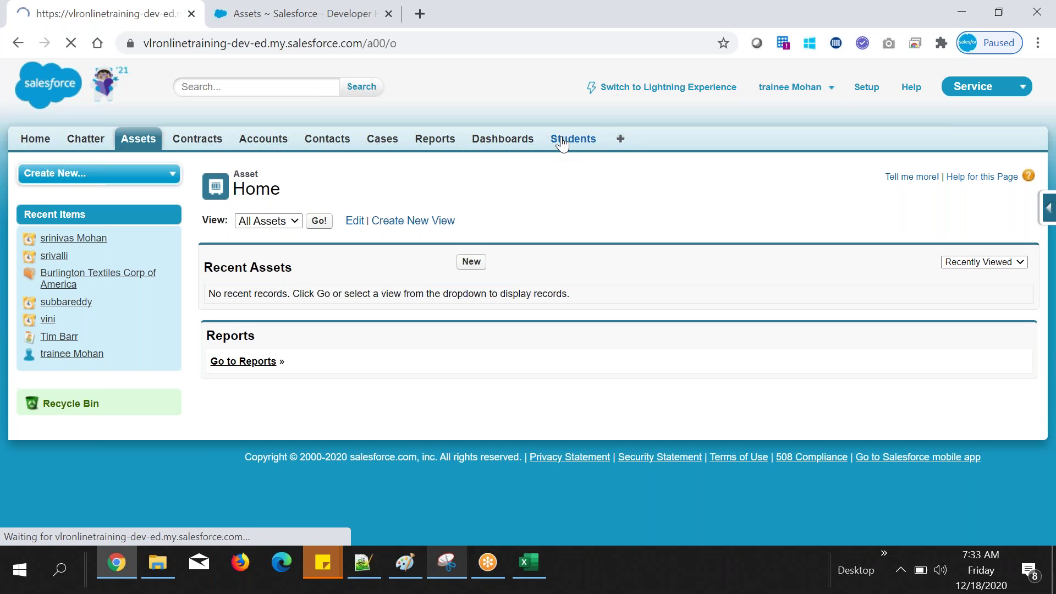
- Open the Student object's setup page and close the leftover Assets setup tab
{"action": "left_click", "coordinate": [1049, 209]}
{"action": "left_click", "coordinate": [955, 236]}
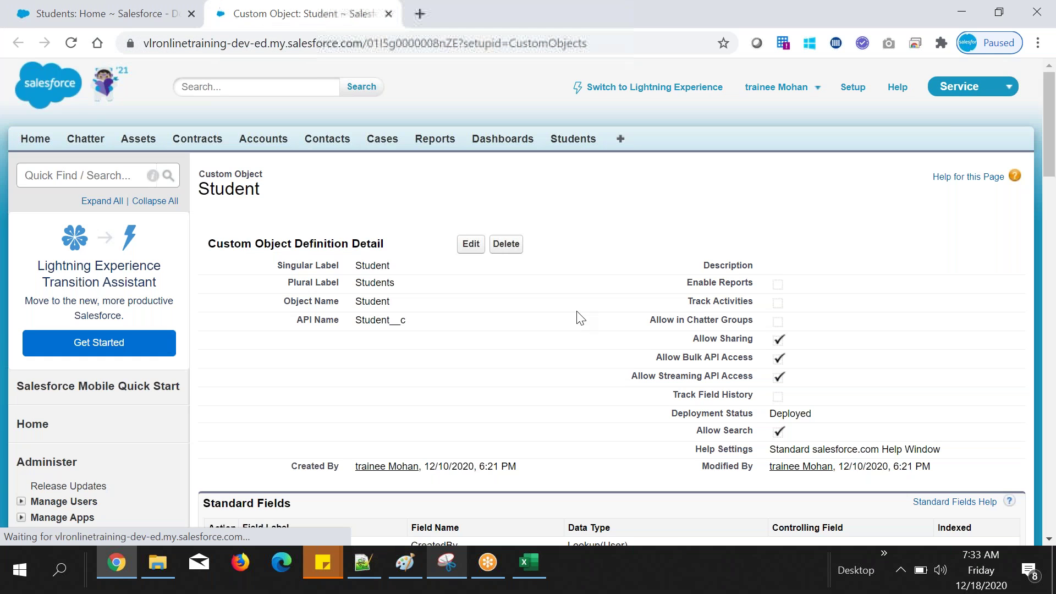
{"action": "left_click", "coordinate": [585, 14]}
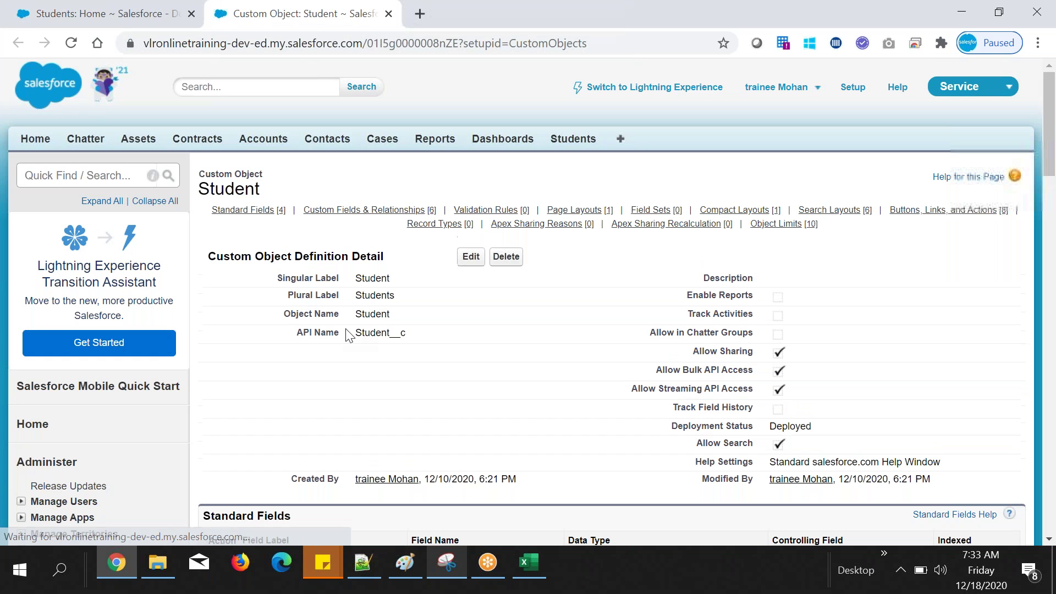
{"action": "left_click_drag", "start_coordinate": [348, 333], "coordinate": [406, 332]}
- Start a new custom field under Custom Fields & Relationships and browse the data type list
{"action": "scroll", "coordinate": [551, 361], "scroll_direction": "down", "scroll_amount": 6}
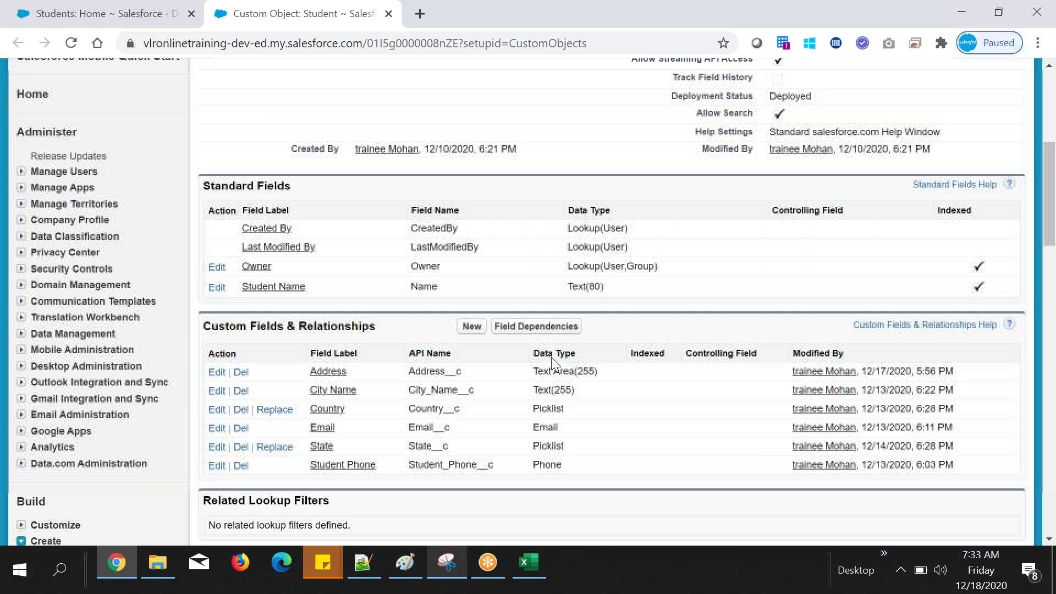
{"action": "left_click_drag", "start_coordinate": [551, 357], "coordinate": [475, 330]}
{"action": "left_click", "coordinate": [474, 328]}
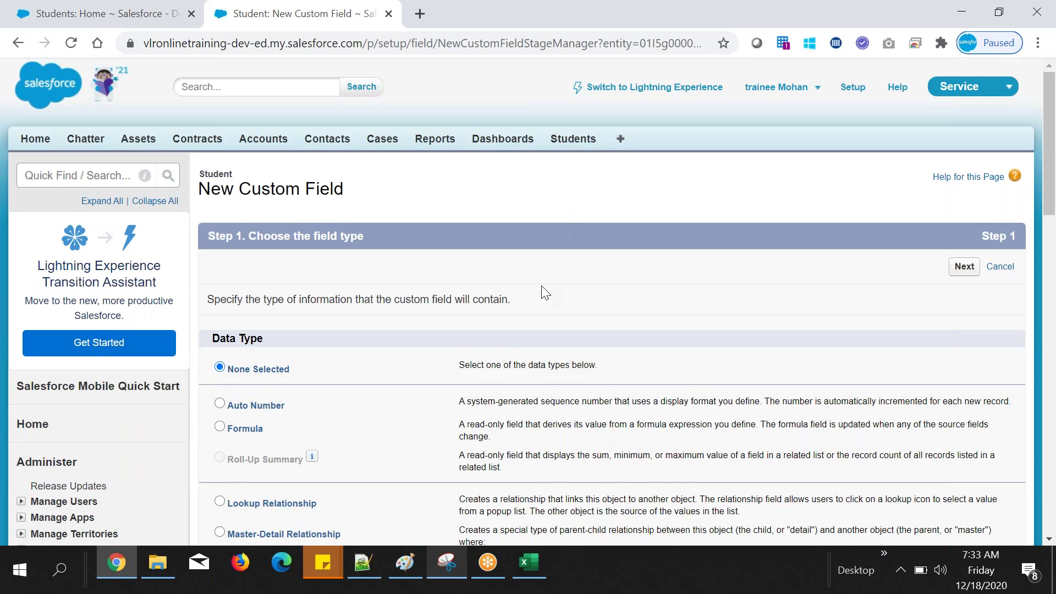
{"action": "scroll", "coordinate": [542, 285], "scroll_direction": "down", "scroll_amount": 9}
{"action": "scroll", "coordinate": [541, 285], "scroll_direction": "down", "scroll_amount": 3}
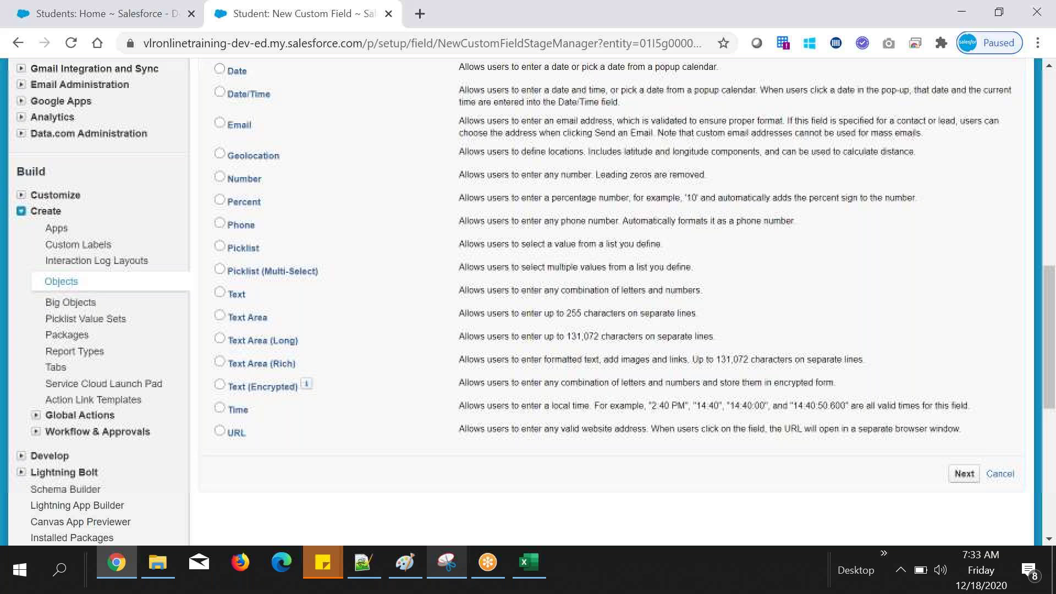
{"action": "left_click", "coordinate": [513, 569]}
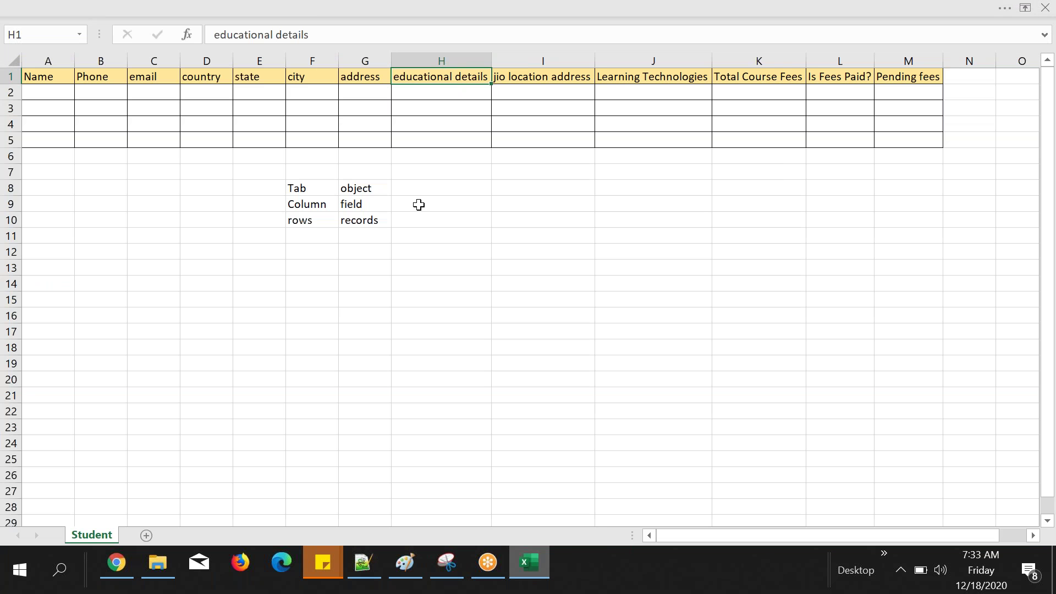
- In the Notepad++ notes, type 'last qualified', 'inter' and '10th' on separate lines
{"action": "left_click", "coordinate": [364, 562]}
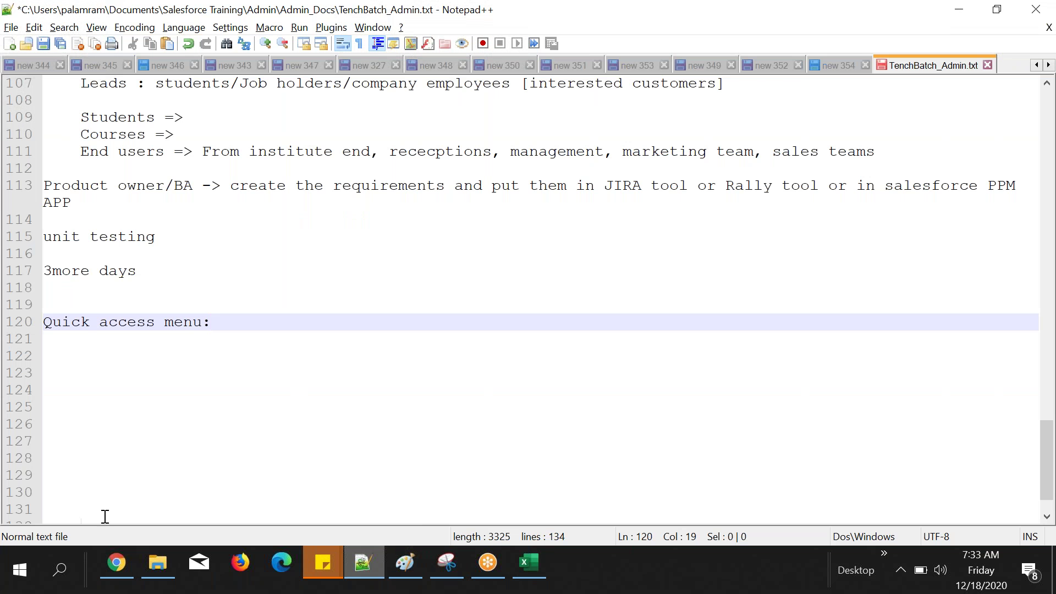
{"action": "type", "text": "last"}
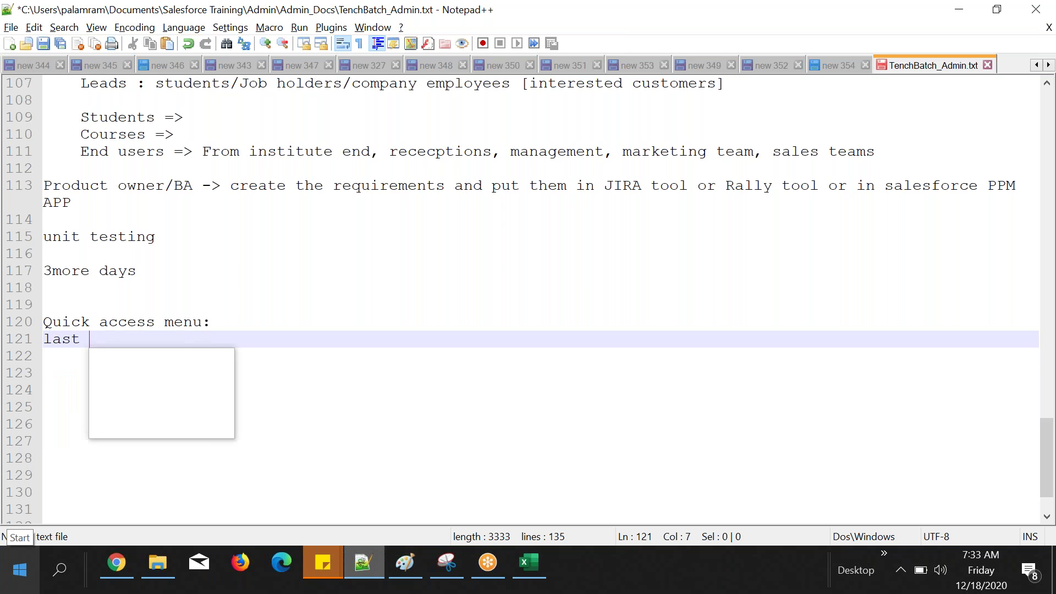
{"action": "type", "text": " qualified"}
{"action": "key", "text": "Return"}
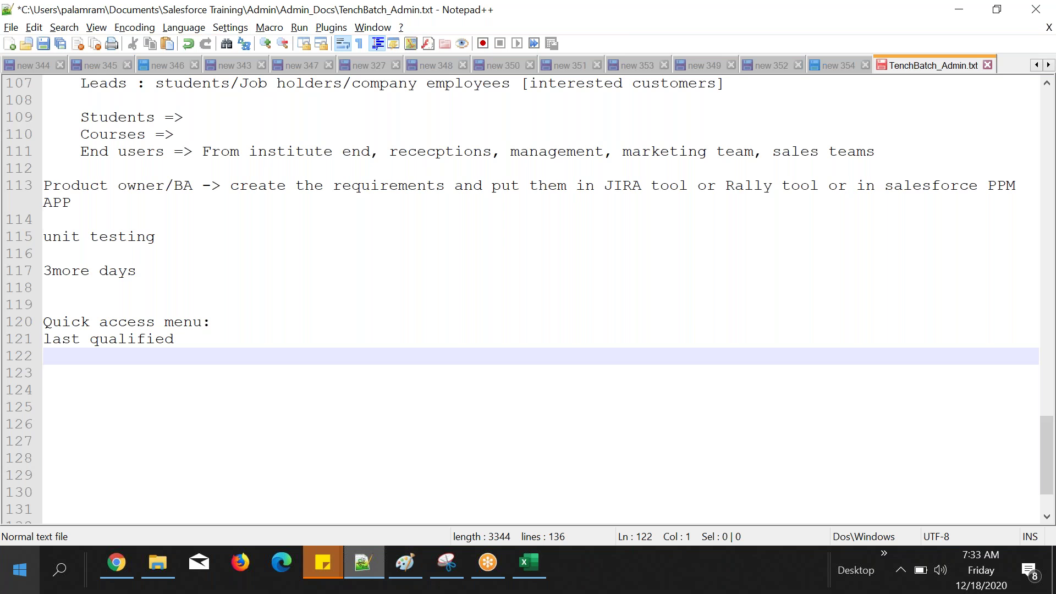
{"action": "type", "text": "inter"}
{"action": "key", "text": "Return"}
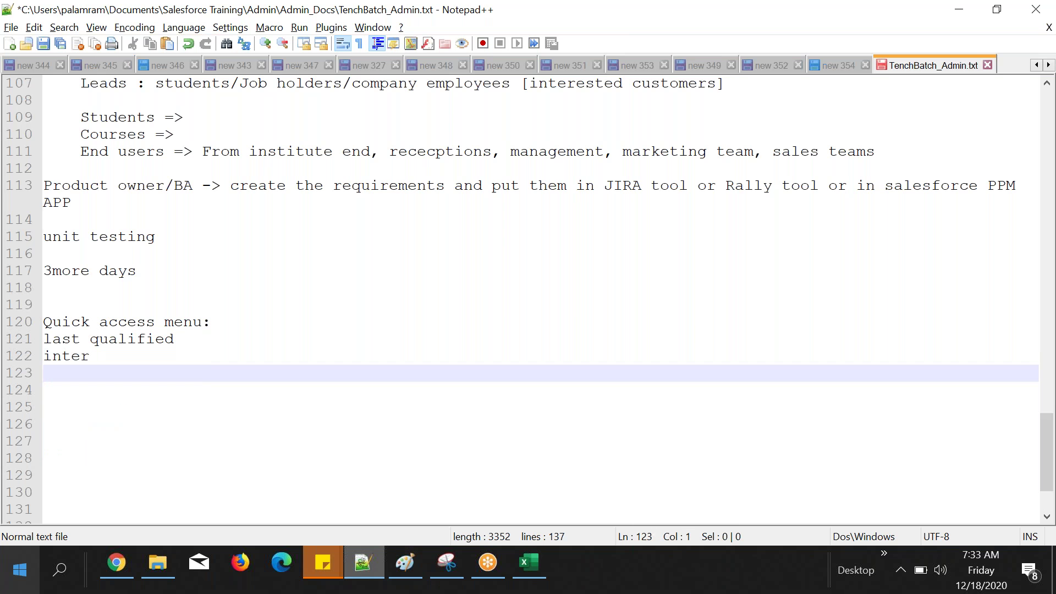
{"action": "type", "text": "10th"}
{"action": "key", "text": "Return"}
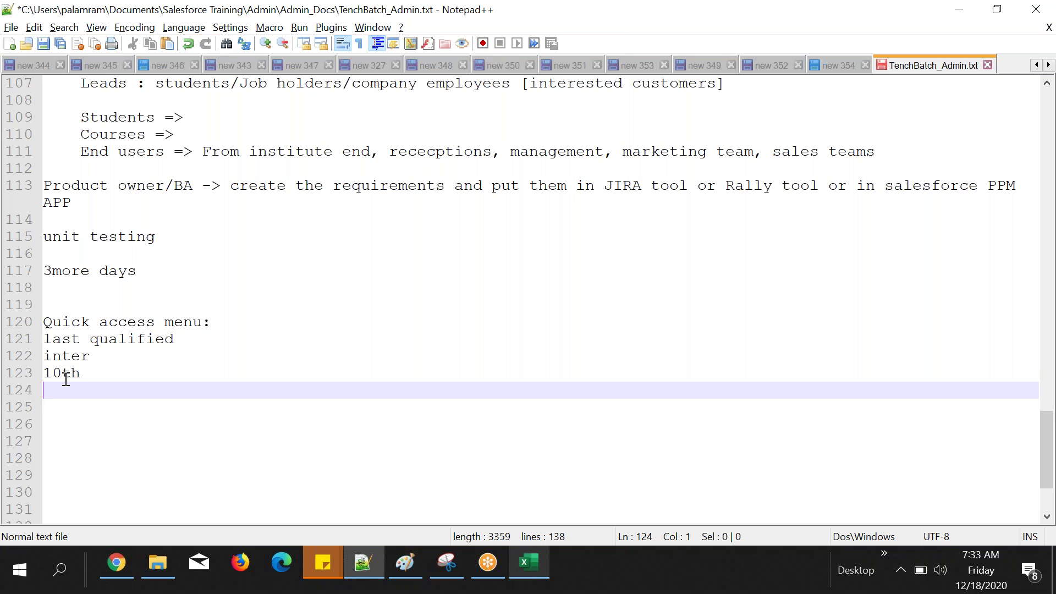
- Append colons to the last qualified, inter and 10th lines, adding indented lines below
{"action": "left_click_drag", "start_coordinate": [46, 339], "coordinate": [90, 339]}
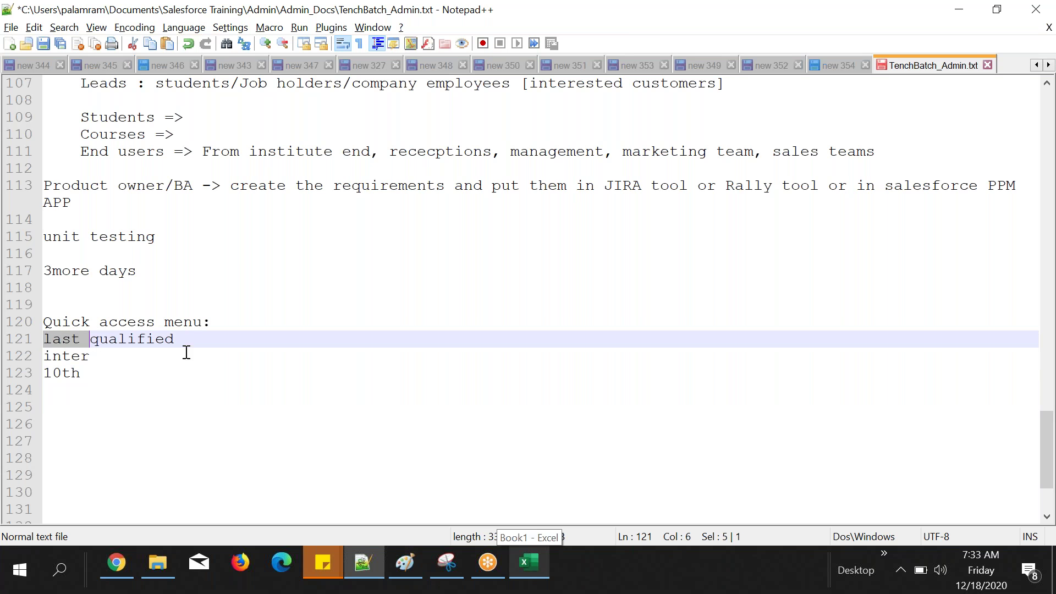
{"action": "left_click", "coordinate": [192, 340]}
{"action": "type", "text": ":"}
{"action": "key", "text": "Return"}
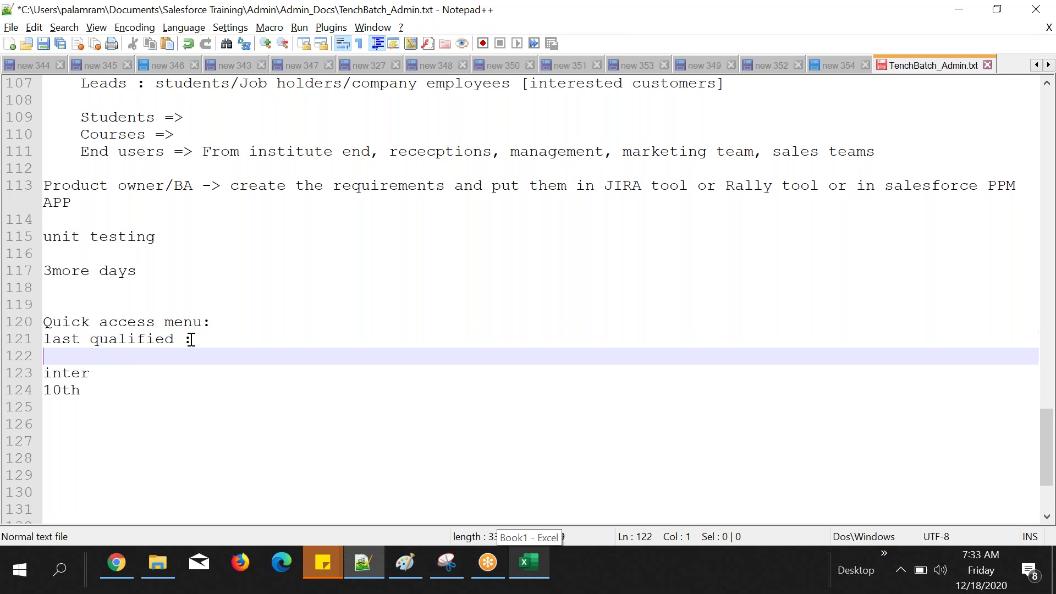
{"action": "left_click", "coordinate": [160, 373]}
{"action": "type", "text": ":"}
{"action": "key", "text": "Return"}
{"action": "key", "text": "Tab"}
{"action": "left_click", "coordinate": [118, 412]}
{"action": "type", "text": ":"}
{"action": "key", "text": "Return"}
{"action": "key", "text": "Tab"}
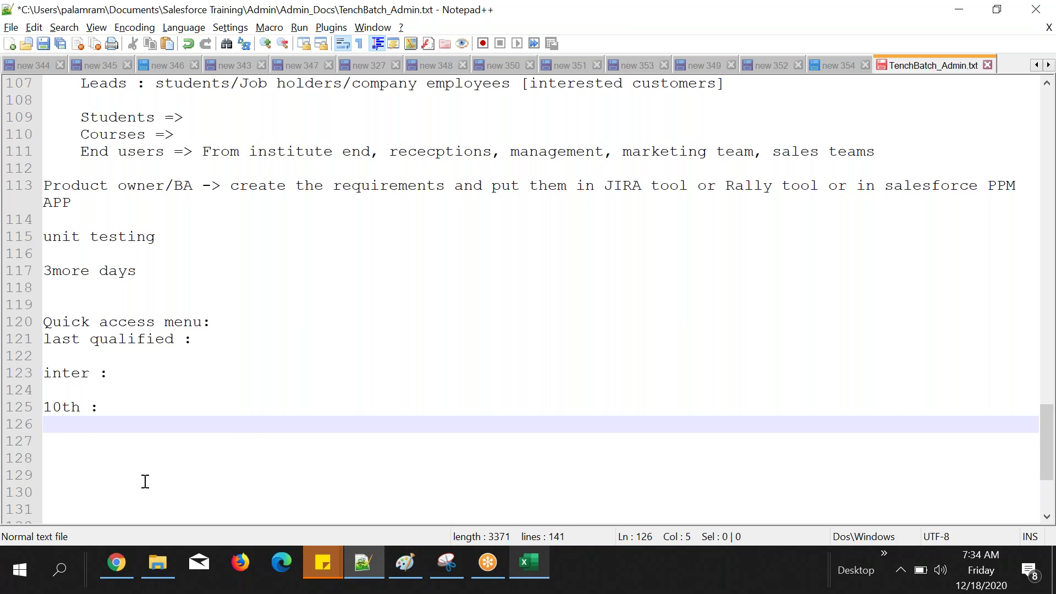
- Add an 'Achieves:' line to the notes and return to the Student spreadsheet
{"action": "left_click", "coordinate": [118, 563]}
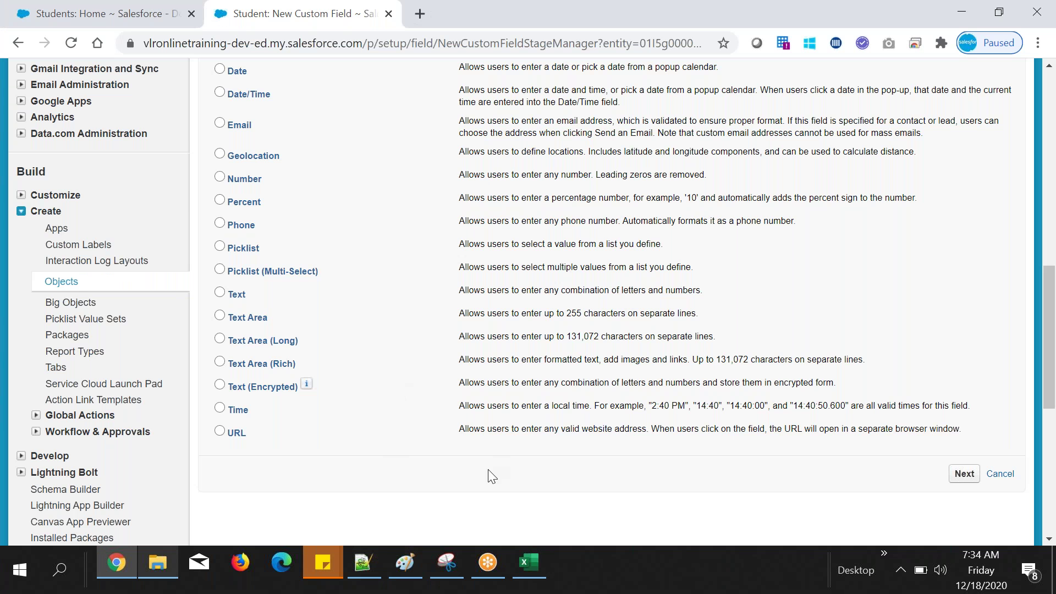
{"action": "left_click", "coordinate": [378, 570]}
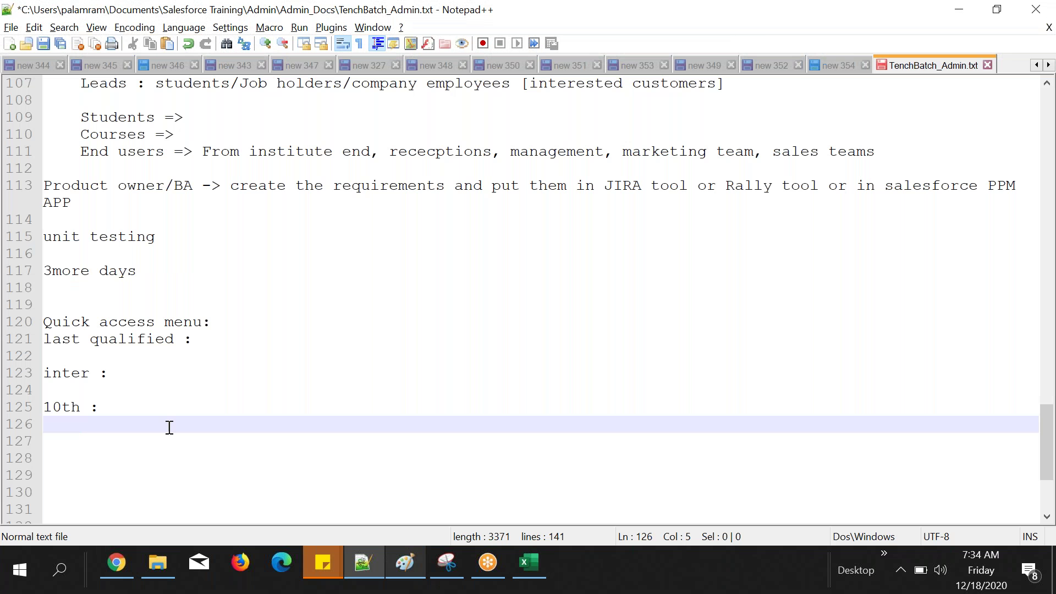
{"action": "left_click", "coordinate": [137, 436]}
{"action": "type", "text": "Achieves:"}
{"action": "key", "text": "Return"}
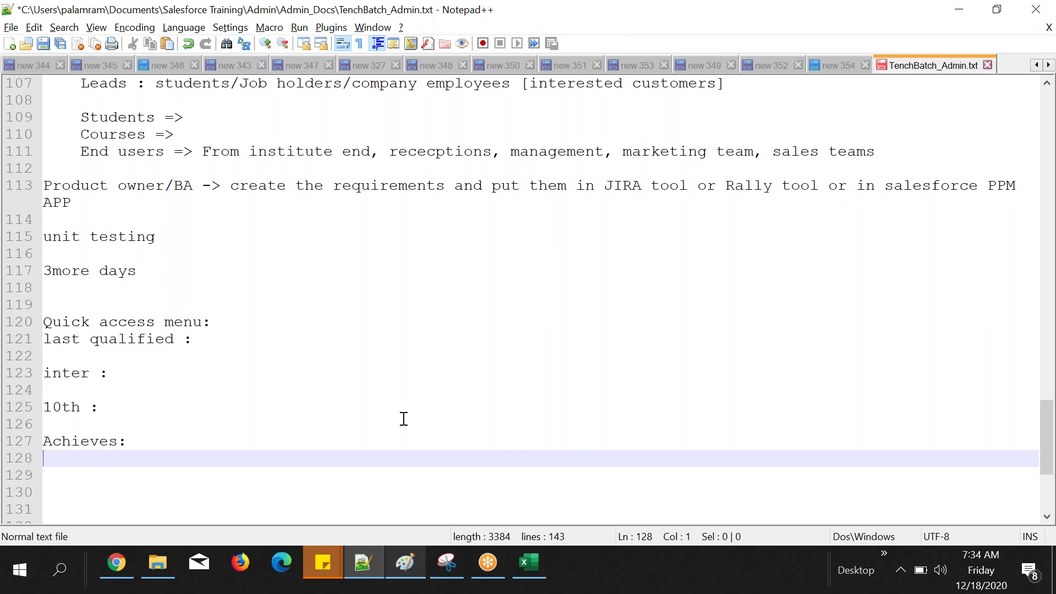
{"action": "left_click", "coordinate": [540, 560]}
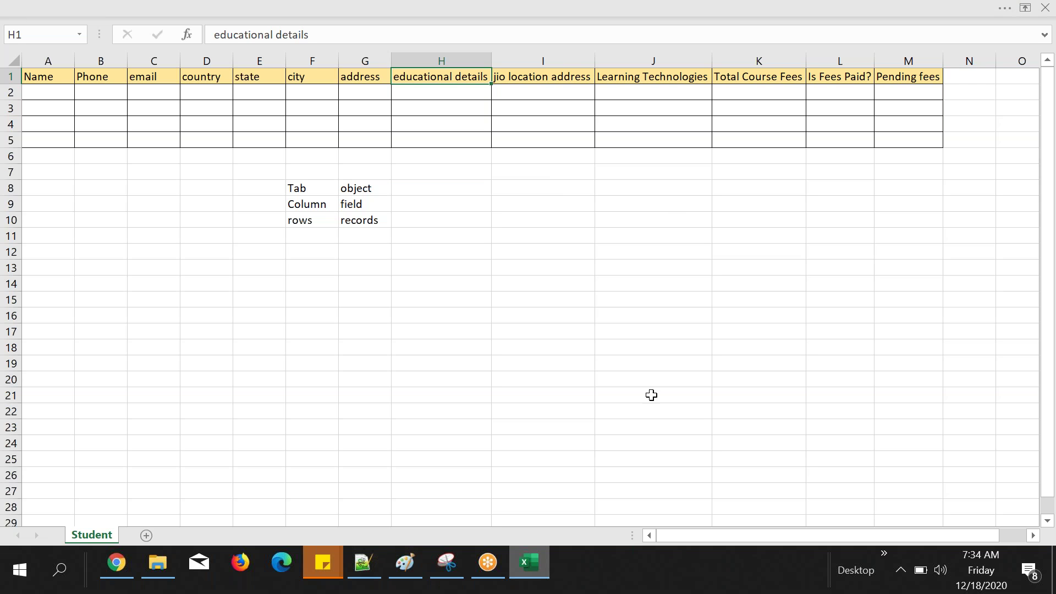
- Check column H 'educational details' in Excel, then return to the Salesforce data type page
{"action": "left_click", "coordinate": [120, 570]}
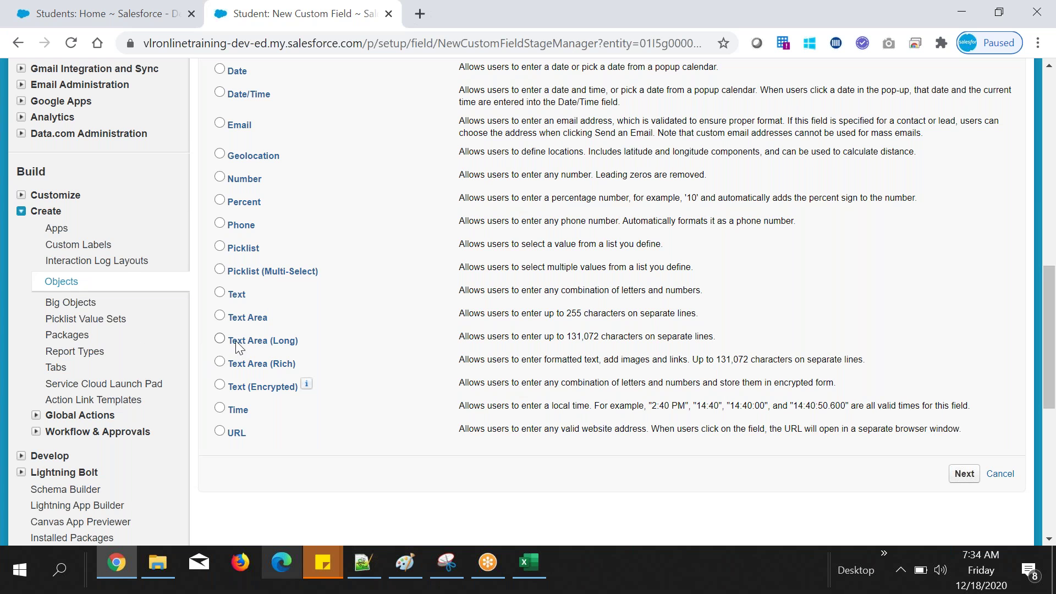
- Compare the Text options and pick Text Area (Long), with its 131,072 character limit, then continue
{"action": "left_click_drag", "start_coordinate": [232, 322], "coordinate": [248, 324]}
{"action": "double_click", "coordinate": [238, 295]}
{"action": "left_click_drag", "start_coordinate": [225, 323], "coordinate": [272, 388]}
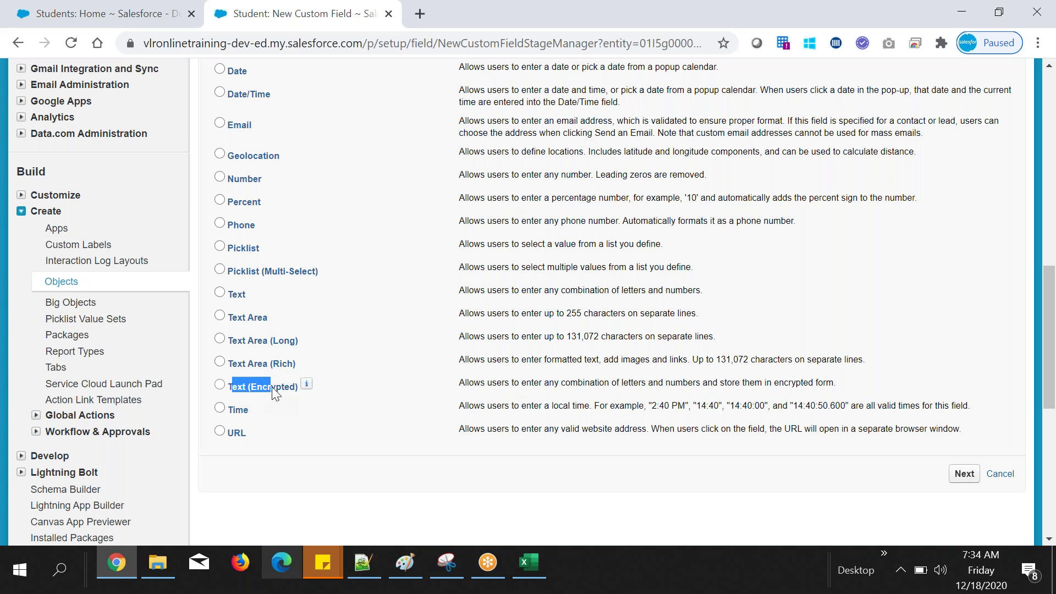
{"action": "left_click", "coordinate": [442, 337]}
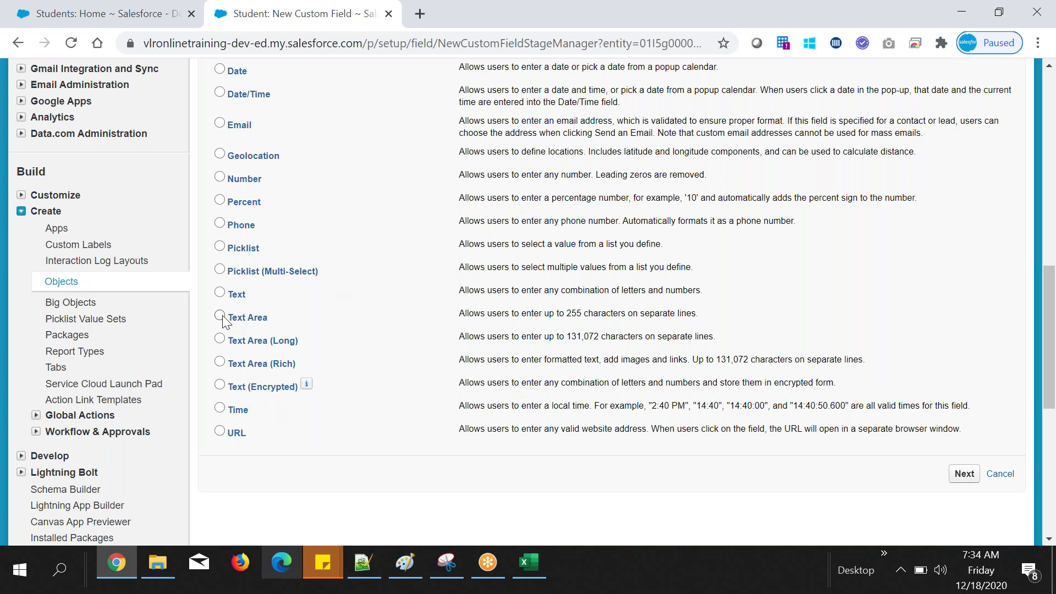
{"action": "left_click_drag", "start_coordinate": [228, 293], "coordinate": [262, 335]}
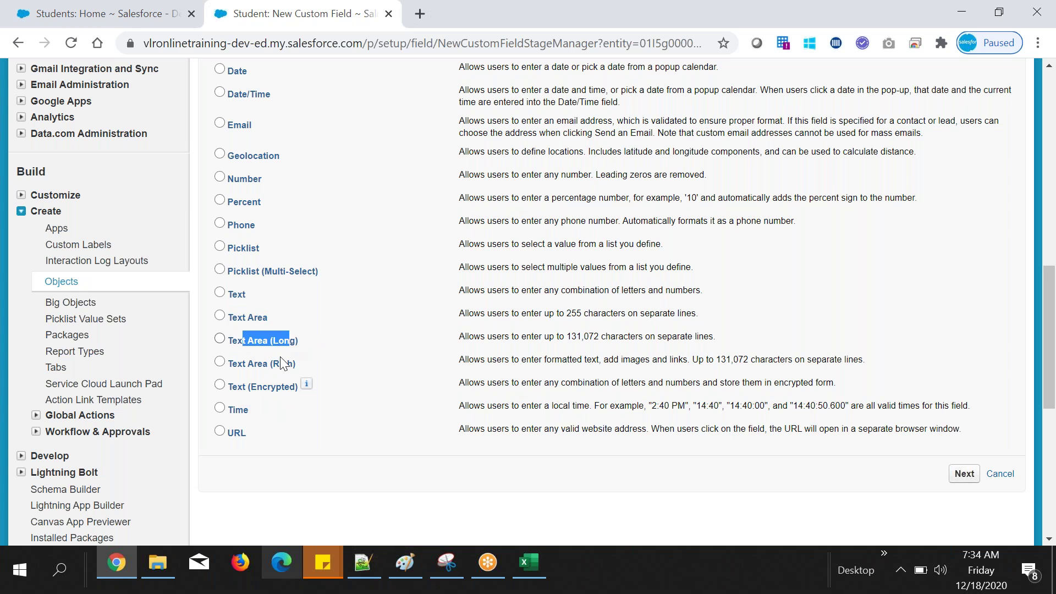
{"action": "left_click_drag", "start_coordinate": [254, 363], "coordinate": [389, 349]}
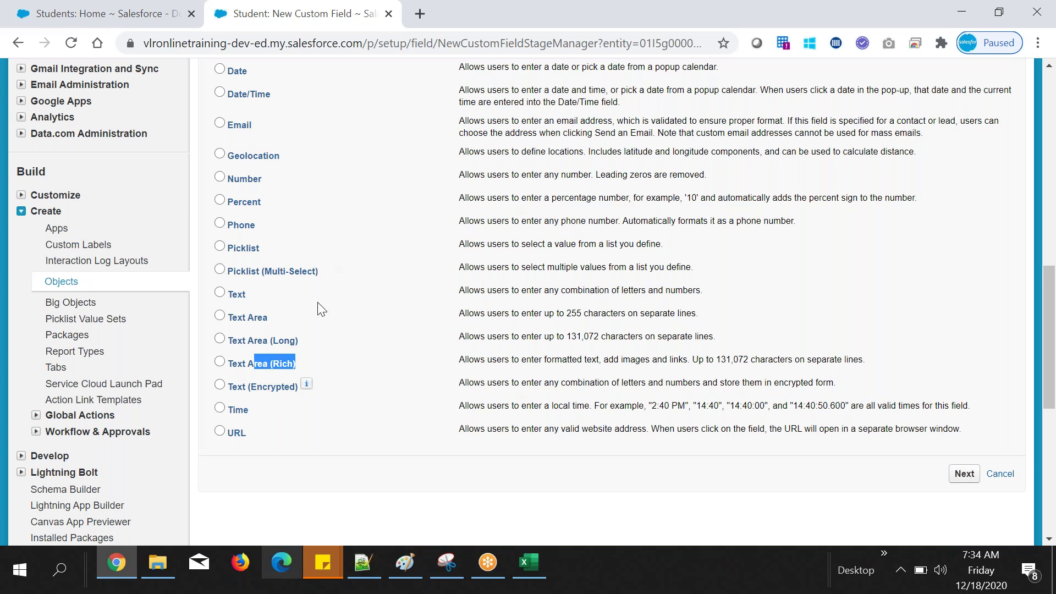
{"action": "left_click_drag", "start_coordinate": [231, 363], "coordinate": [301, 362]}
{"action": "left_click_drag", "start_coordinate": [227, 340], "coordinate": [307, 342]}
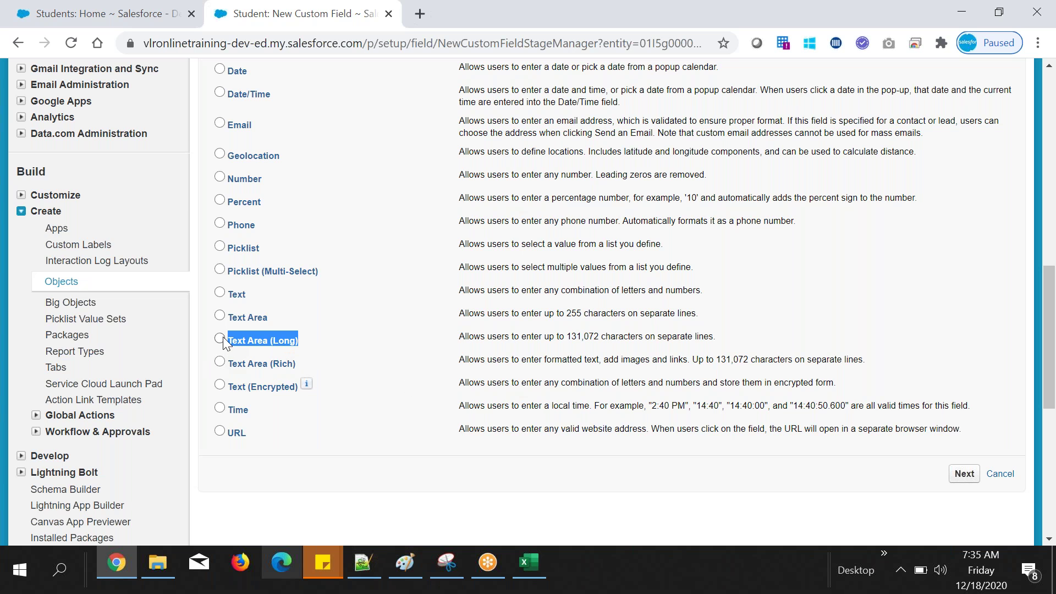
{"action": "left_click_drag", "start_coordinate": [460, 336], "coordinate": [736, 341]}
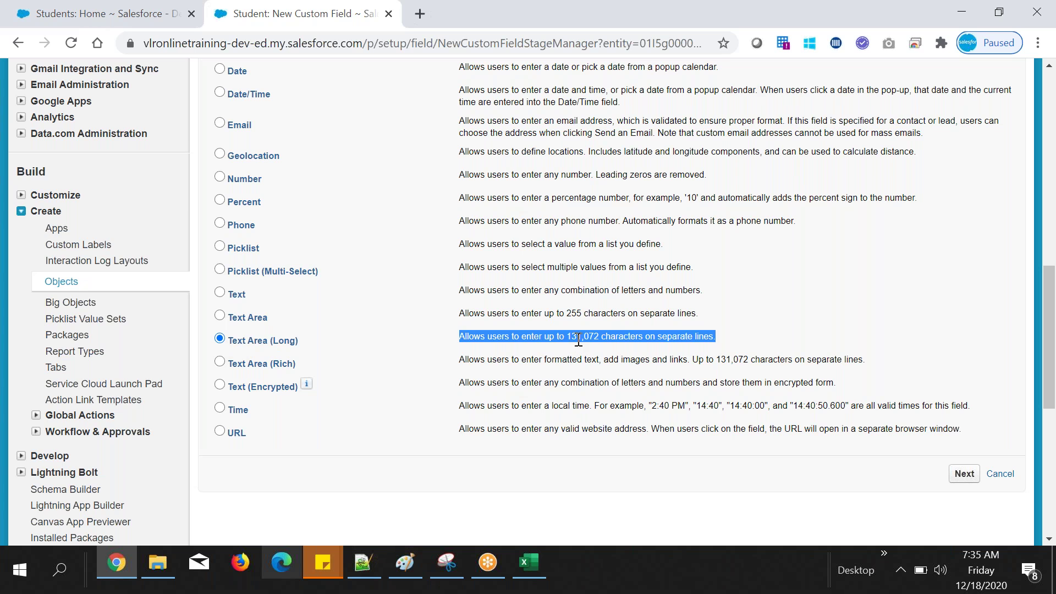
{"action": "left_click_drag", "start_coordinate": [567, 336], "coordinate": [599, 337]}
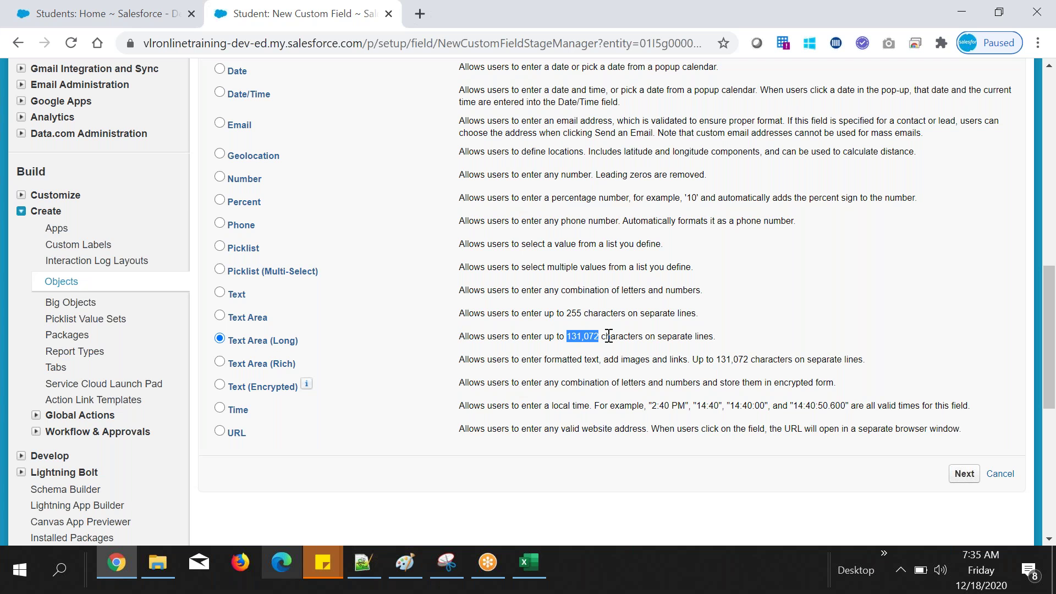
{"action": "left_click", "coordinate": [964, 482]}
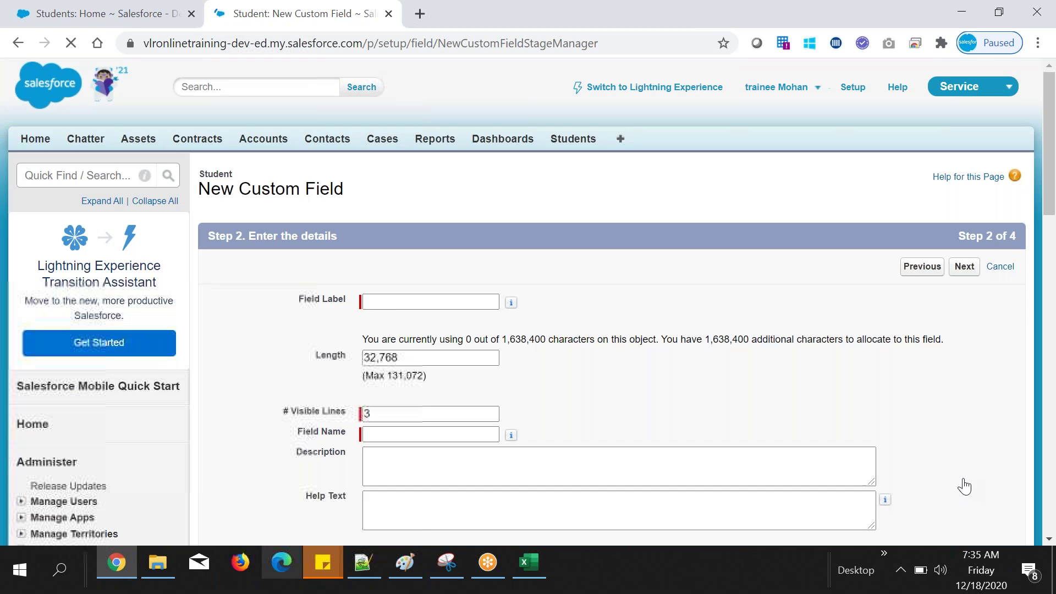
- Enter 'Educational Details' as the Field Label so Field Name auto-fills as Educational_Details
{"action": "left_click", "coordinate": [401, 301]}
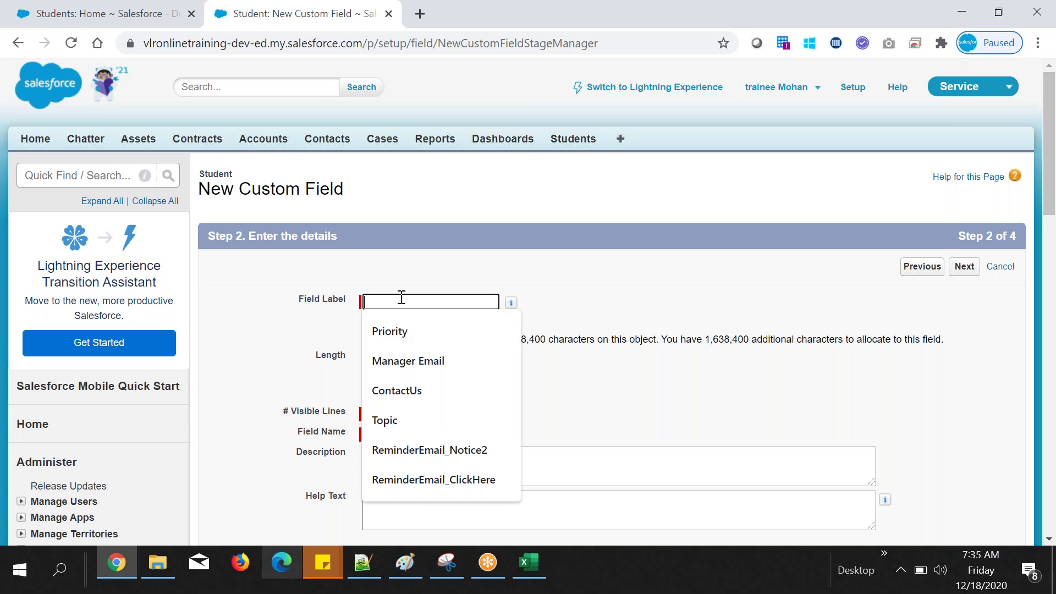
{"action": "left_click", "coordinate": [524, 259]}
{"action": "left_click", "coordinate": [445, 301]}
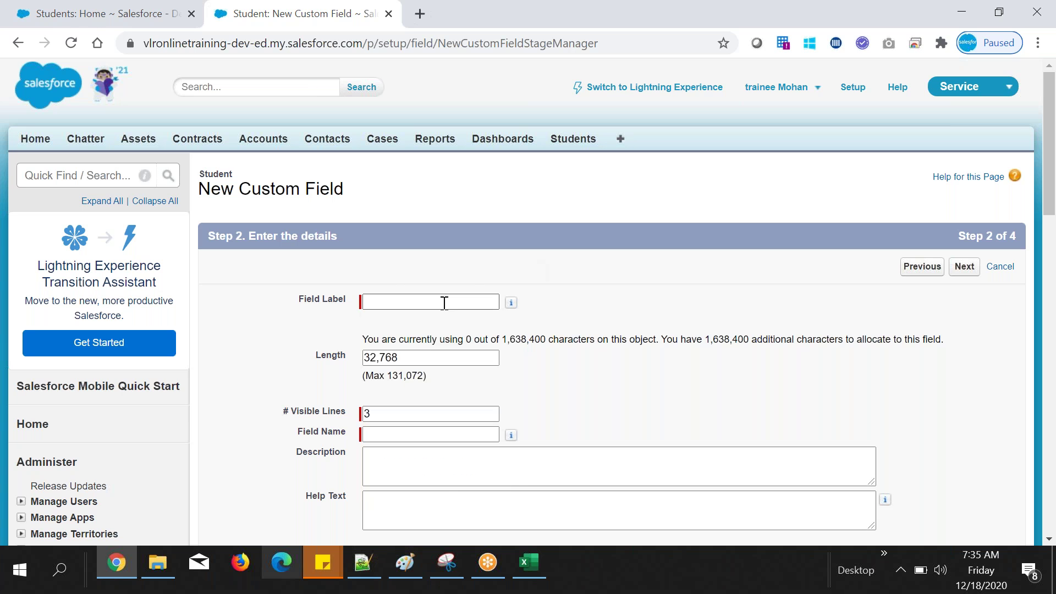
{"action": "type", "text": "Educational Details"}
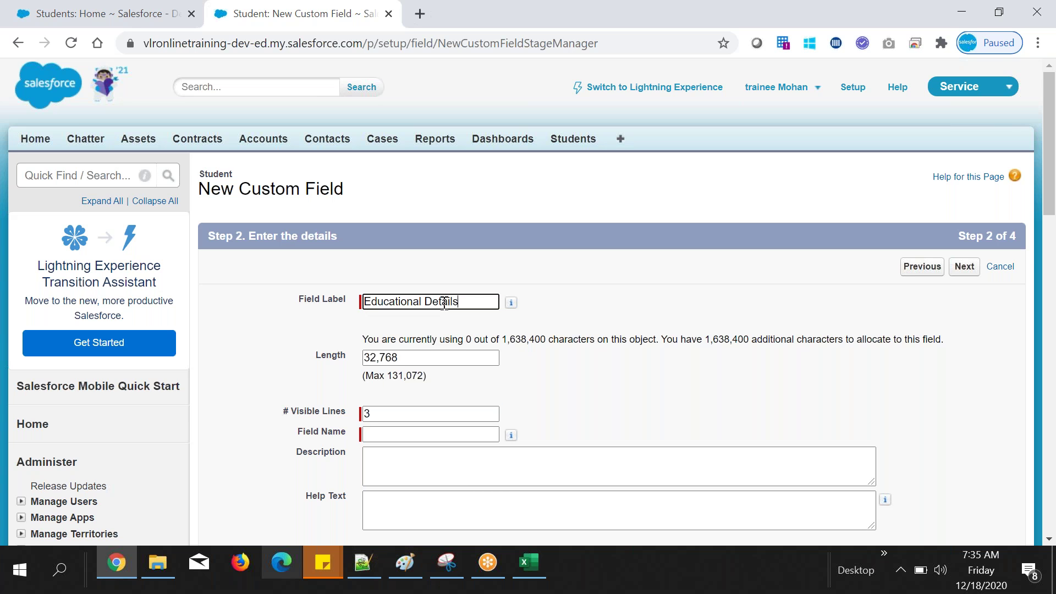
{"action": "left_click", "coordinate": [585, 331]}
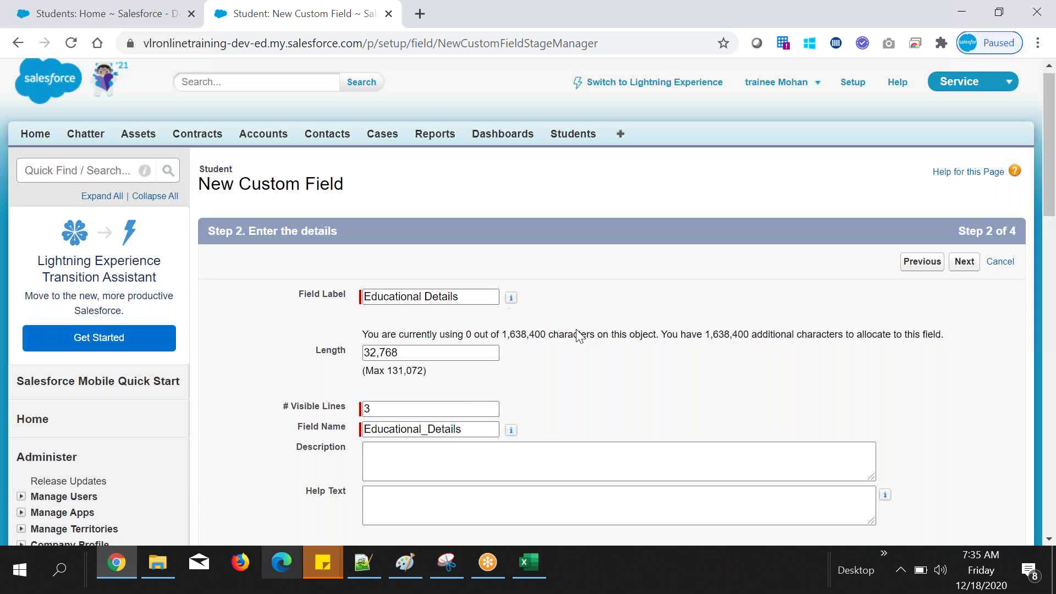
{"action": "scroll", "coordinate": [578, 337], "scroll_direction": "down", "scroll_amount": 3}
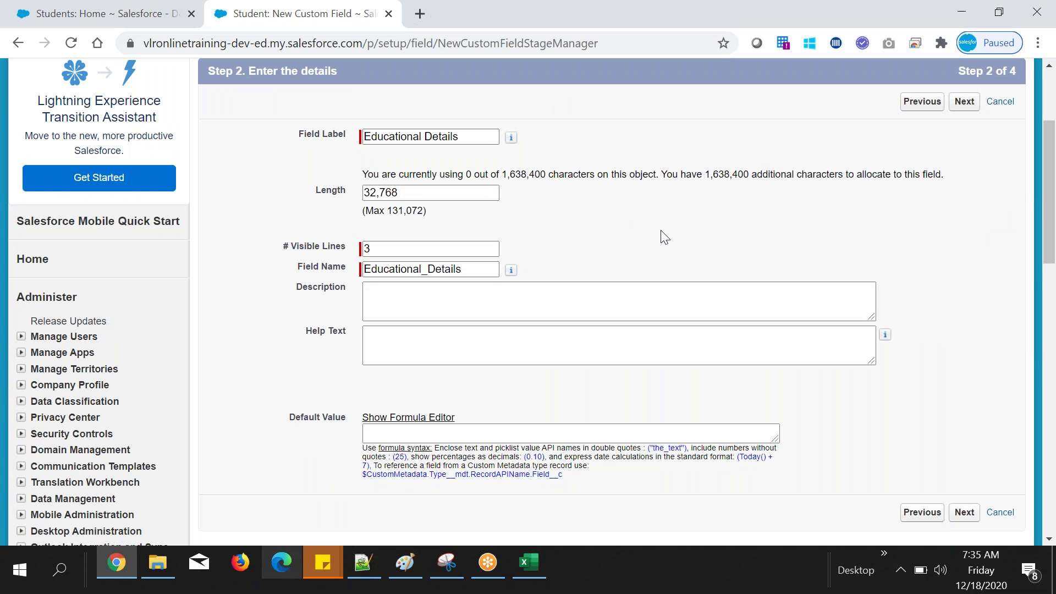
{"action": "scroll", "coordinate": [662, 237], "scroll_direction": "up", "scroll_amount": 3}
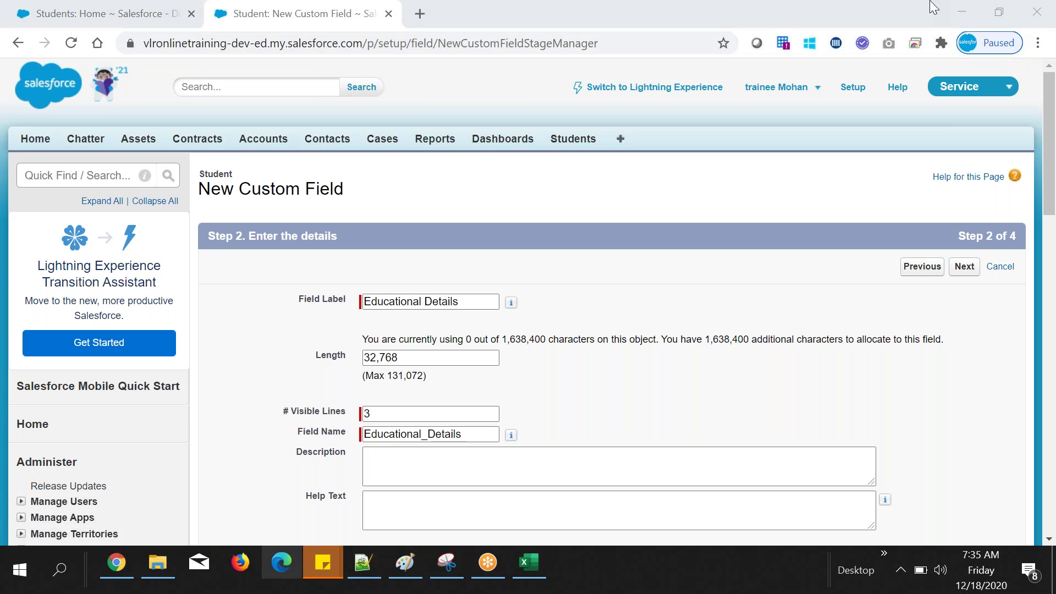